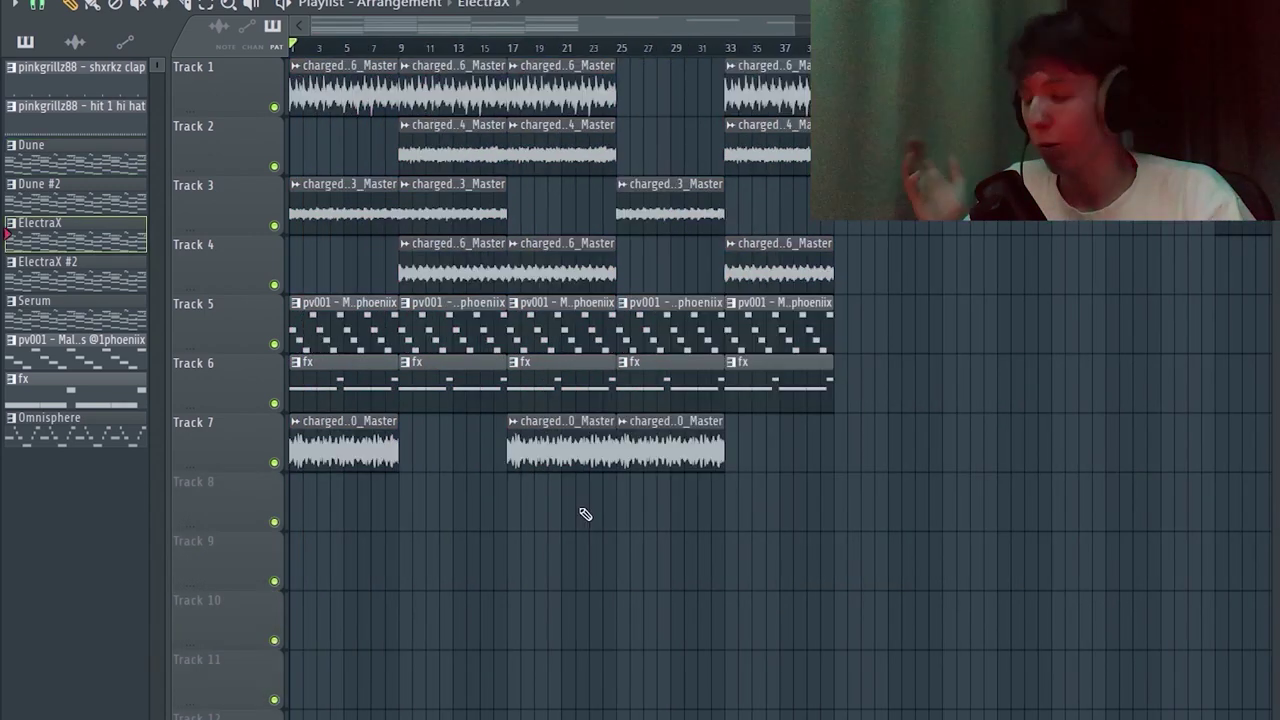
# Solo Track 1 and view the patch list of the ElectraX channel's plugin.
pyautogui.rightClick(274, 106)
pyautogui.press('F6')
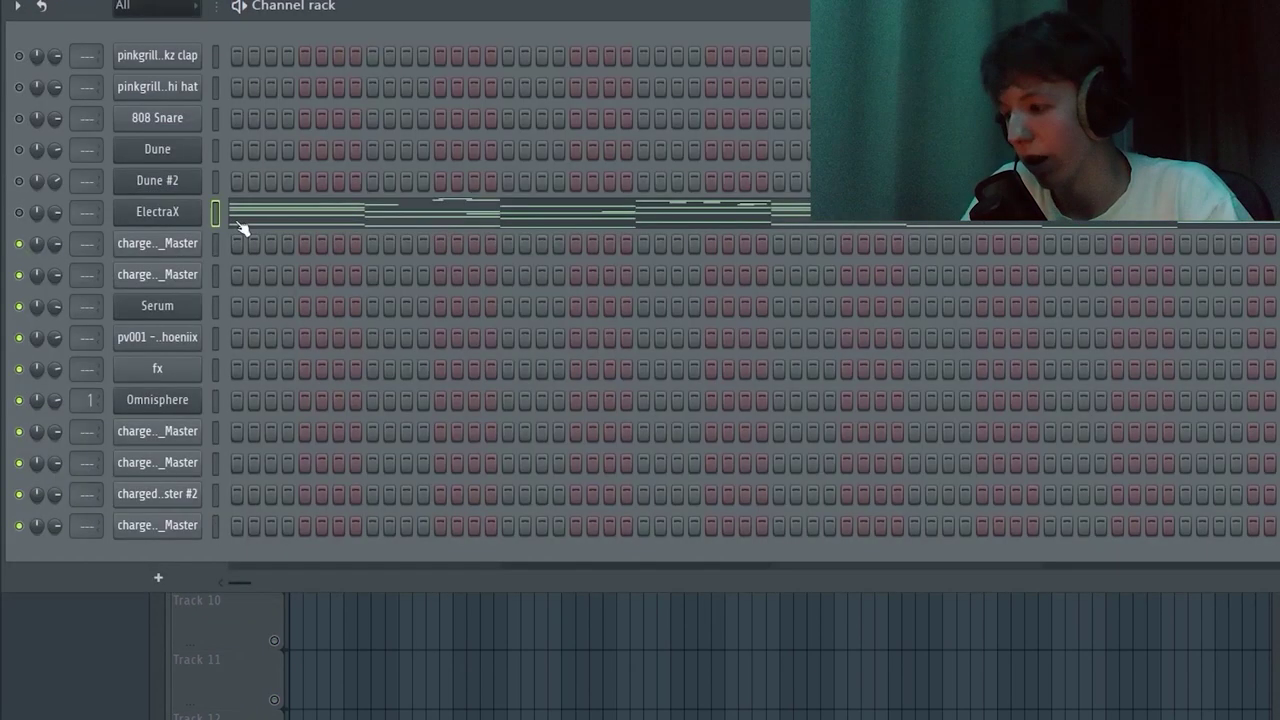
pyautogui.click(180, 211)
pyautogui.click(291, 79)
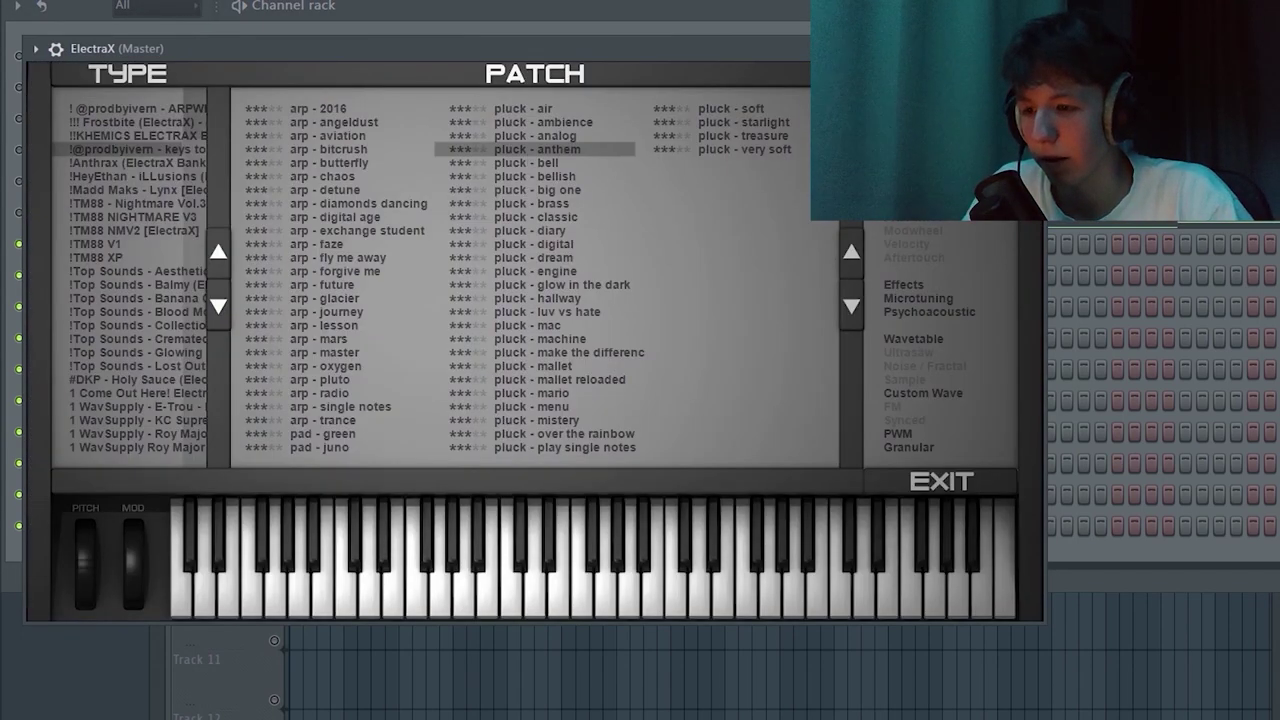
pyautogui.press('Escape')
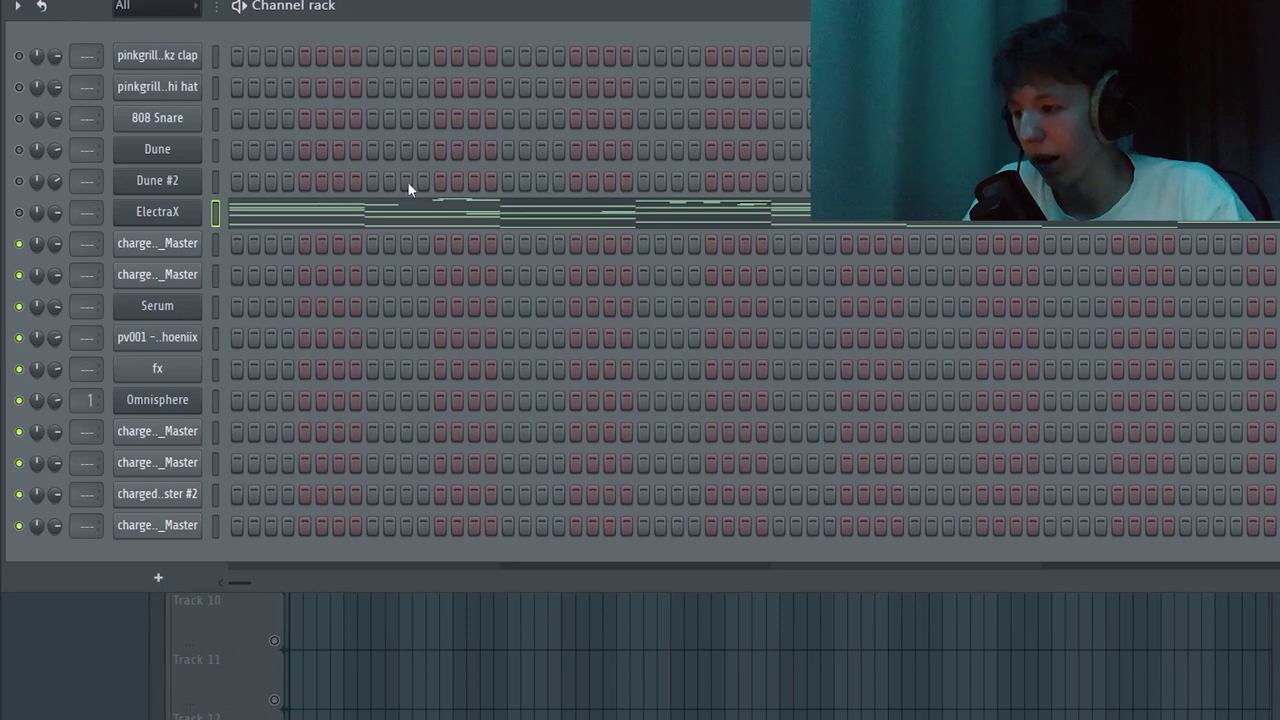
# Open the ElectraX channel's piano roll and examine the chord notes in the opening bars, previewing the D#3 key.
pyautogui.click(315, 222)
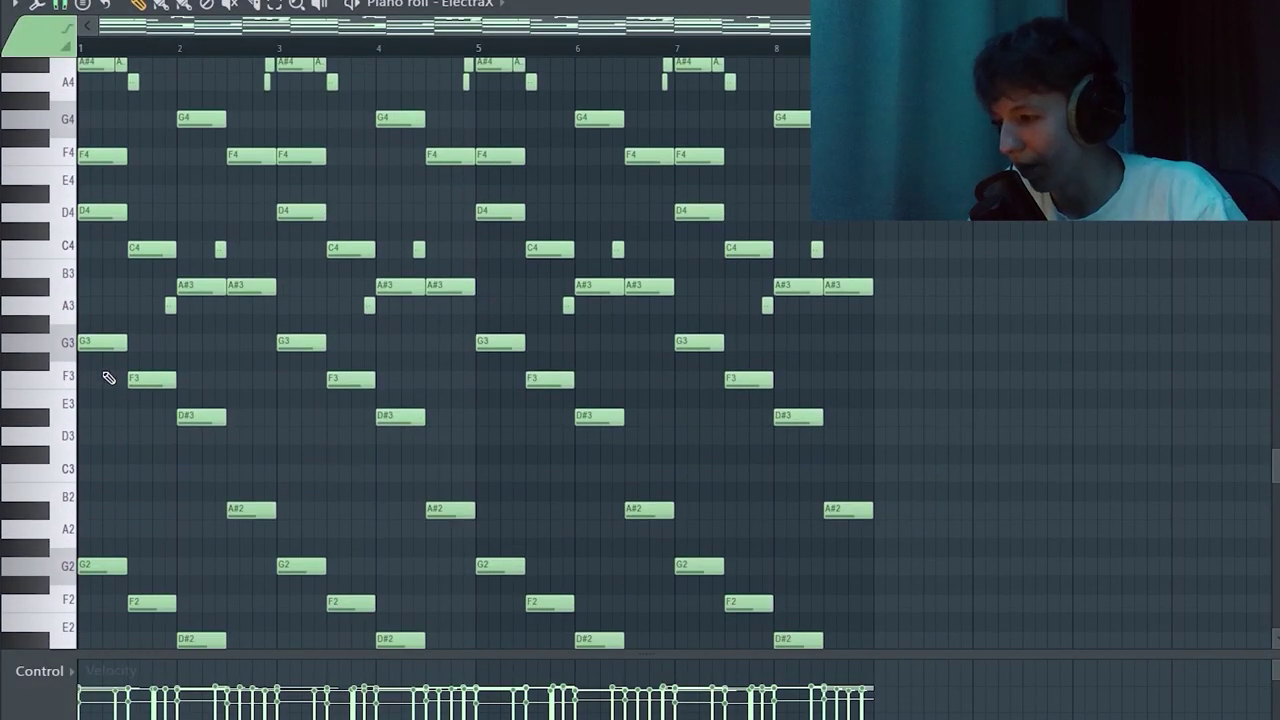
pyautogui.scroll(-4, 100, 336)
pyautogui.keyDown('ctrl'); pyautogui.scroll(3, 95, 334); pyautogui.keyUp('ctrl')
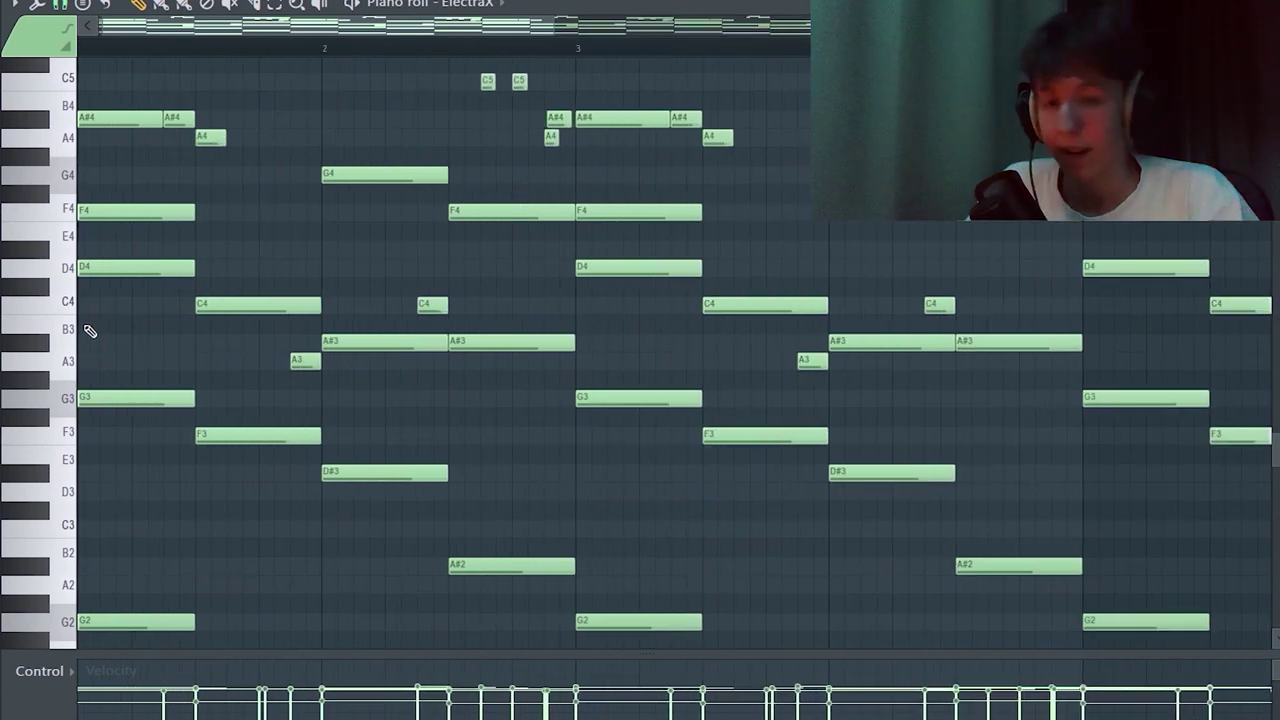
pyautogui.moveTo(228, 27); pyautogui.dragTo(155, 38)
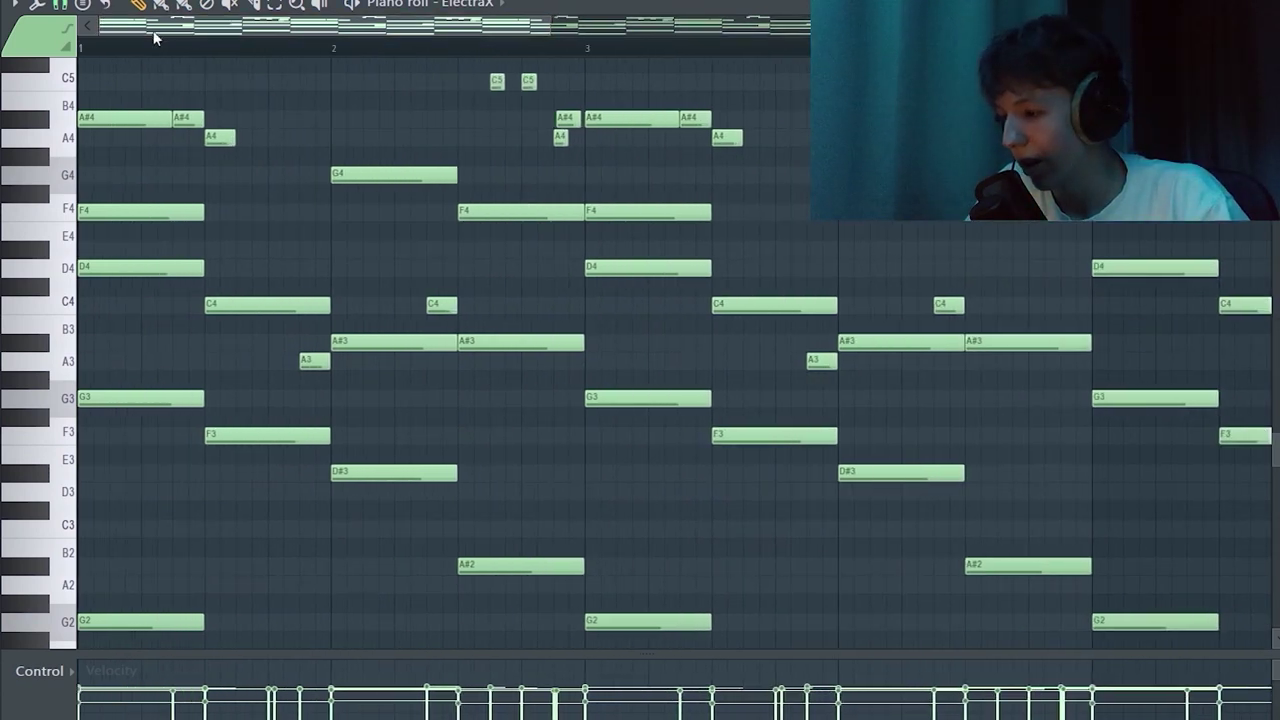
pyautogui.click(45, 474)
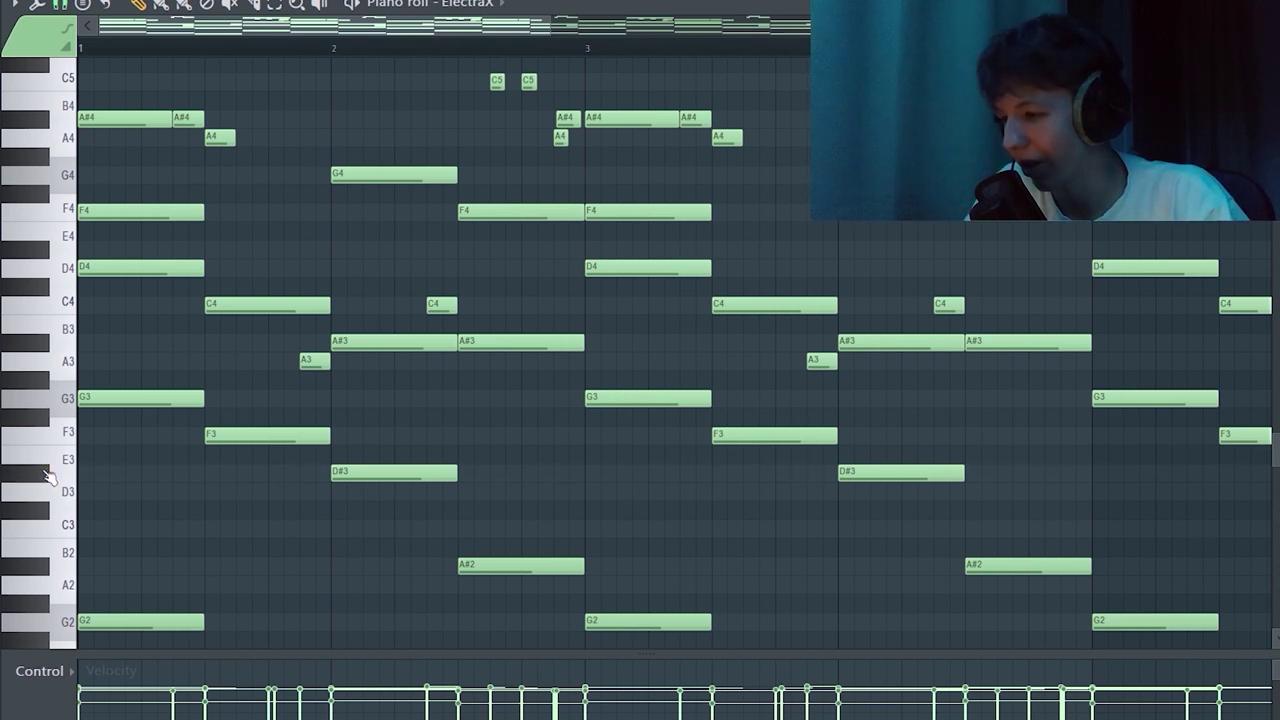
pyautogui.scroll(4, 216, 424)
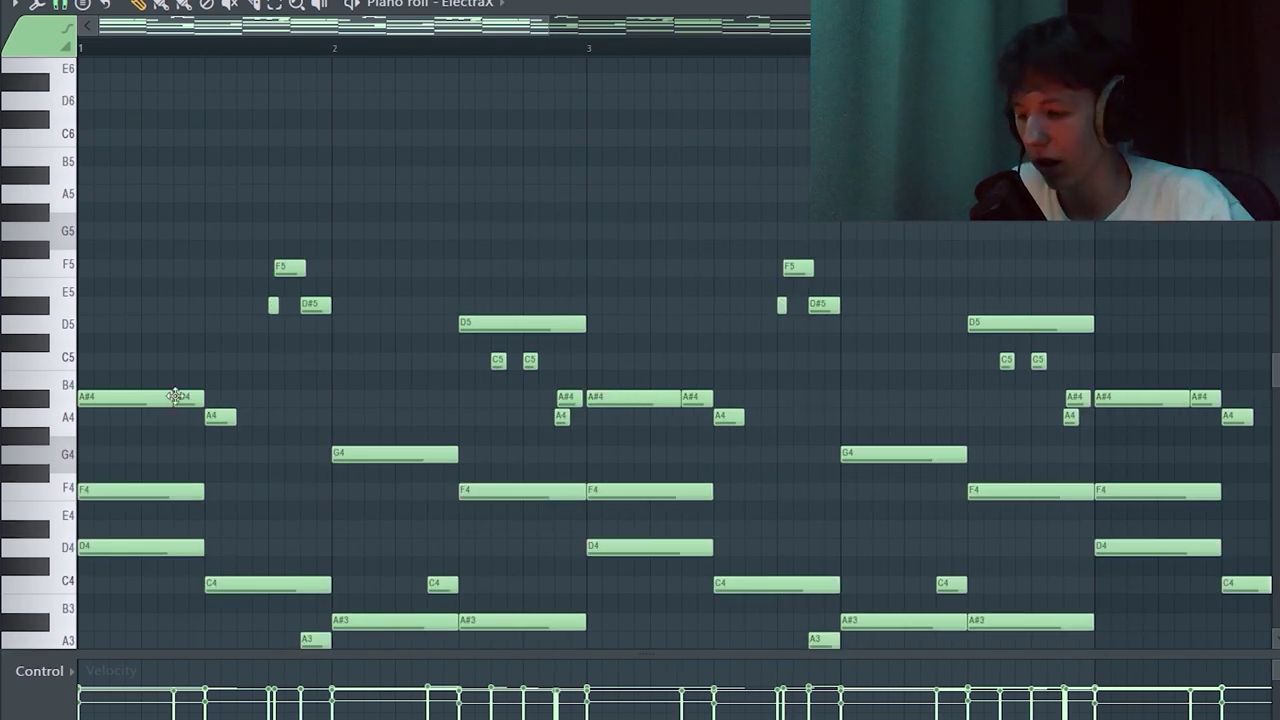
# Mark the melody notes of bars 1 and 2 in turn, including the short A#4, the F5 and D#5 group and the short C4.
pyautogui.scroll(-2, 265, 361)
pyautogui.click(188, 287)
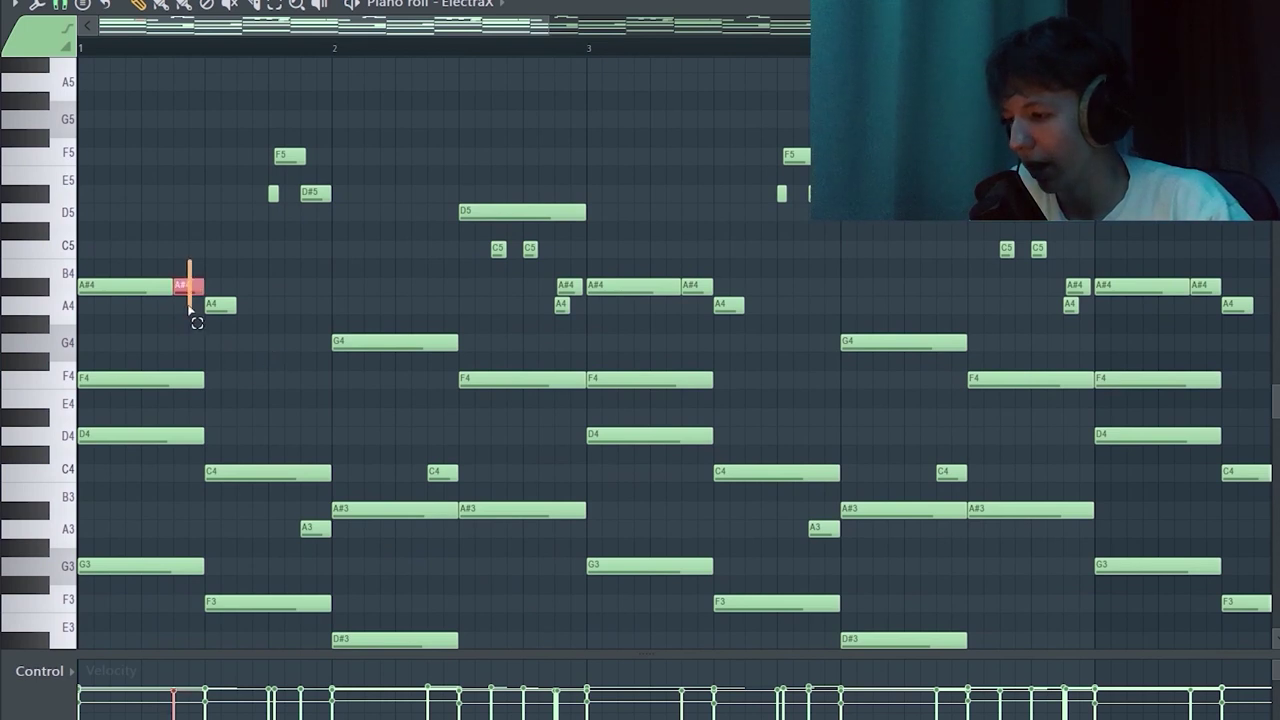
pyautogui.moveTo(323, 131); pyautogui.dragTo(232, 216)
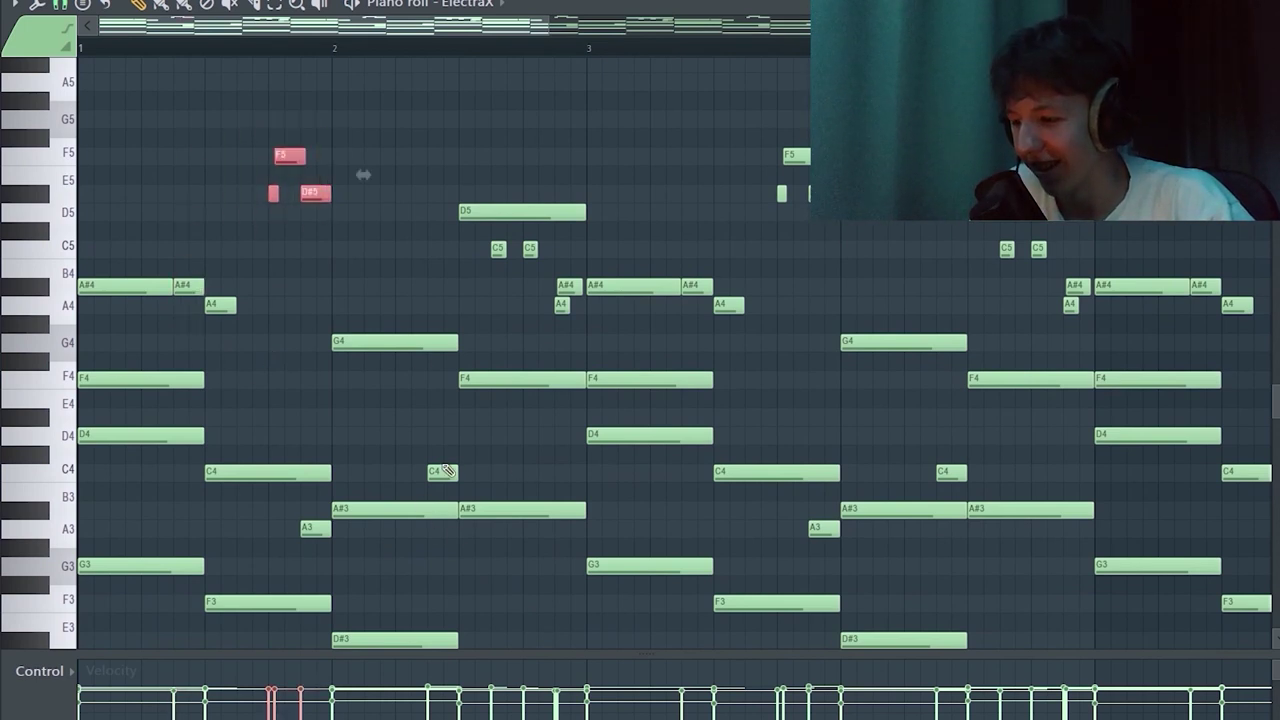
pyautogui.click(315, 527)
pyautogui.click(442, 474)
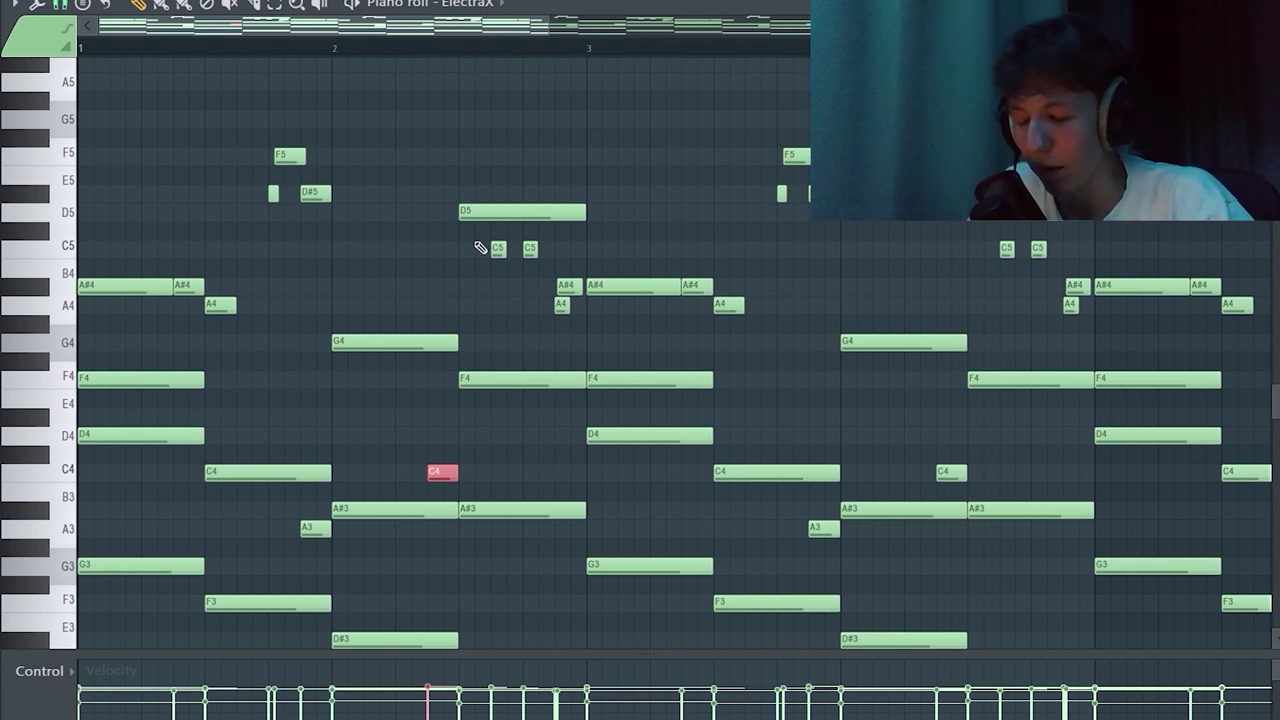
pyautogui.moveTo(473, 223); pyautogui.dragTo(574, 324)
pyautogui.keyDown('ctrl'); pyautogui.click(577, 171); pyautogui.keyUp('ctrl')
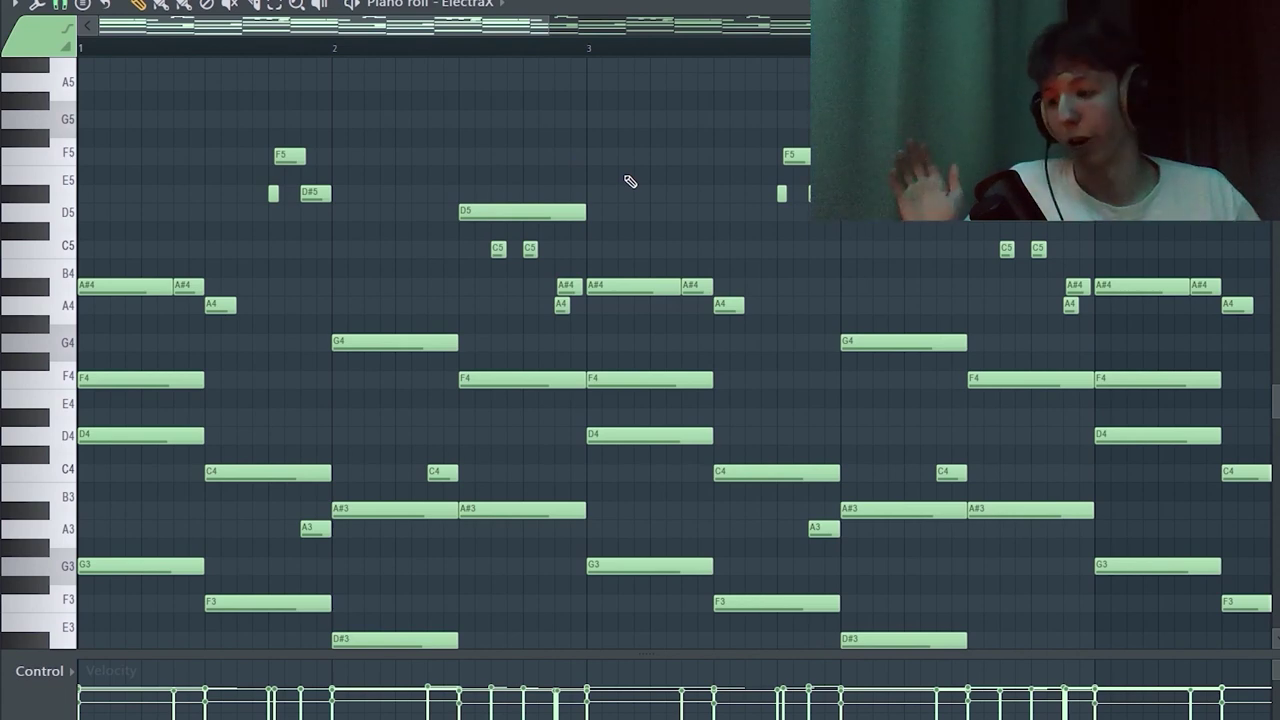
# Select the bass notes G2, F2, D#2 and A#2 in bars 1 and 2 to examine the bass line.
pyautogui.scroll(-3, 383, 185)
pyautogui.scroll(3, 190, 184)
pyautogui.scroll(-8, 189, 183)
pyautogui.scroll(-4, 191, 189)
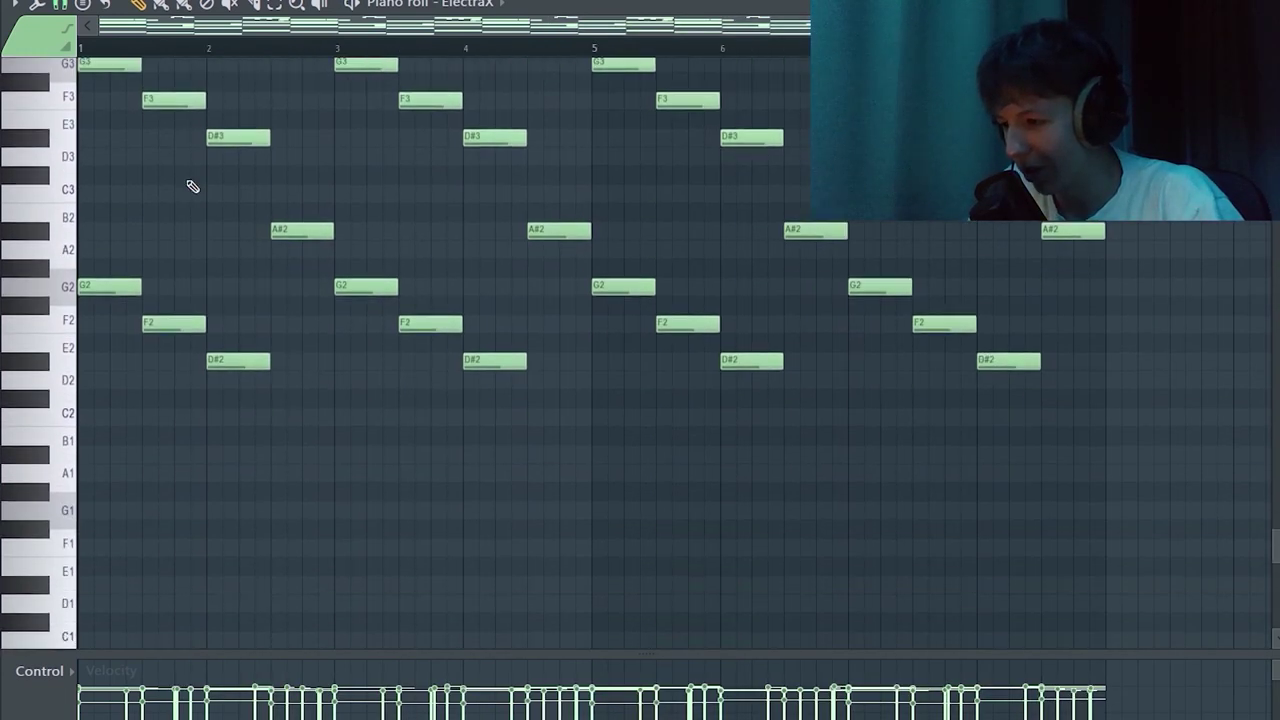
pyautogui.scroll(3, 71, 326)
pyautogui.moveTo(268, 288); pyautogui.dragTo(840, 560)
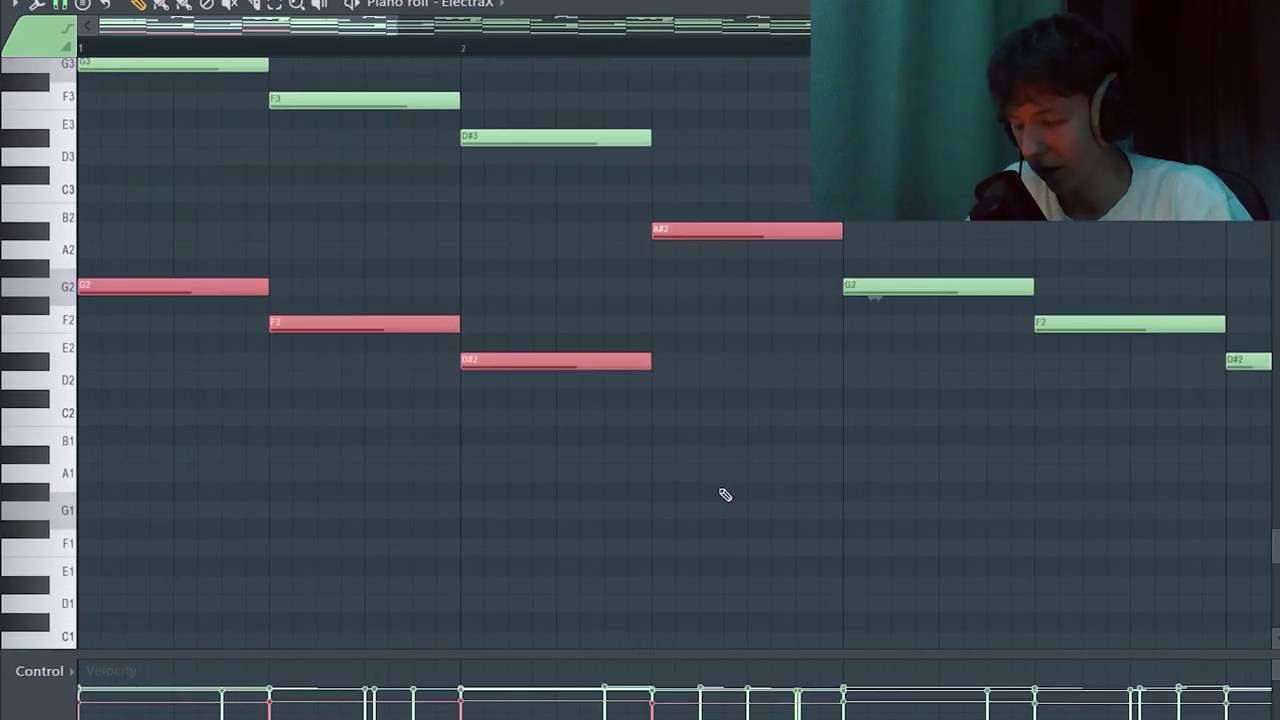
pyautogui.scroll(-3, 236, 398)
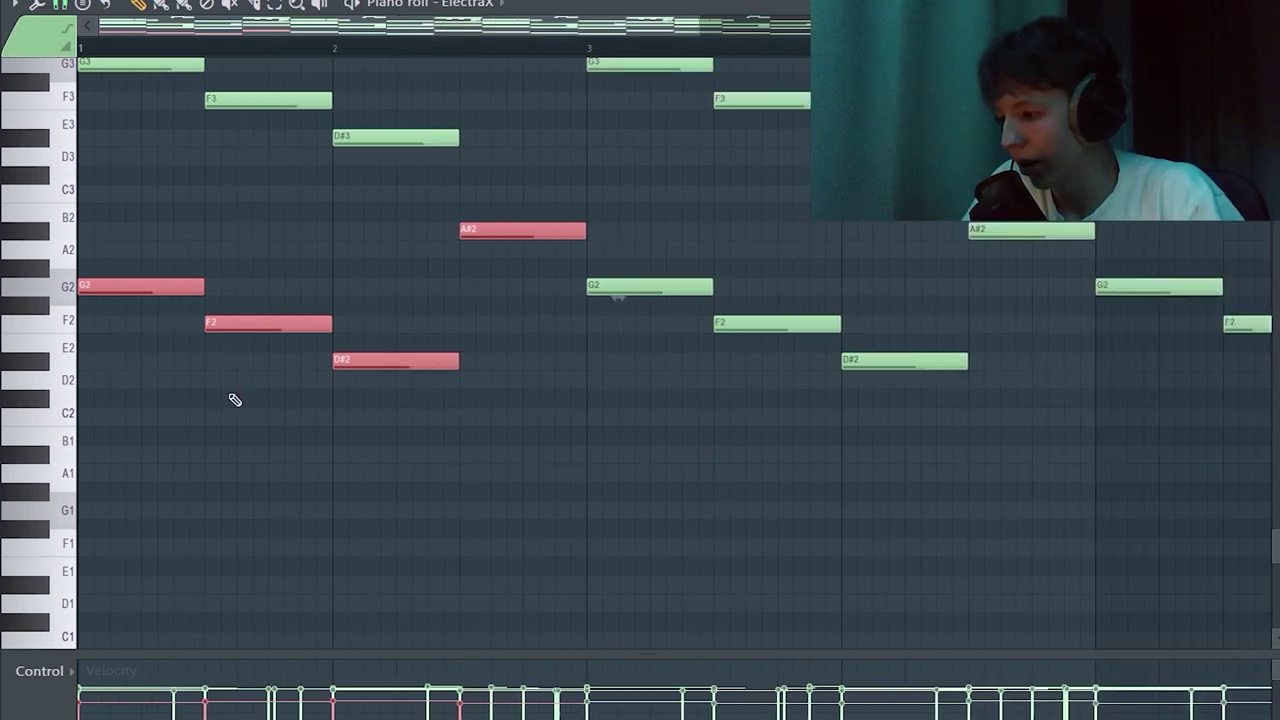
# Compare the bass line with the chords above it and select all notes in bars 1 and 2.
pyautogui.scroll(4, 120, 350)
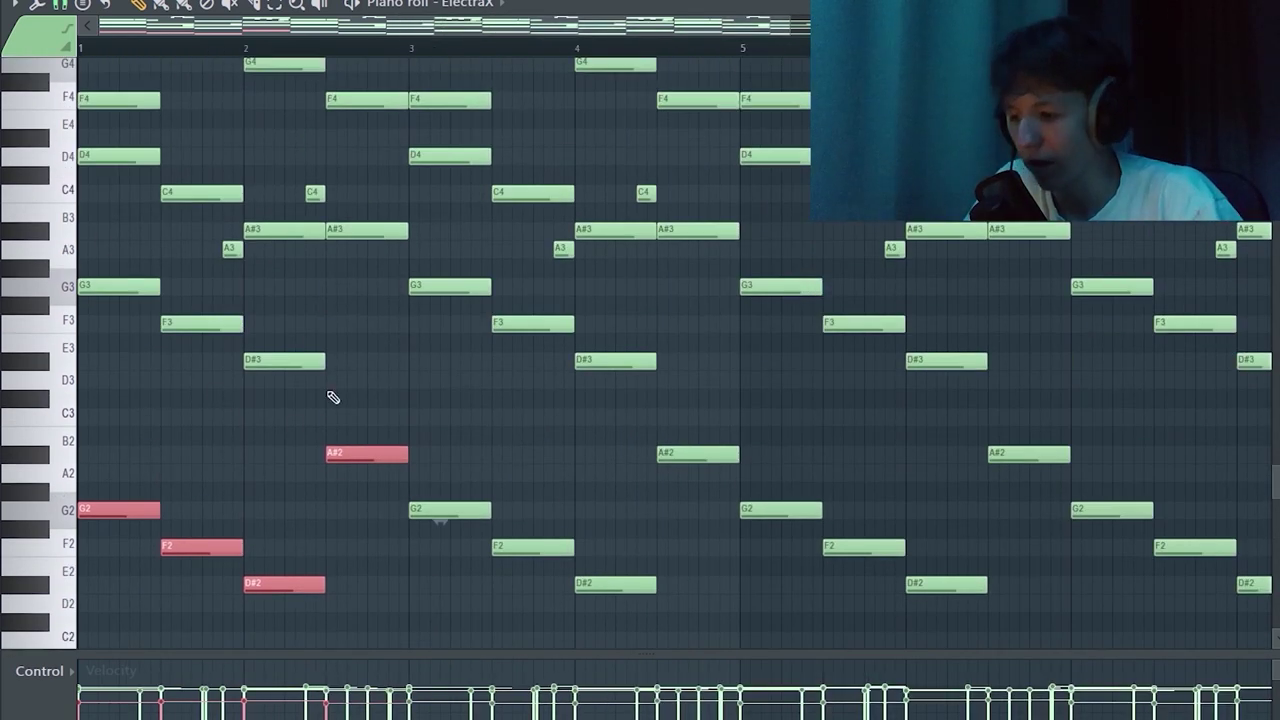
pyautogui.scroll(6, 451, 397)
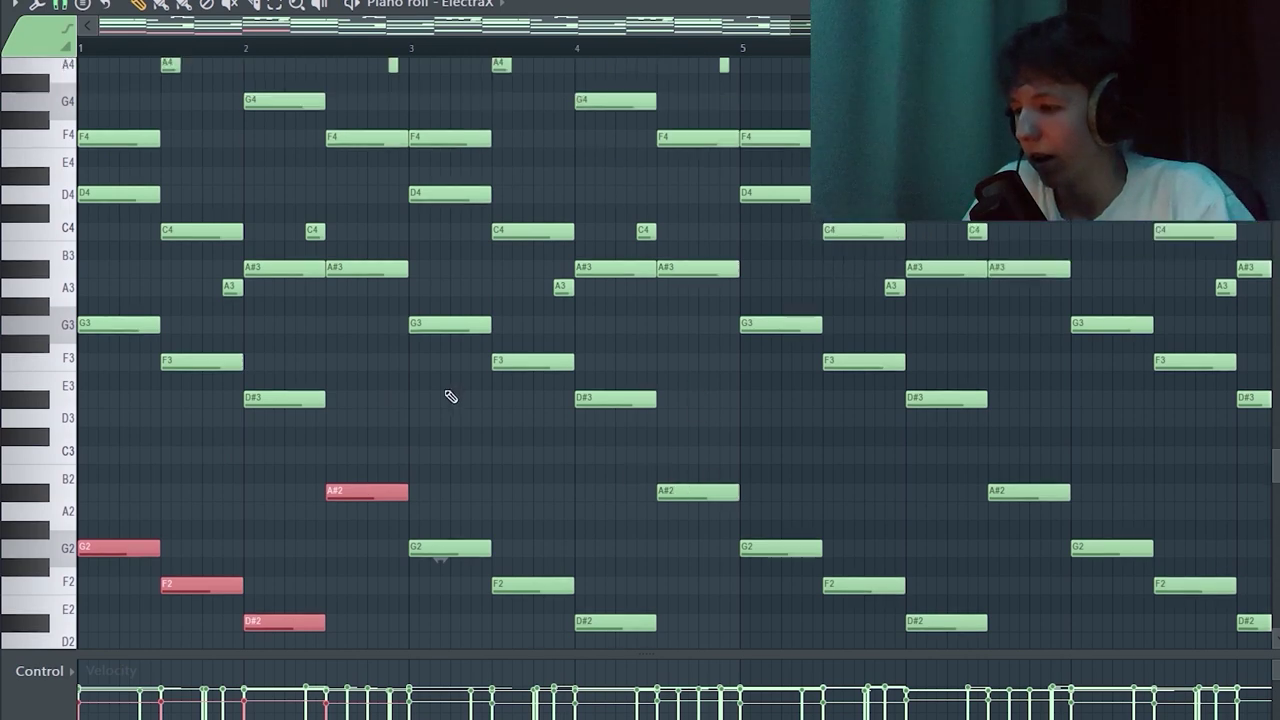
pyautogui.scroll(-6, 408, 389)
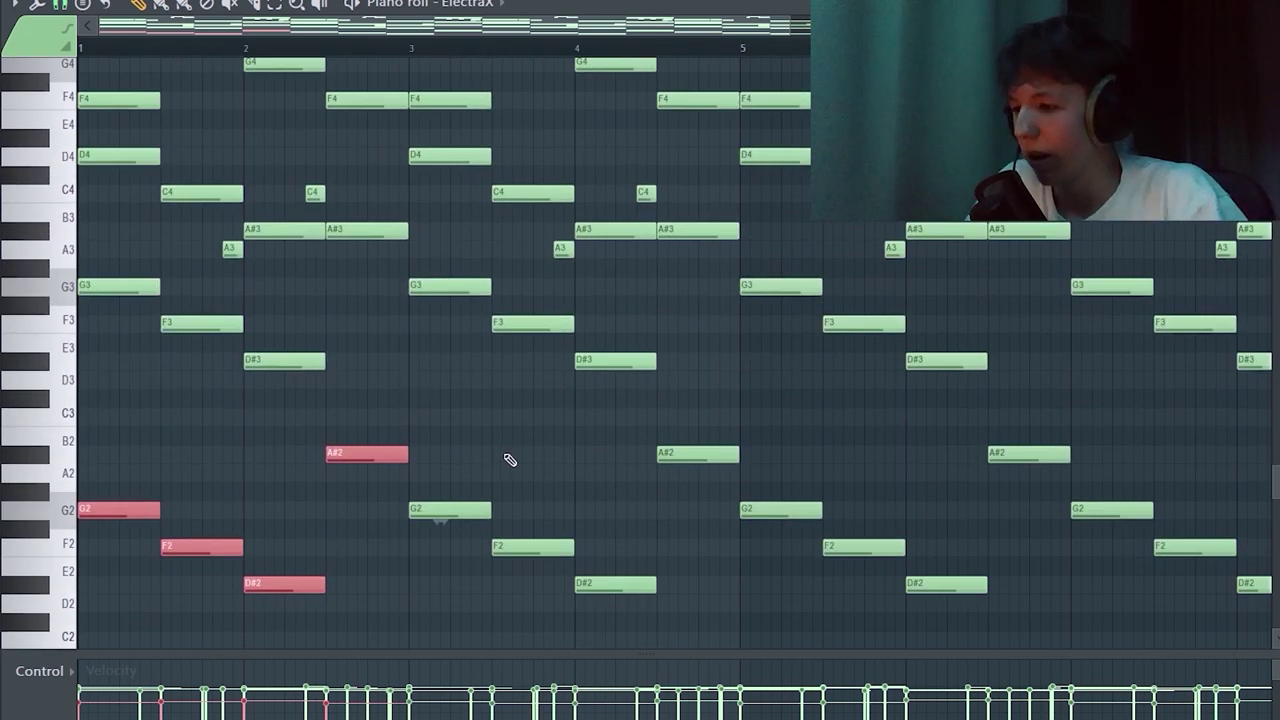
pyautogui.scroll(7, 503, 457)
pyautogui.moveTo(387, 148); pyautogui.dragTo(78, 646)
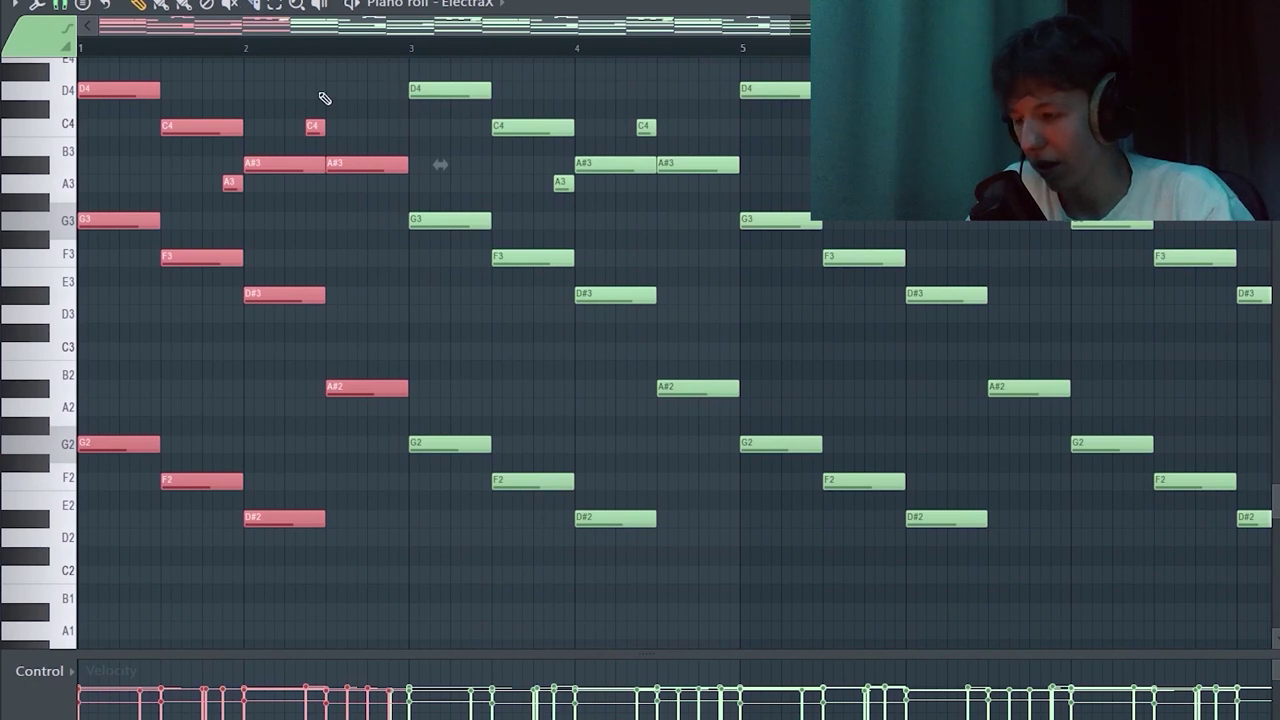
# Check the pattern's repetition by selecting the bars 3 and 4 bass notes, the whole pattern and the first two bars, then clear the selection.
pyautogui.scroll(-3, 370, 551)
pyautogui.moveTo(297, 564); pyautogui.dragTo(451, 327)
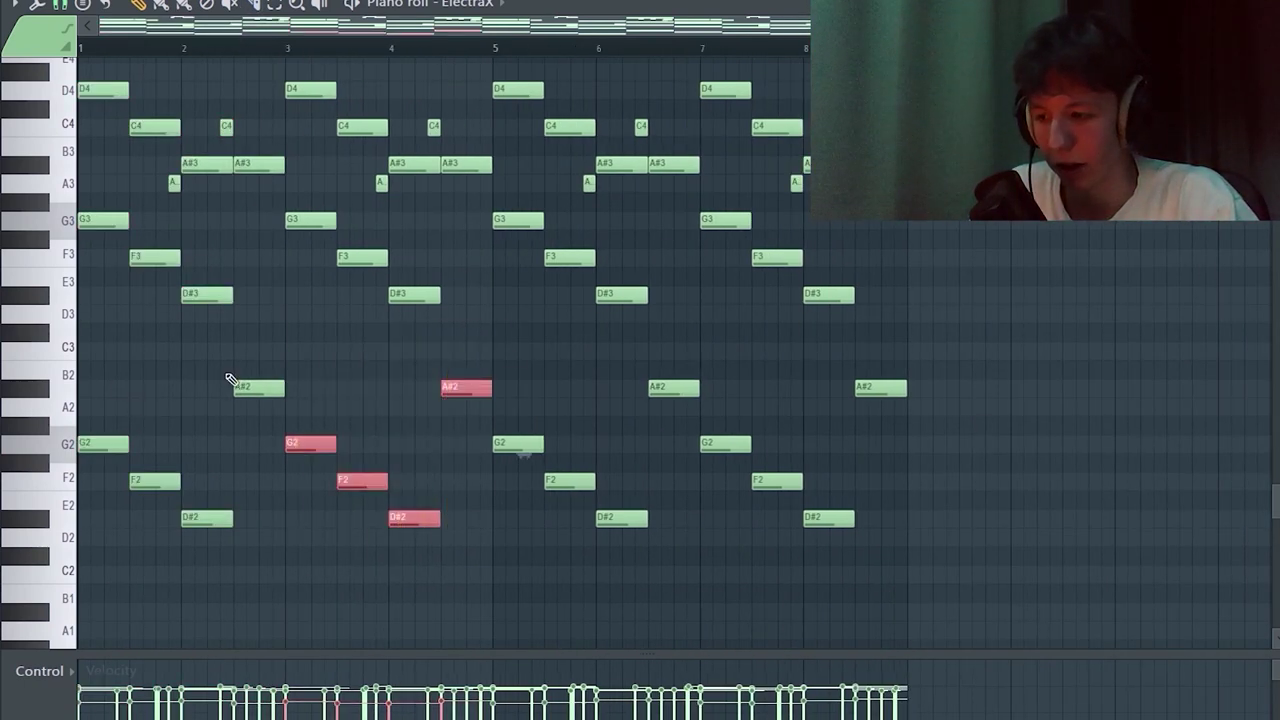
pyautogui.moveTo(1026, 602); pyautogui.dragTo(70, 50)
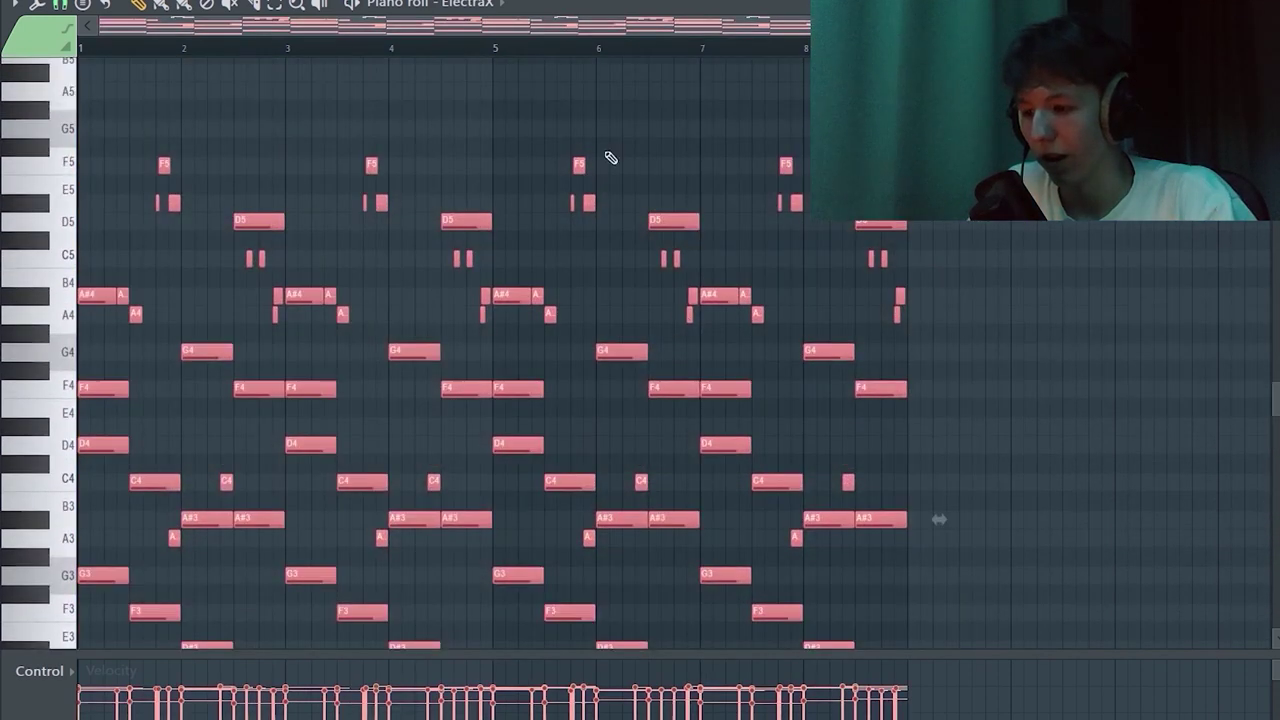
pyautogui.moveTo(266, 128); pyautogui.dragTo(85, 645)
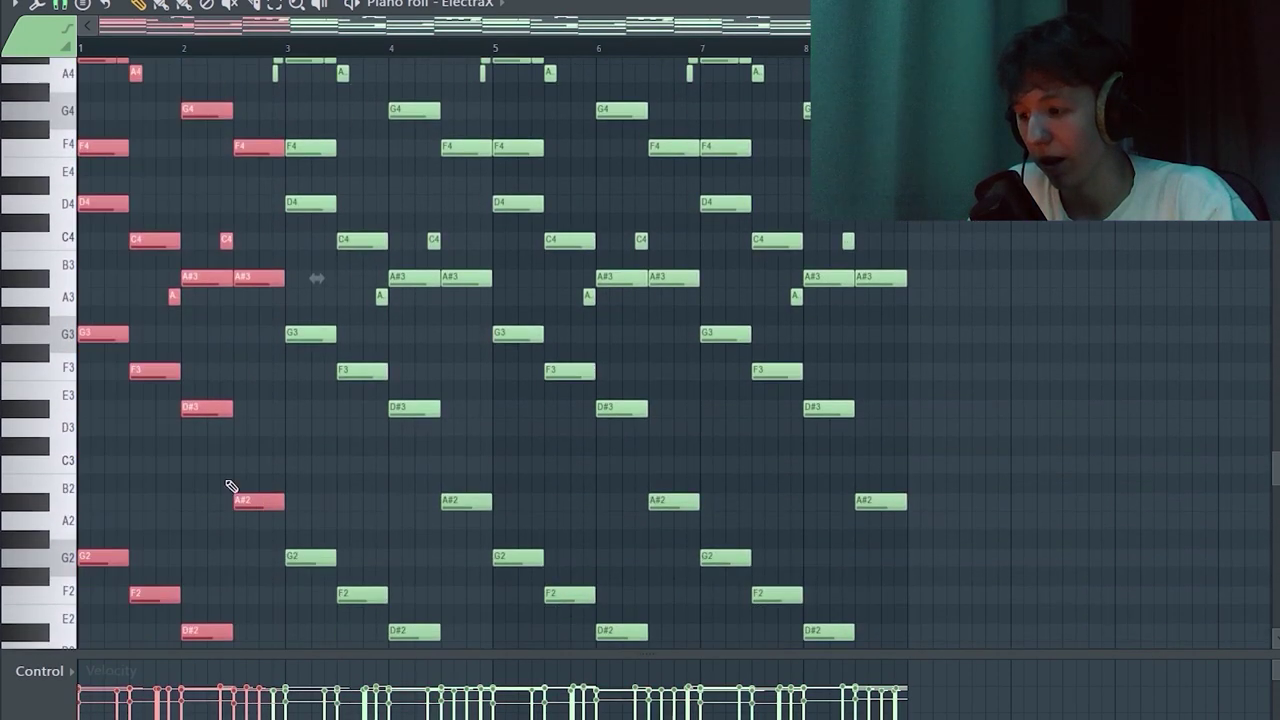
pyautogui.scroll(3, 881, 229)
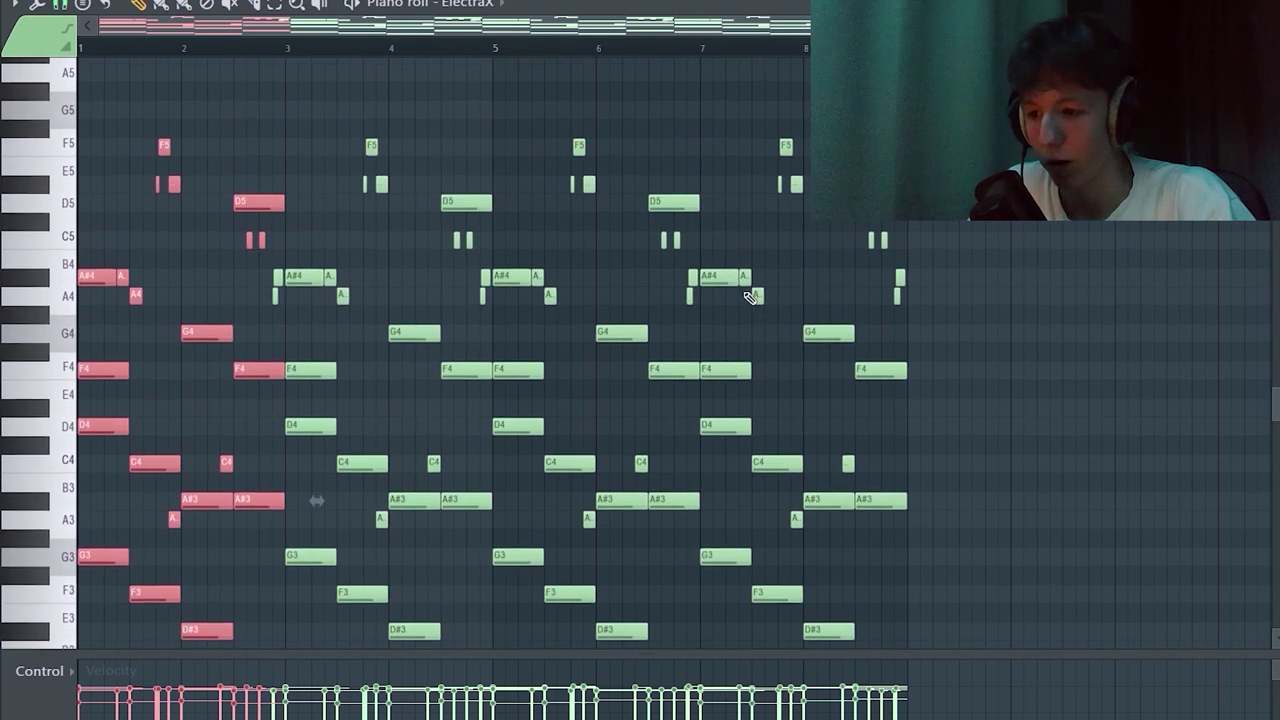
pyautogui.hotkey('ctrl', 'd')
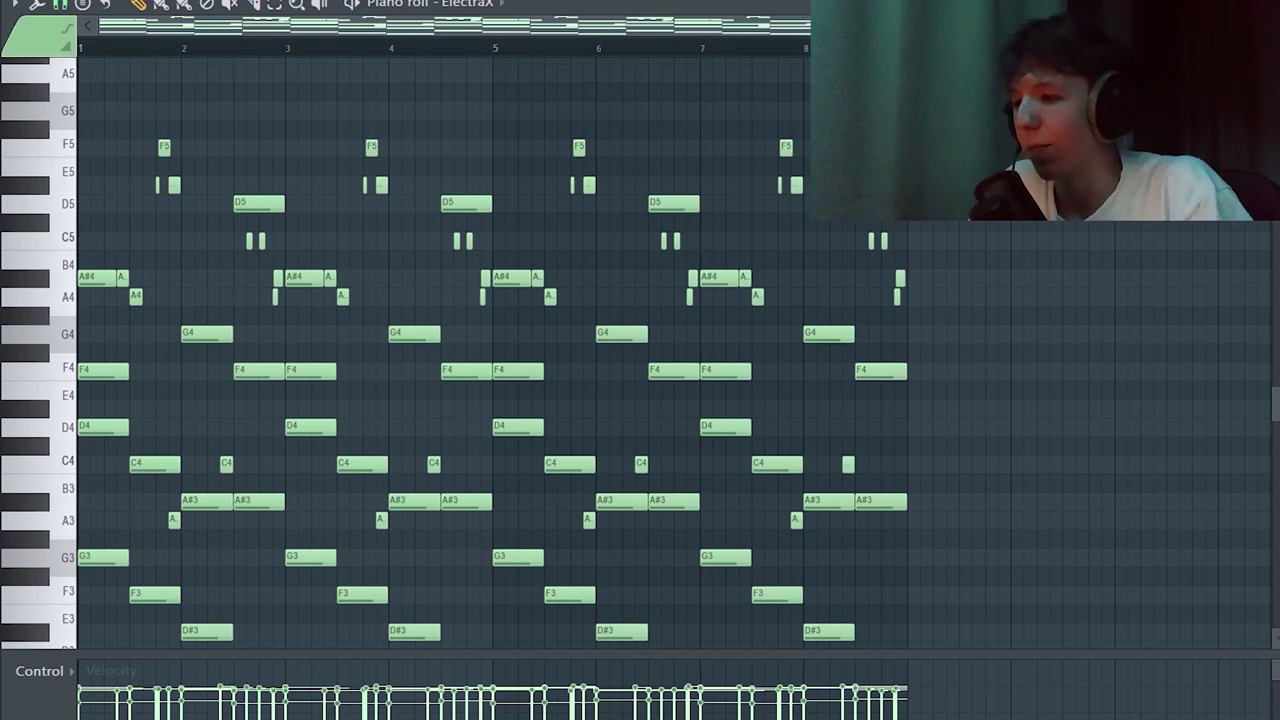
# Reopen the ElectraX plugin from the channel rack and examine the pluck - anthem preset in its patch browser.
pyautogui.press('F5')
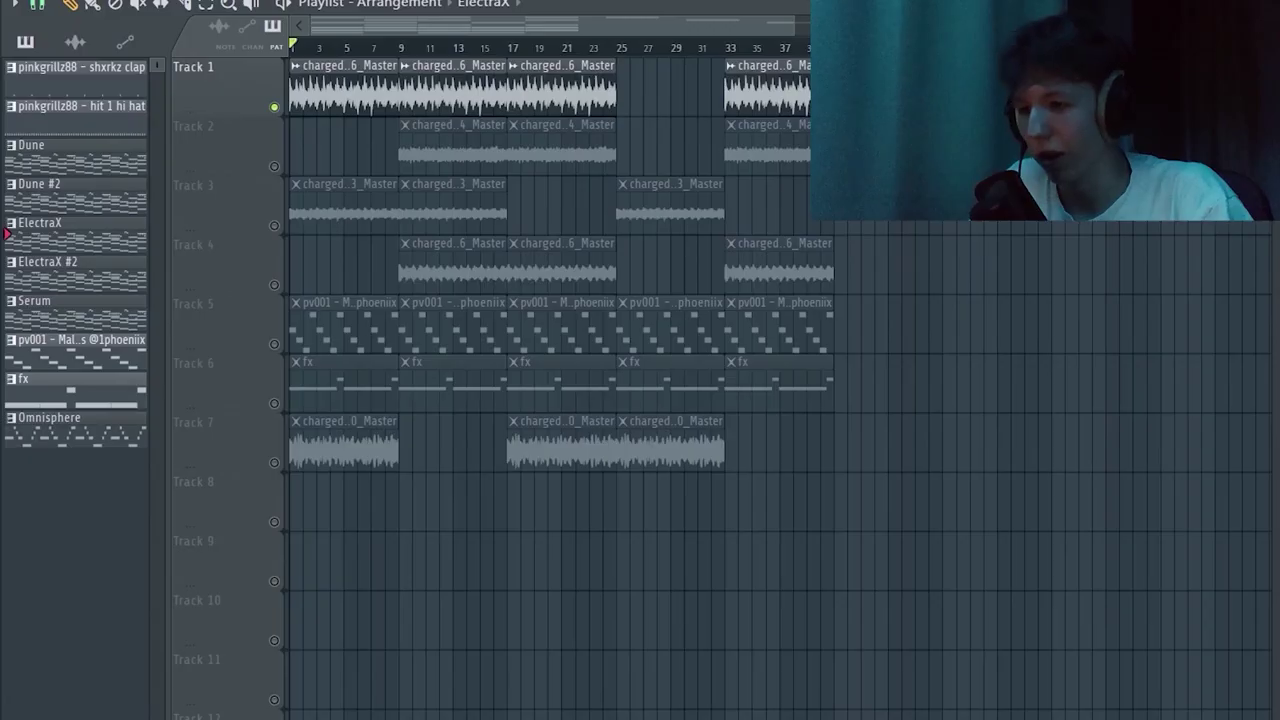
pyautogui.press('F6')
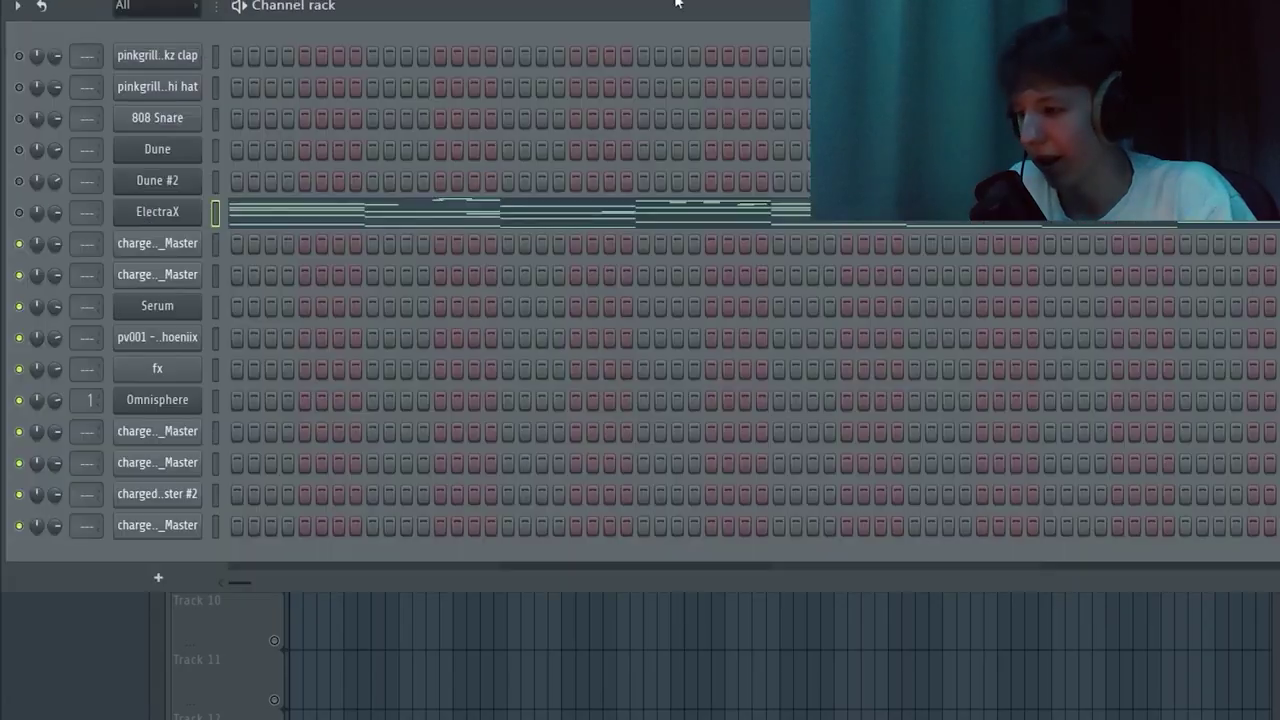
pyautogui.click(635, 211)
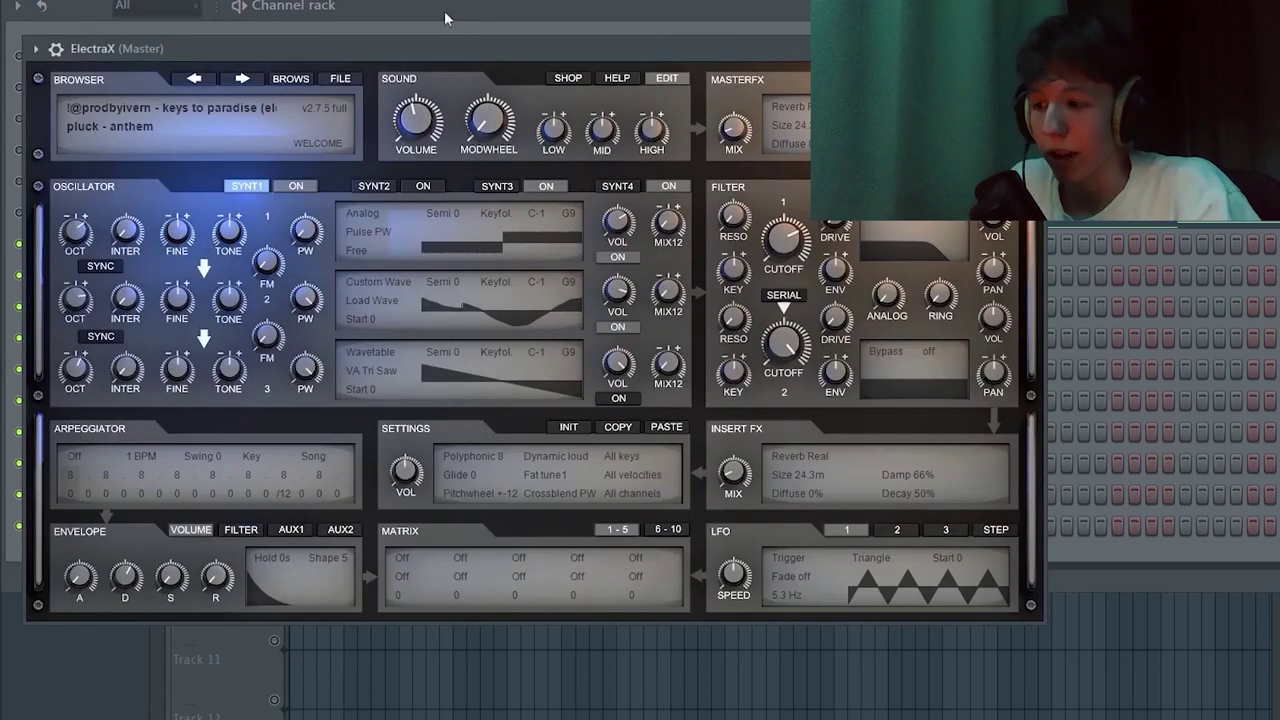
pyautogui.moveTo(330, 51); pyautogui.dragTo(351, 39)
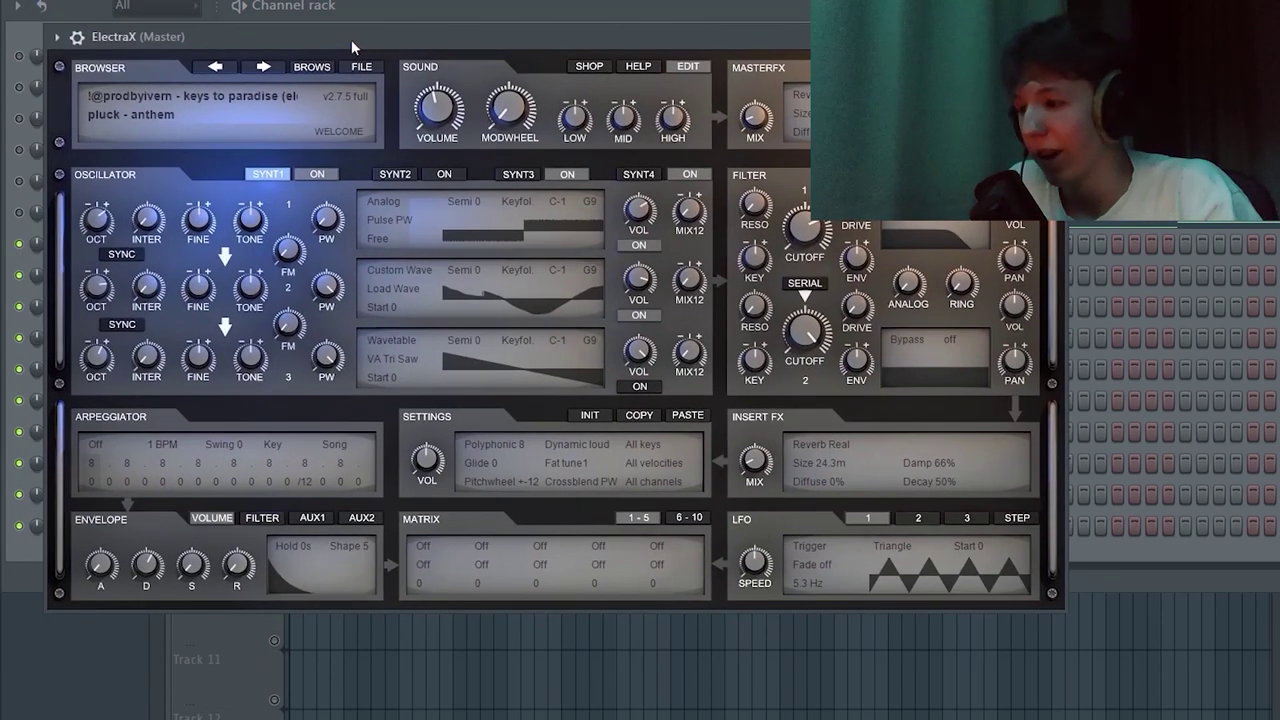
pyautogui.click(301, 70)
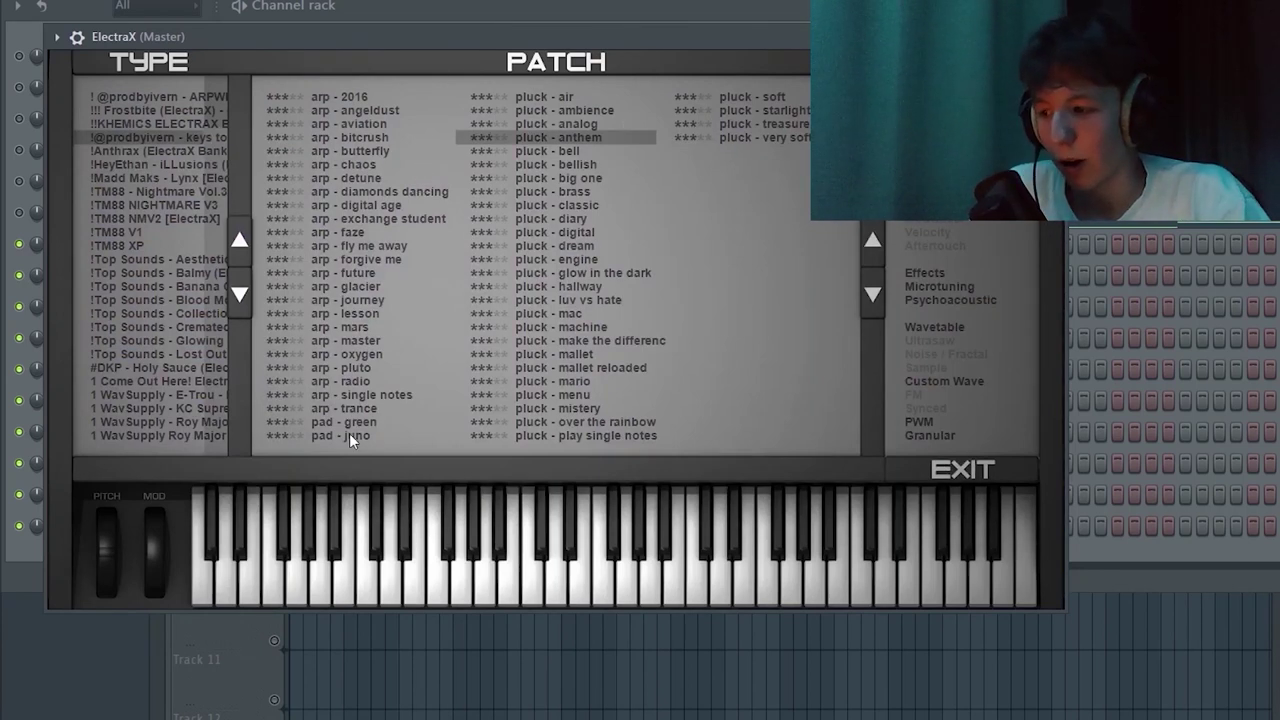
pyautogui.moveTo(668, 37); pyautogui.dragTo(689, 8)
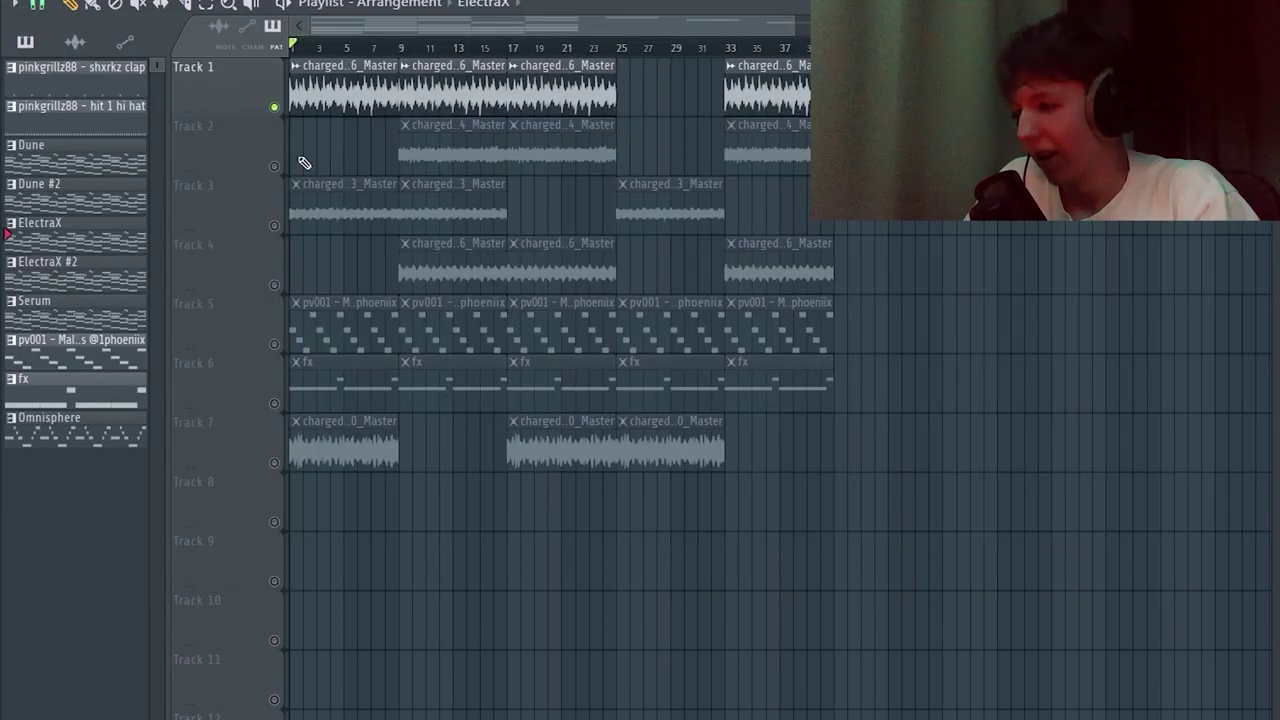
# Solo Track 2 and play the arrangement from bar 9 to listen to it.
pyautogui.click(276, 167)
pyautogui.click(399, 45)
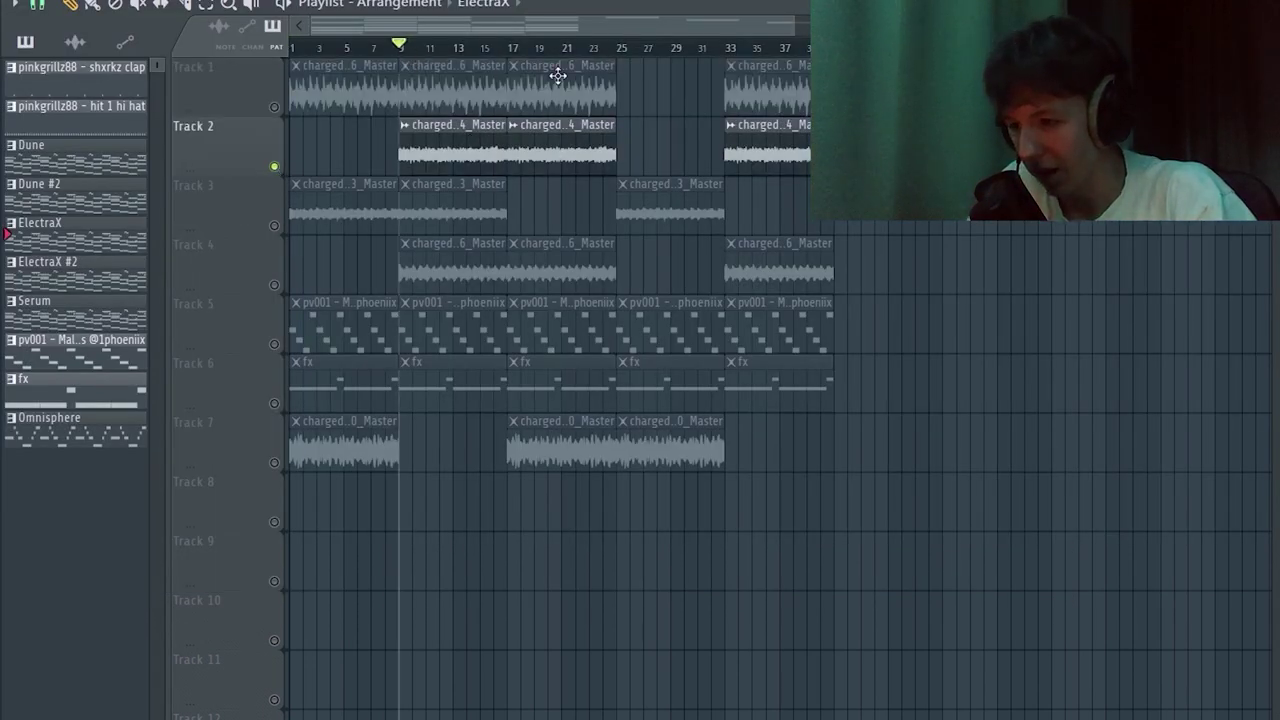
pyautogui.press('F6')
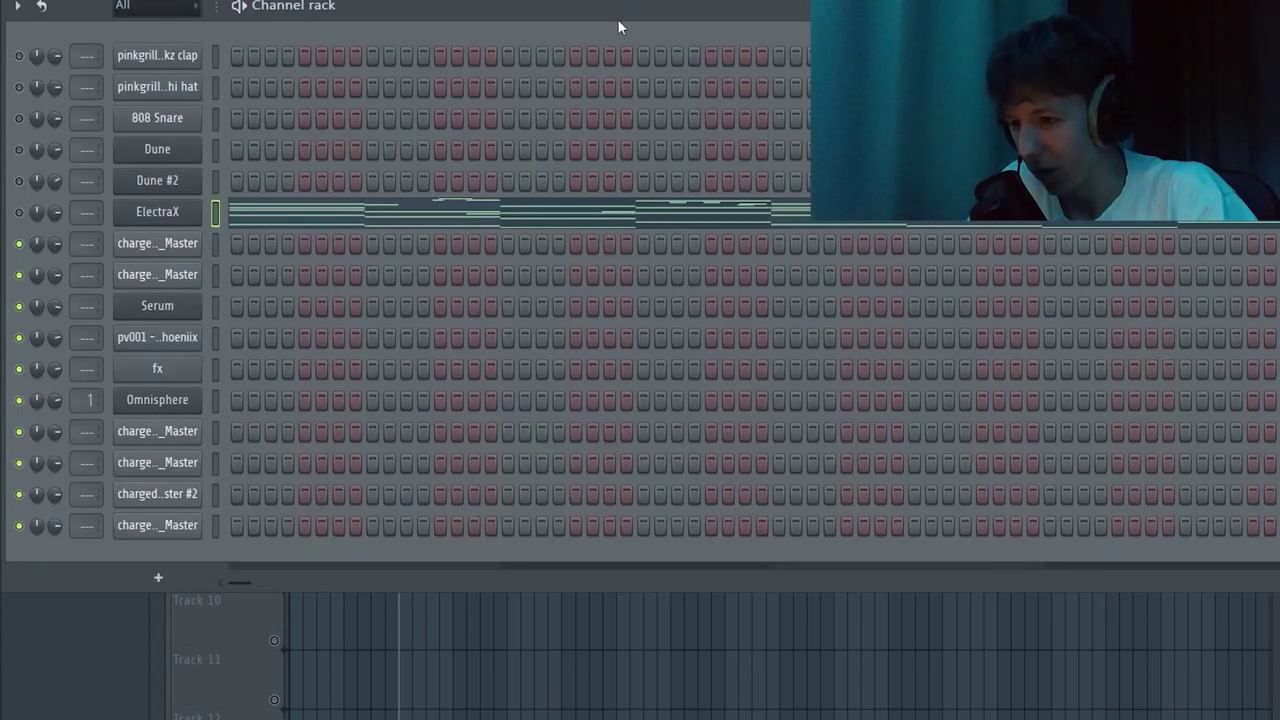
pyautogui.press('F6')
pyautogui.press('space')
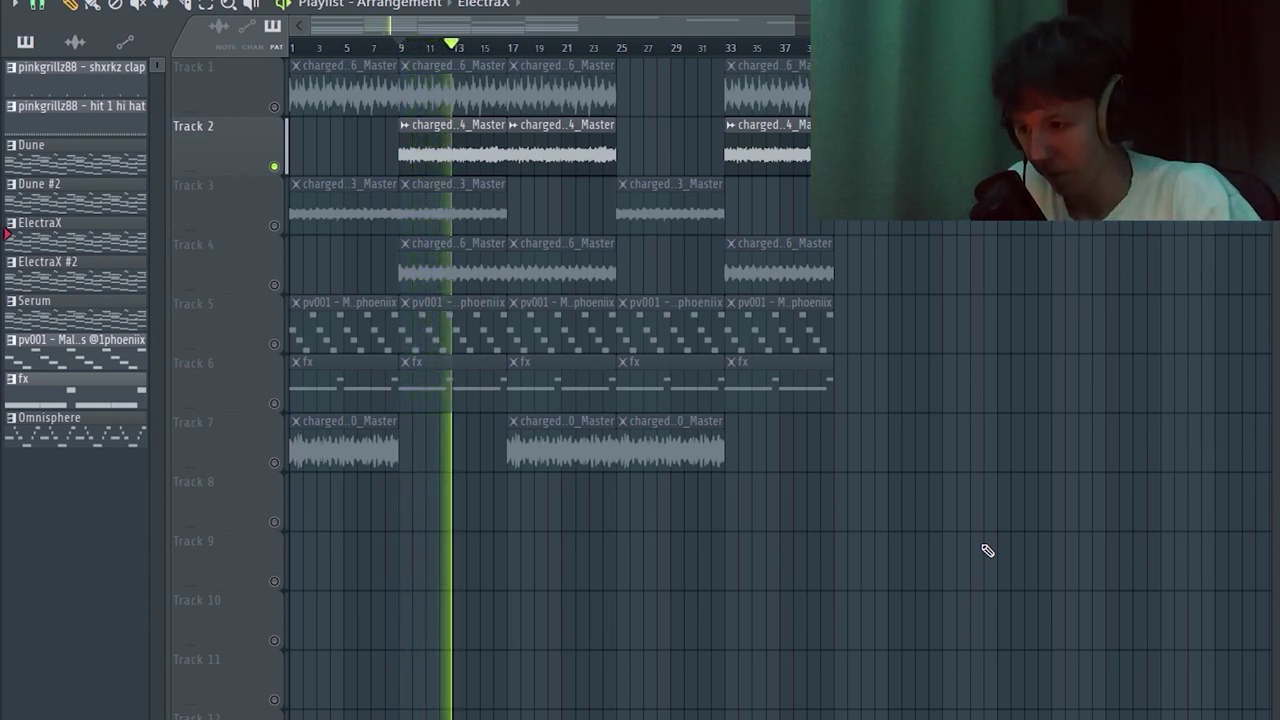
pyautogui.press('space')
# Select the Dune pattern and open the Dune channel's plugin to view its preset.
pyautogui.press('F6')
pyautogui.press('F6')
pyautogui.click(47, 155)
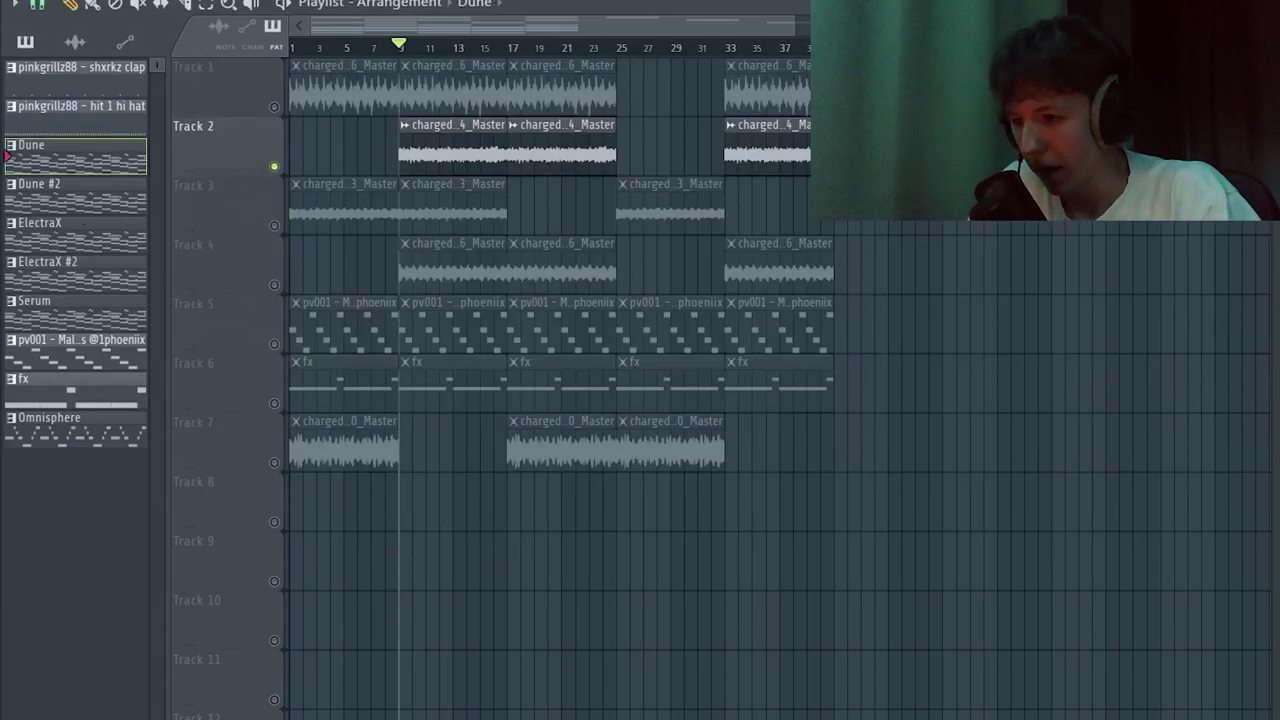
pyautogui.press('F6')
pyautogui.click(155, 149)
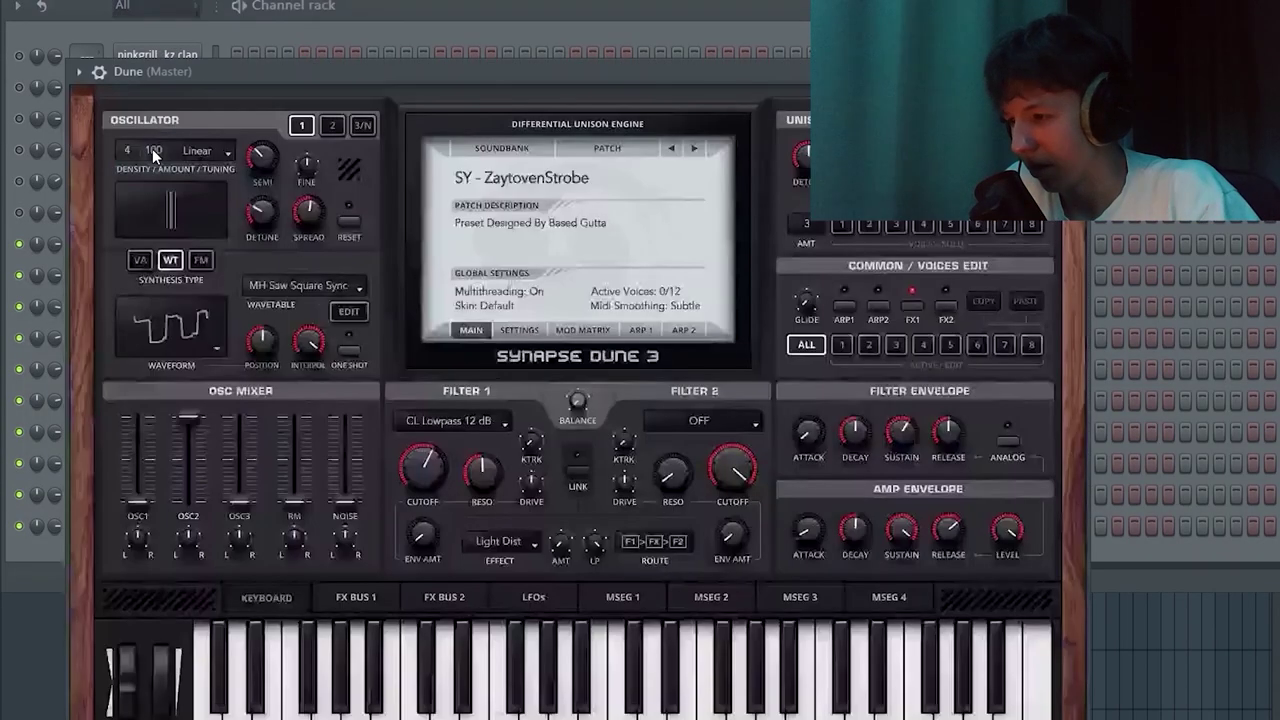
# Check which soundbank the Dune preset SY - ZaytovenStrobe comes from, and close the plugin.
pyautogui.click(494, 176)
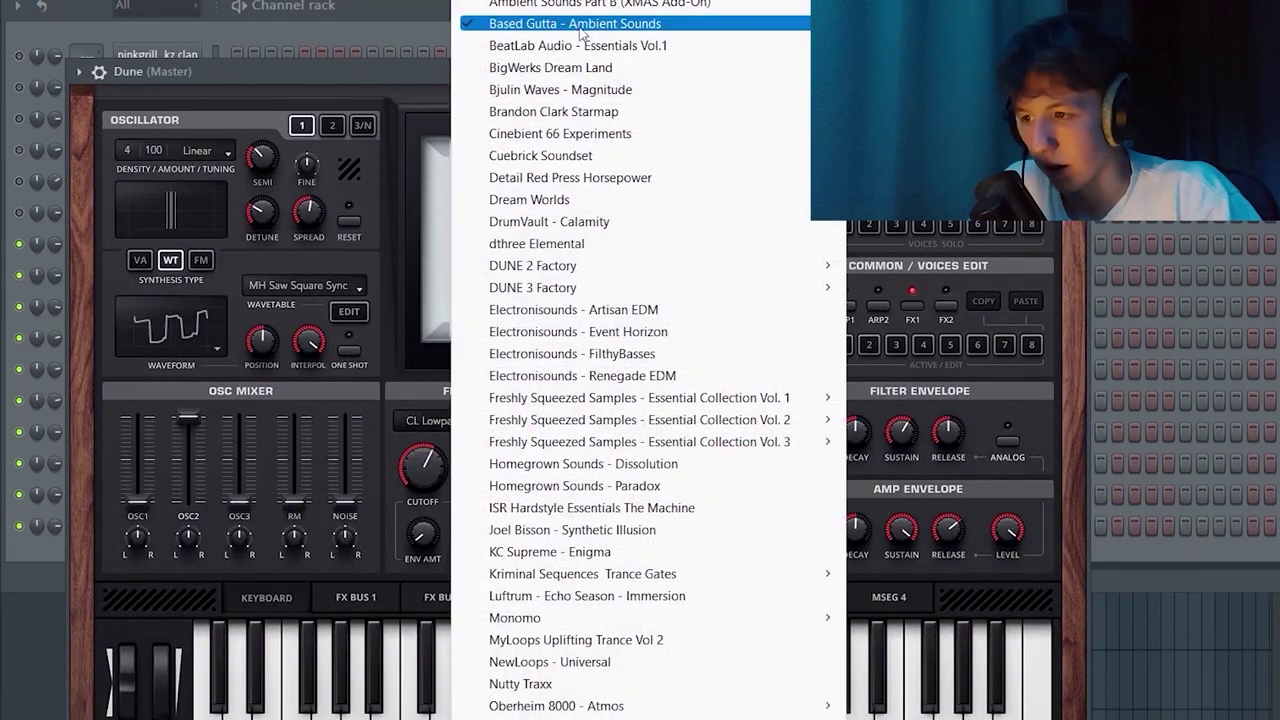
pyautogui.click(868, 45)
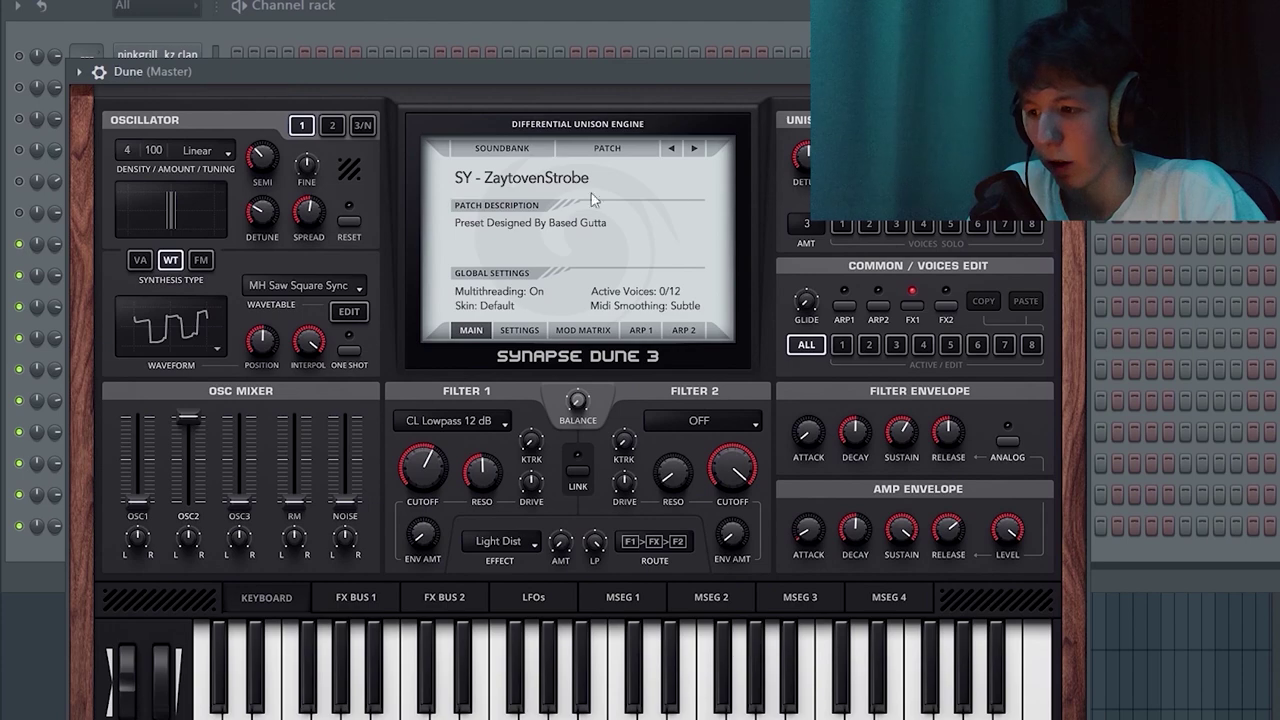
pyautogui.click(1074, 71)
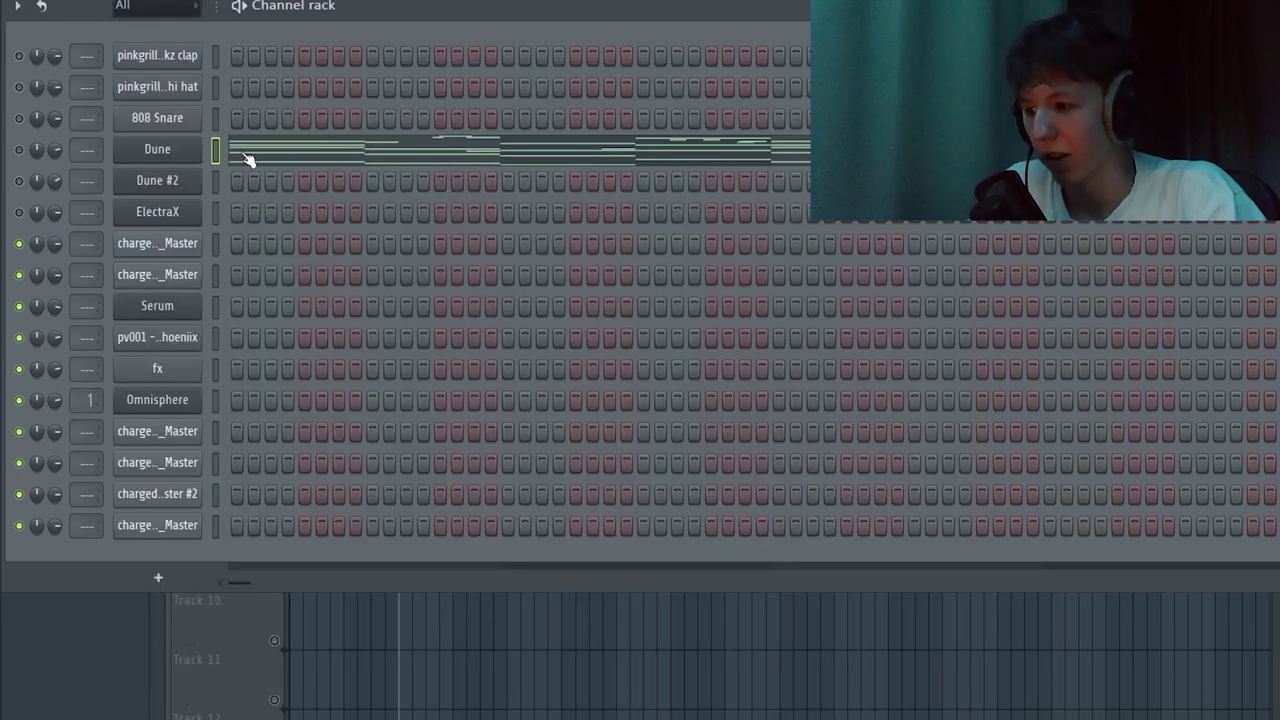
# Examine the Dune pattern's notes in the piano roll and return to the playlist.
pyautogui.click(360, 160)
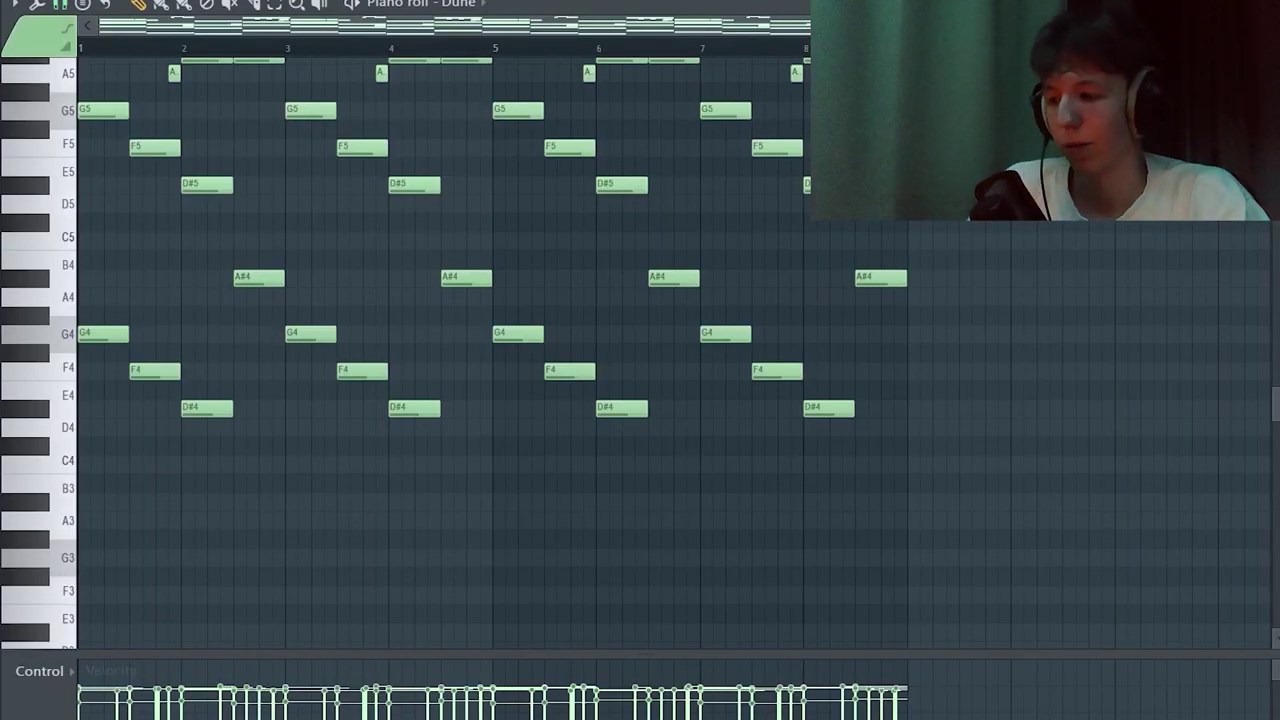
pyautogui.press('F7')
pyautogui.press('Escape')
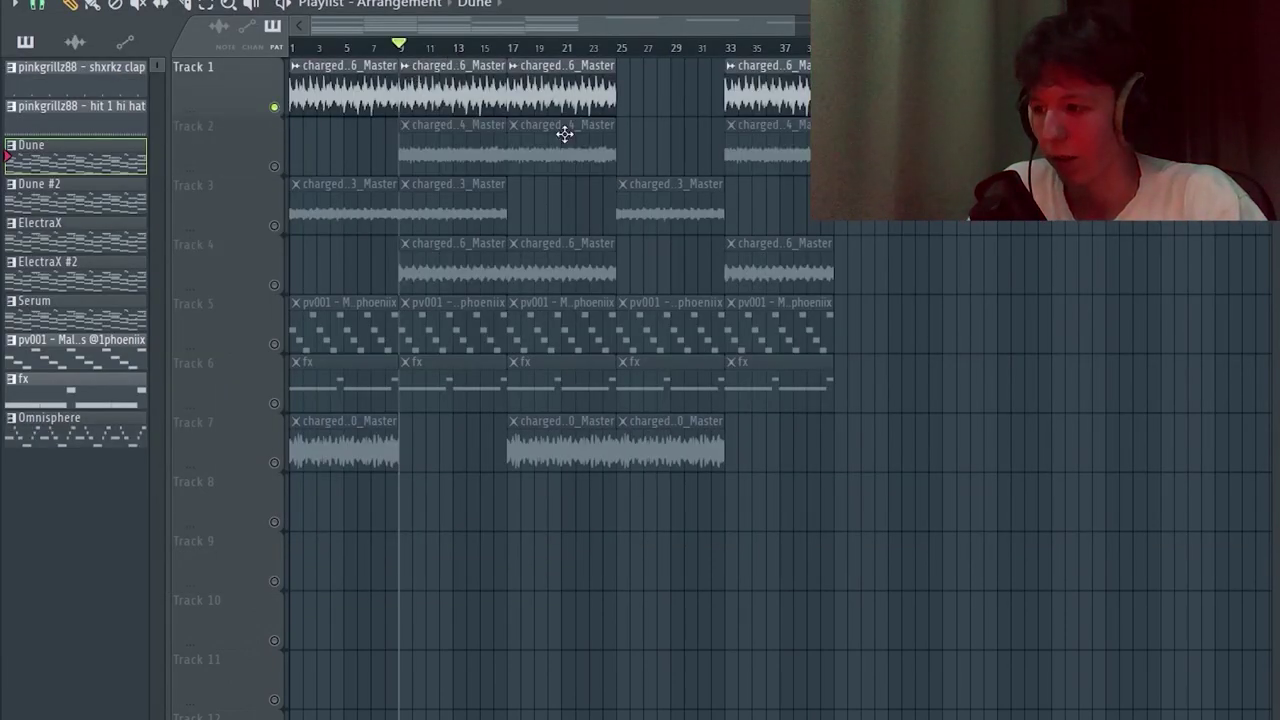
# Play Track 1 from bar 9, and unmute Track 2 to listen to both tracks together.
pyautogui.press('space')
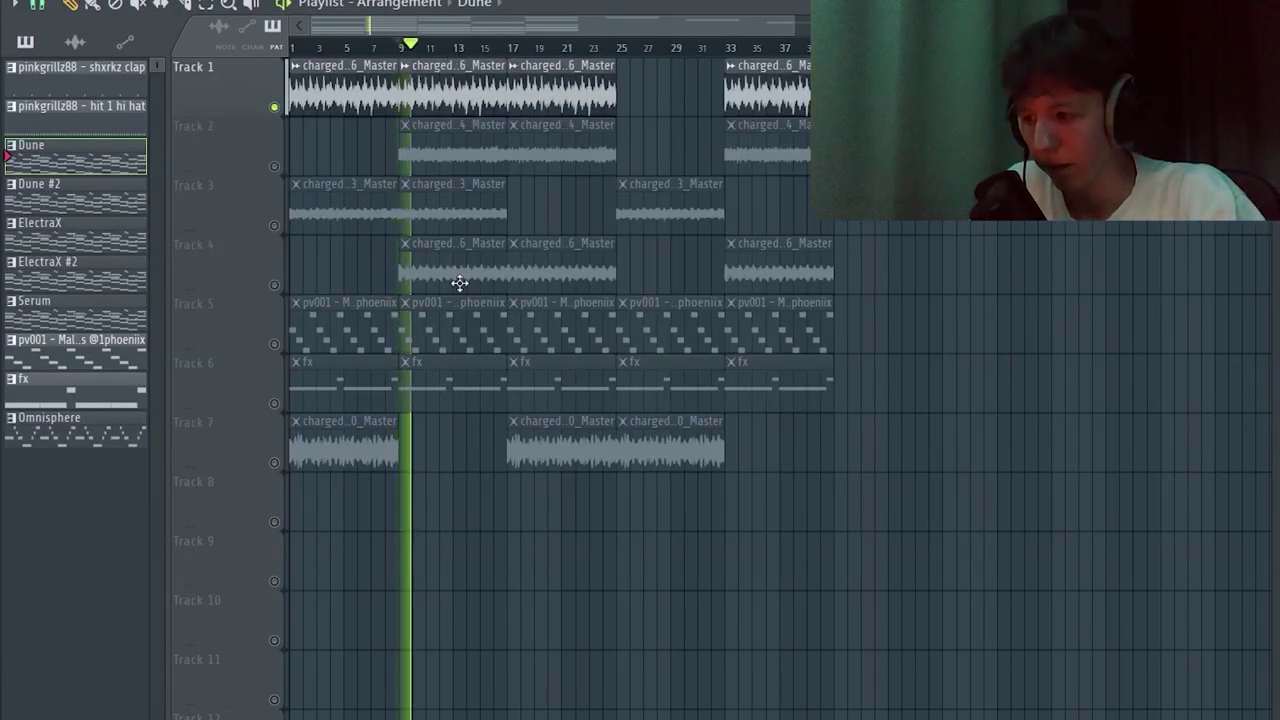
pyautogui.press('space')
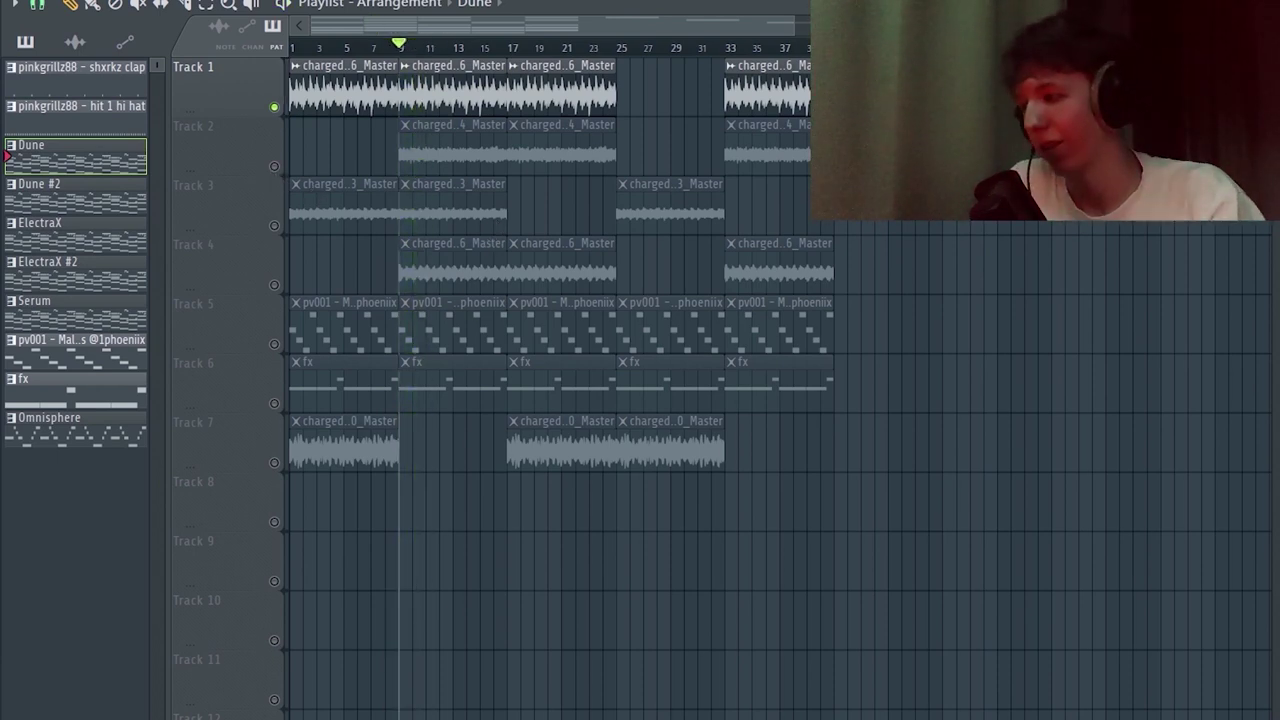
pyautogui.click(274, 166)
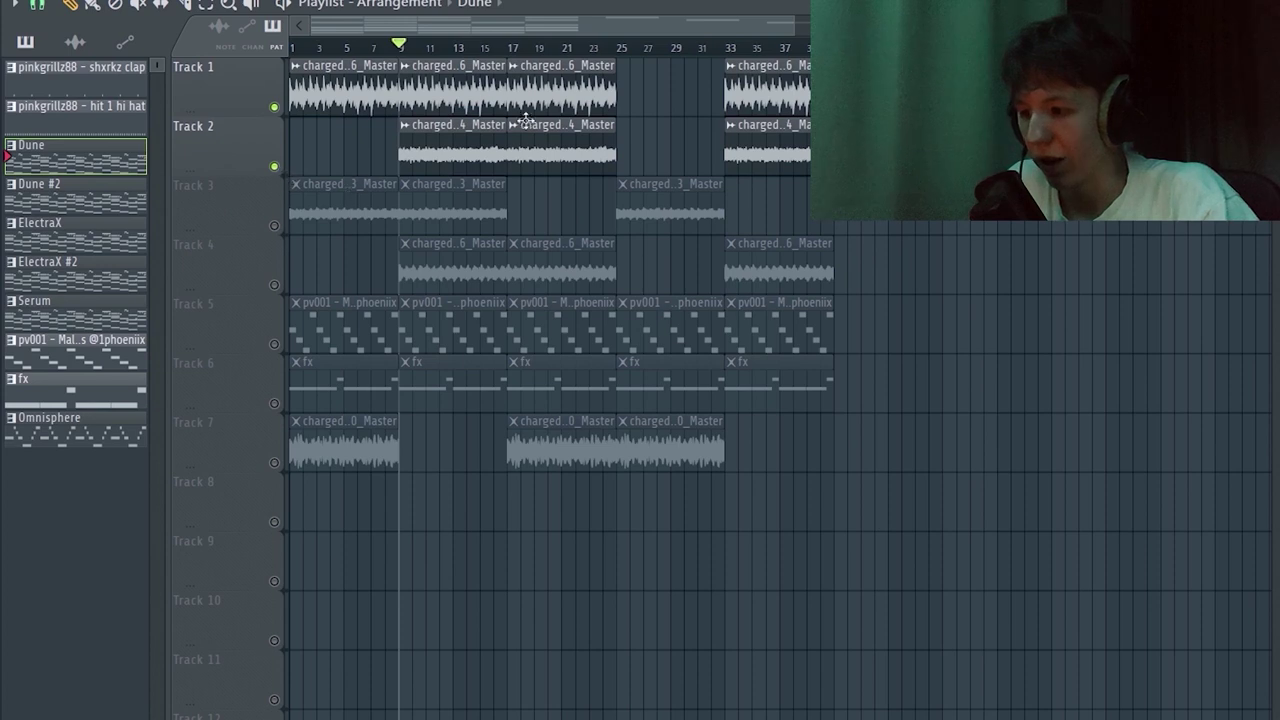
pyautogui.press('space')
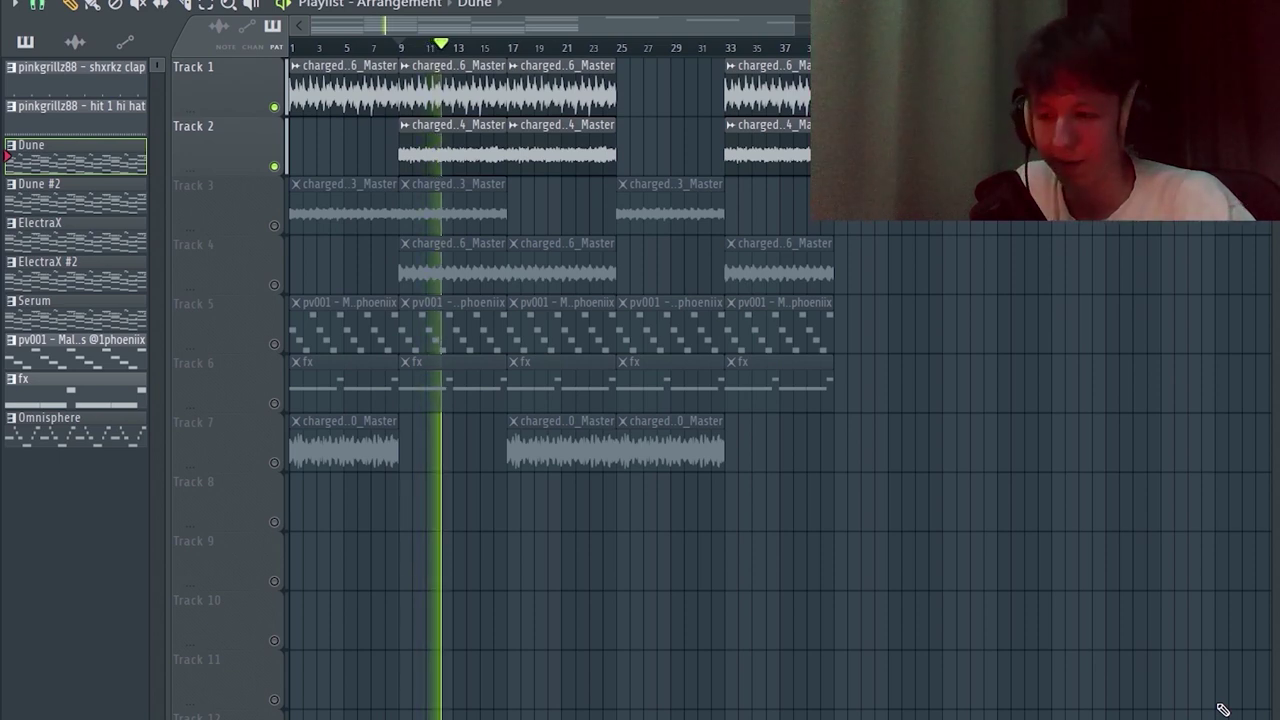
pyautogui.press('space')
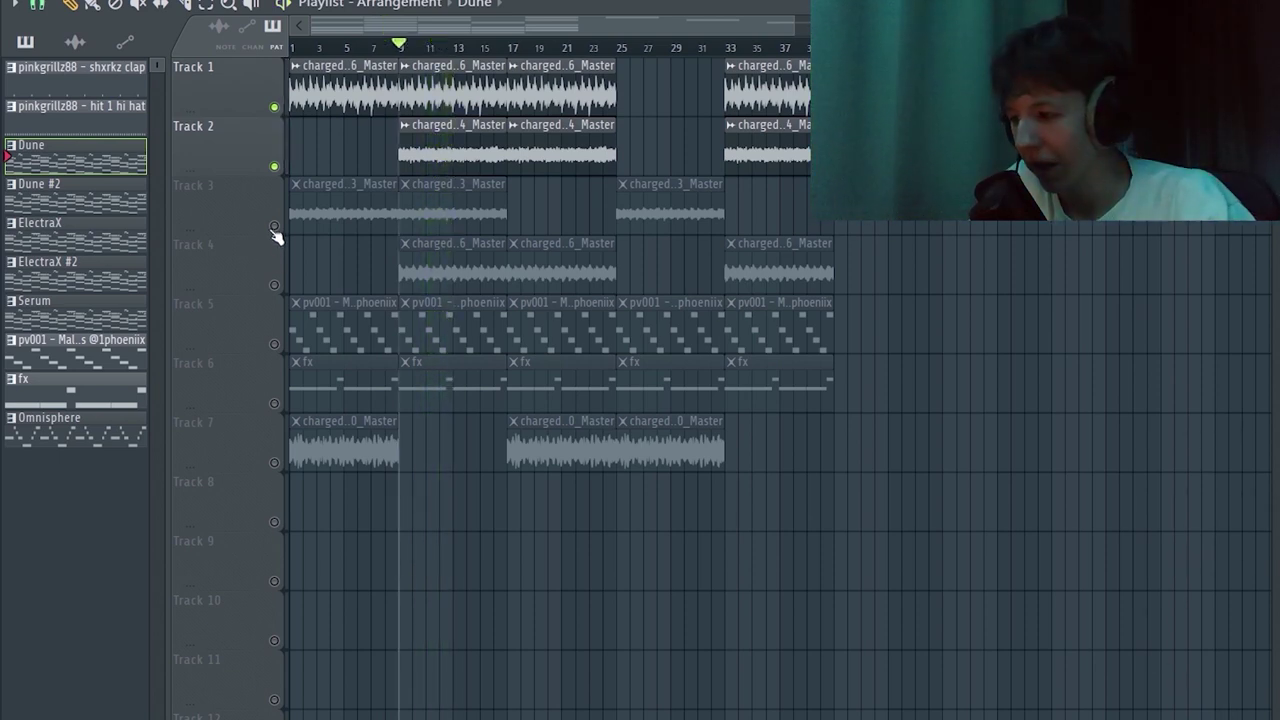
# Solo Track 3 and play the arrangement from bar 9 to listen to it.
pyautogui.keyDown('ctrl'); pyautogui.click(275, 226); pyautogui.keyUp('ctrl')
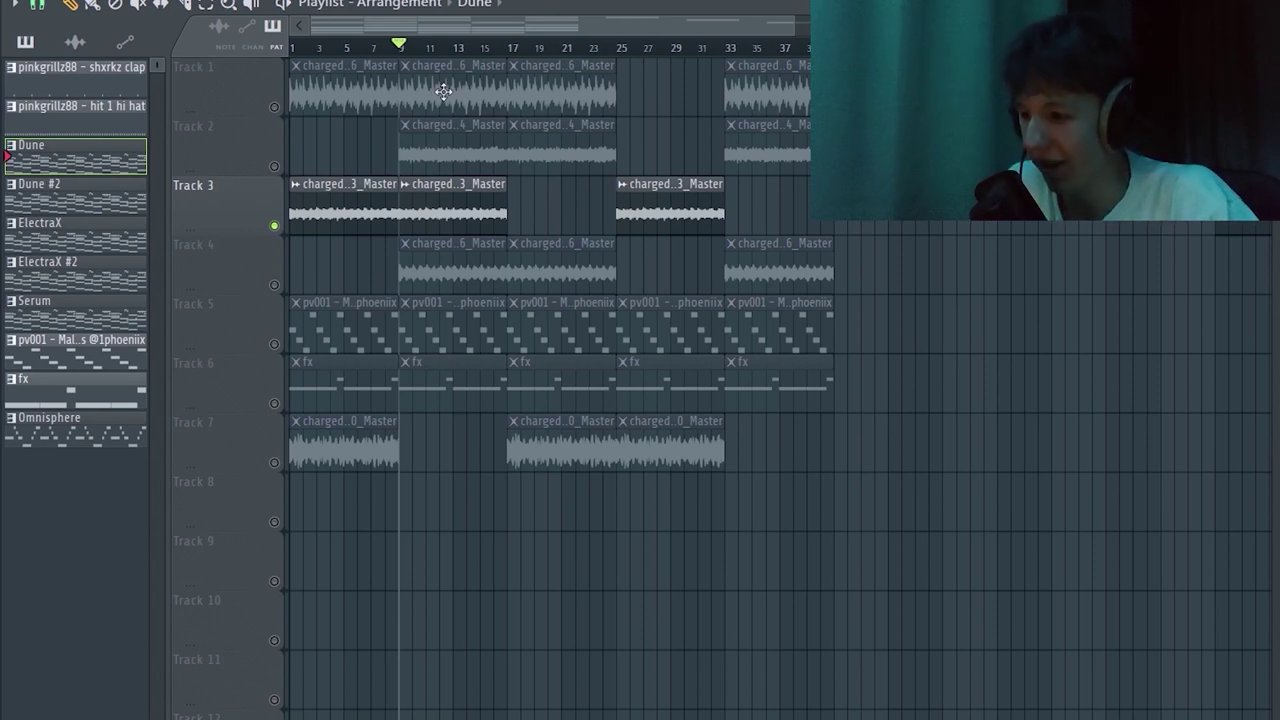
pyautogui.press('space')
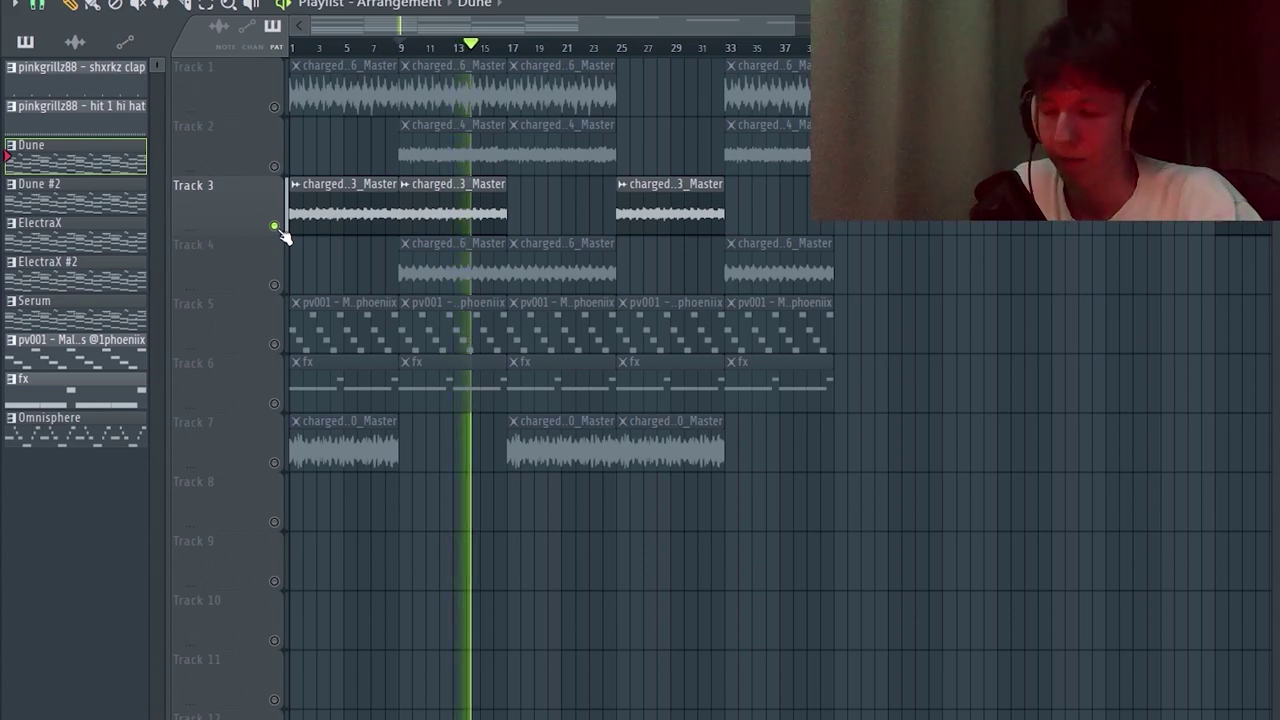
pyautogui.press('space')
# Examine the Dune #2 channel's SY - Legacy preset and its soundbank, and return to the playlist.
pyautogui.press('F6')
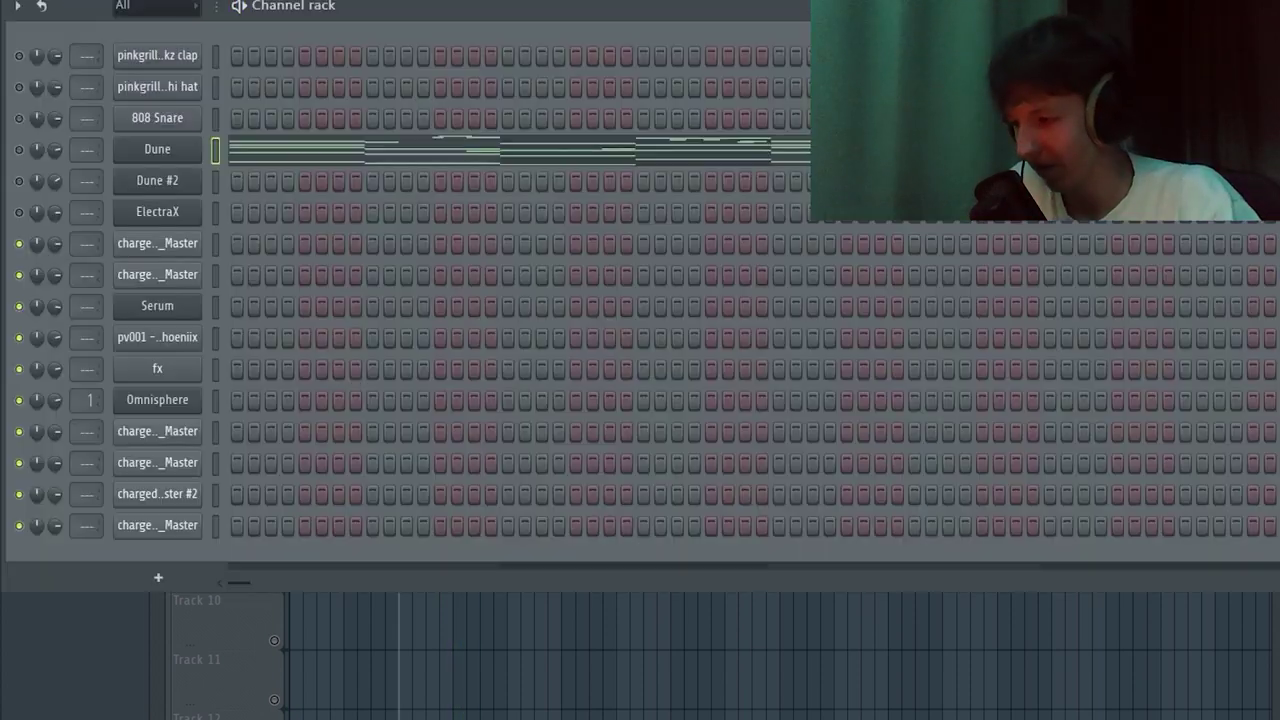
pyautogui.click(121, 156)
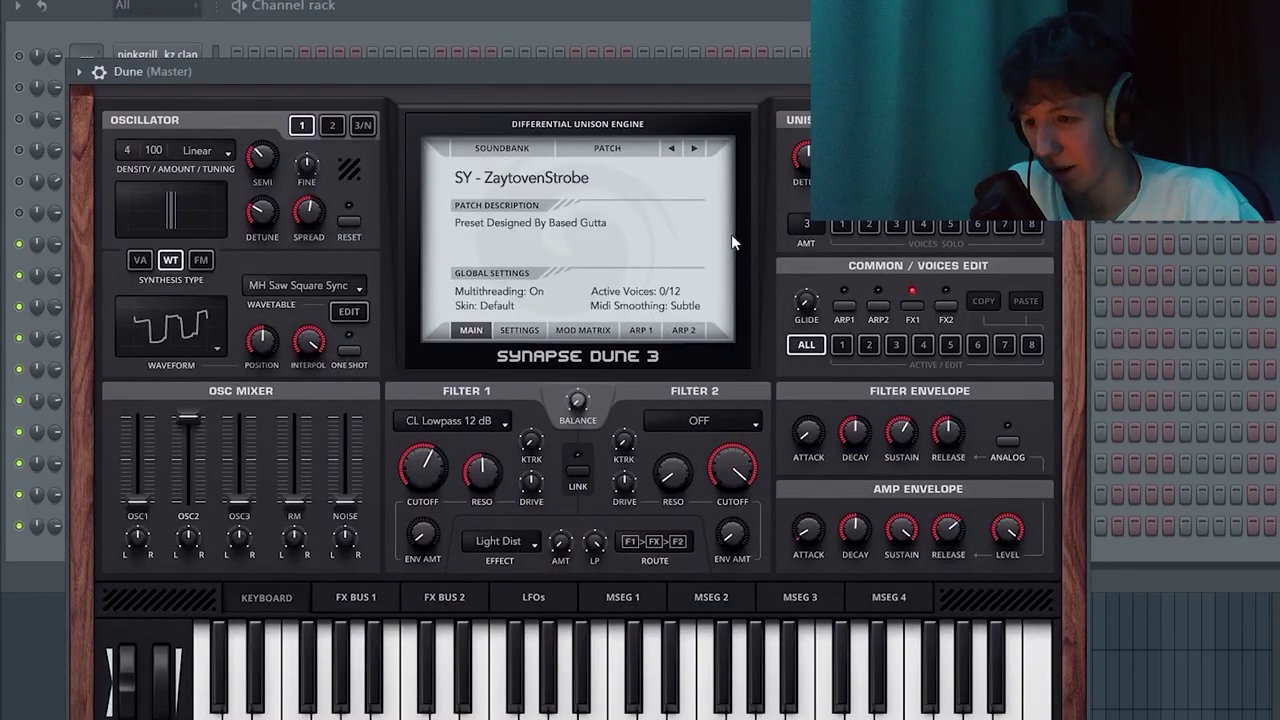
pyautogui.press('Escape')
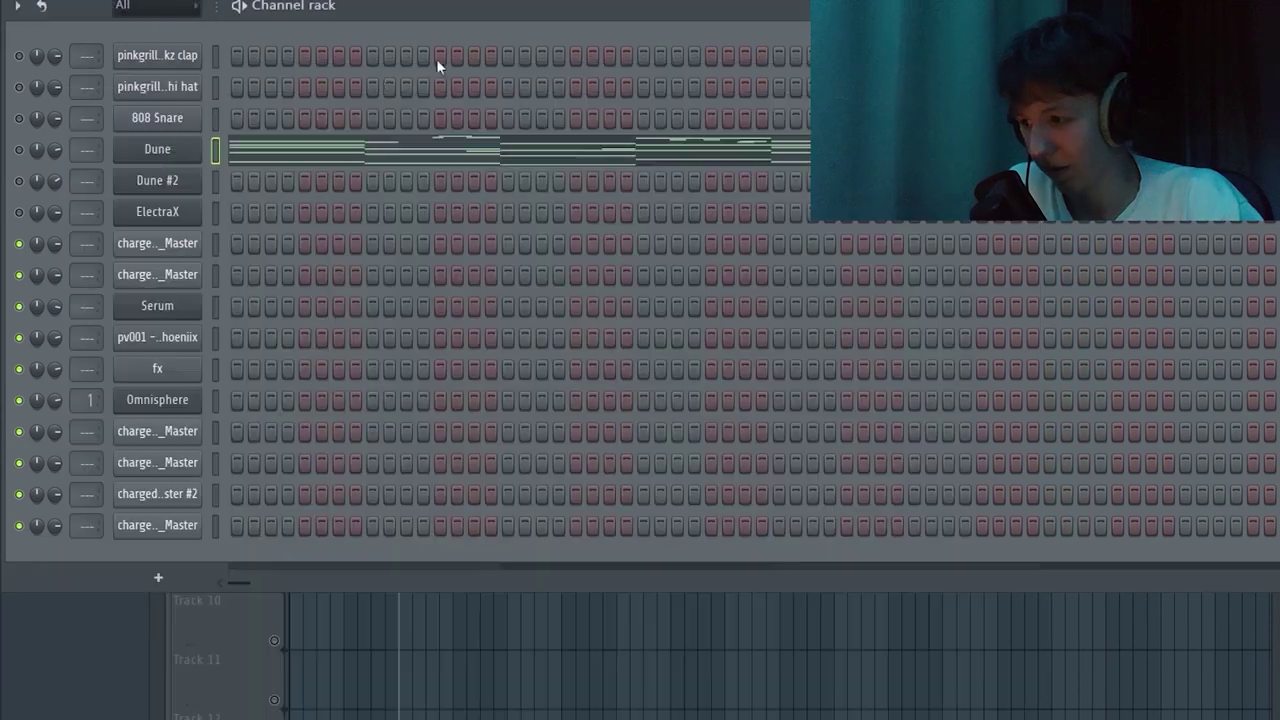
pyautogui.click(188, 181)
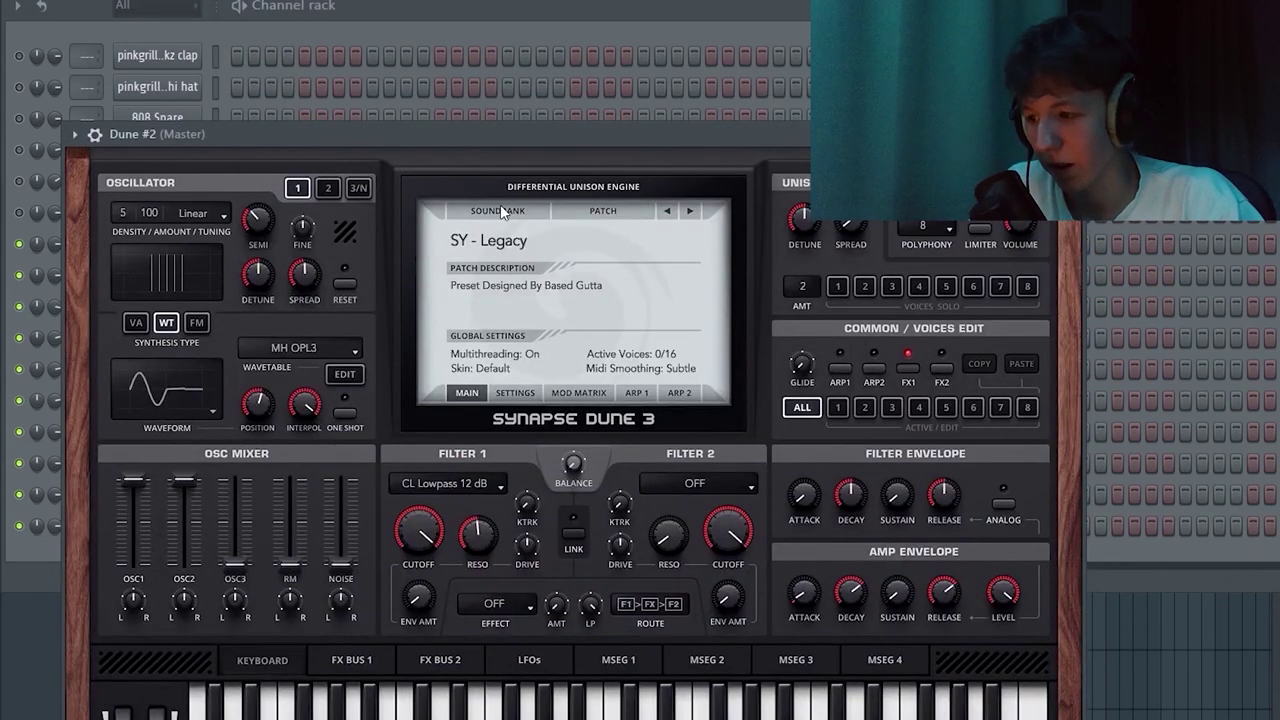
pyautogui.click(502, 212)
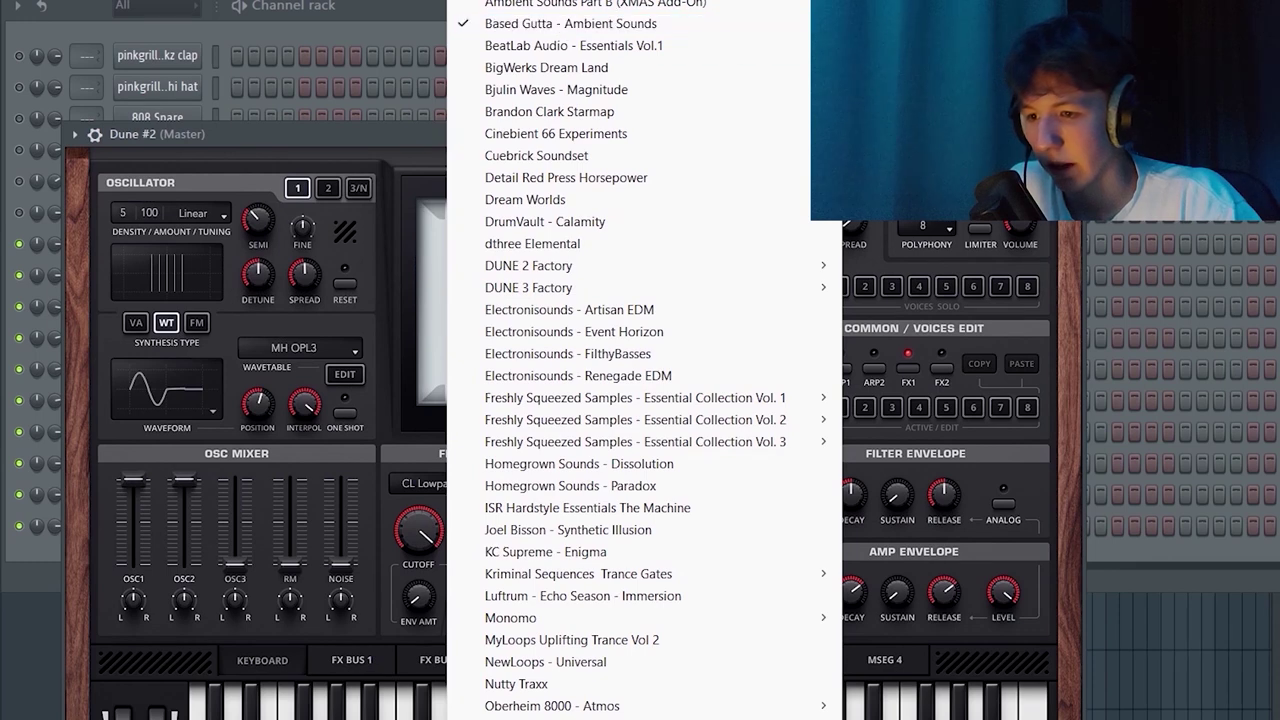
pyautogui.press('Escape')
pyautogui.press('Escape')
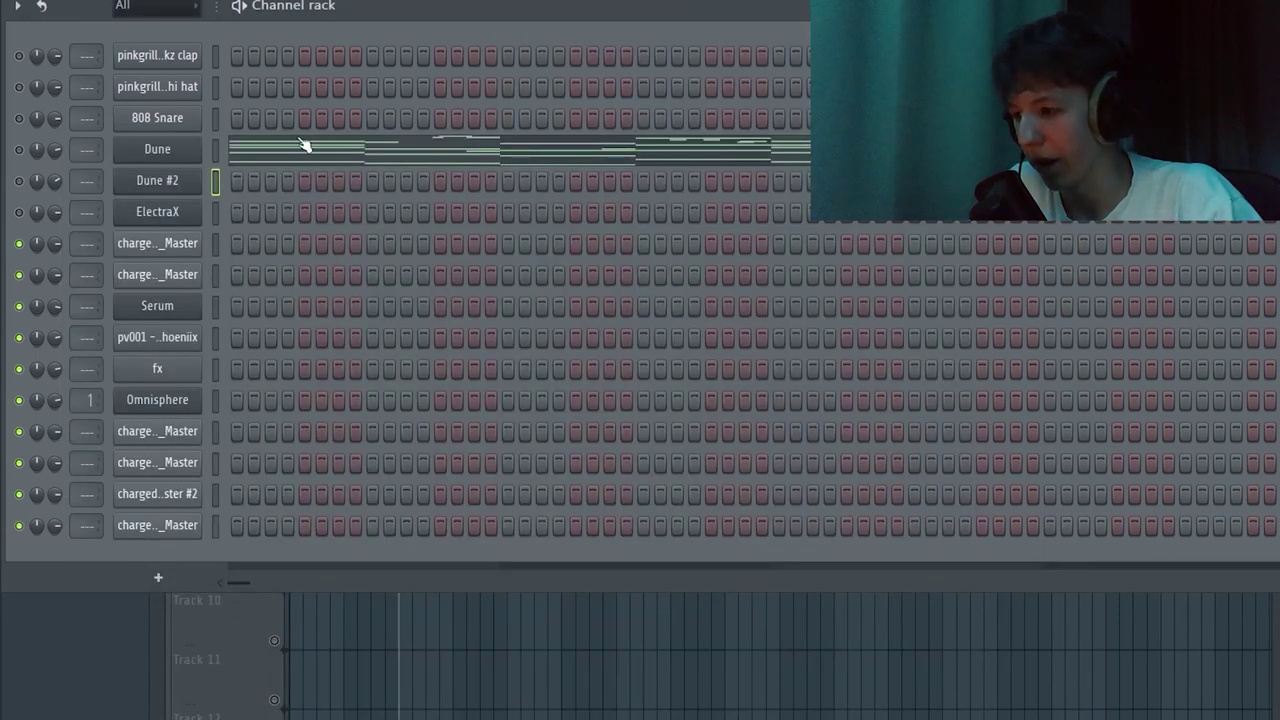
pyautogui.press('F6')
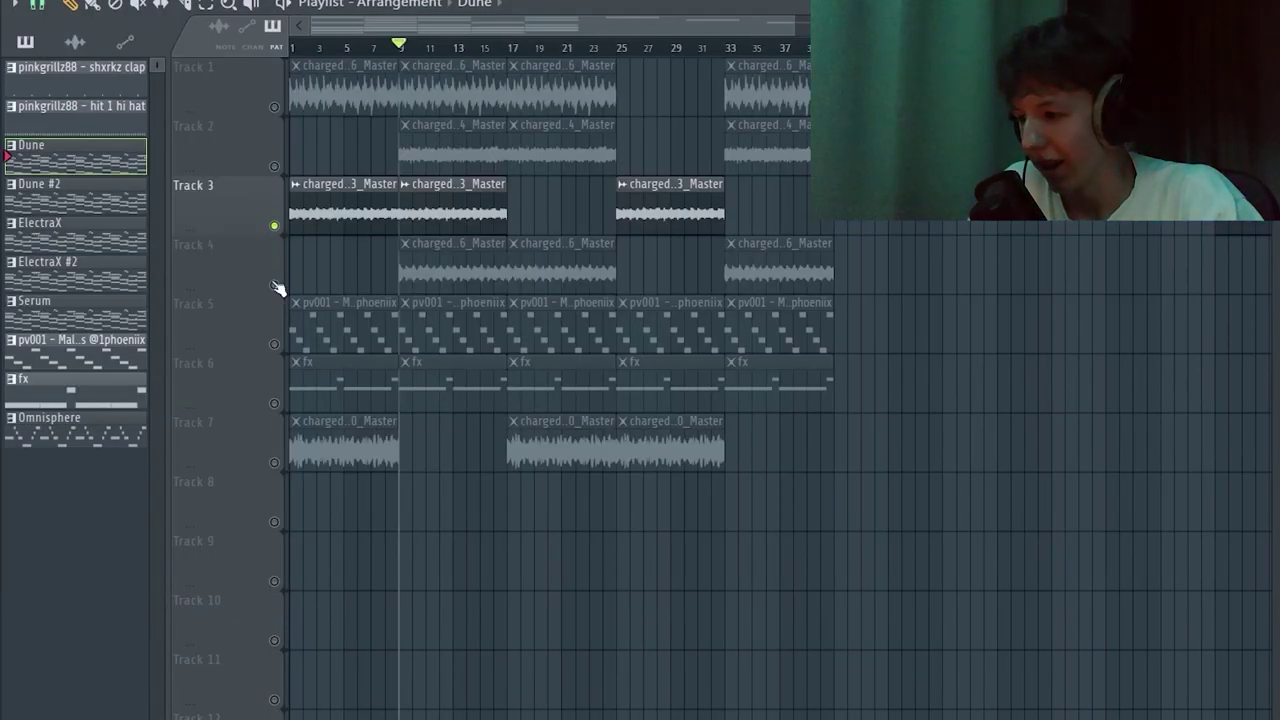
# Solo Track 4 and play its audio clip from bar 9.
pyautogui.click(277, 288)
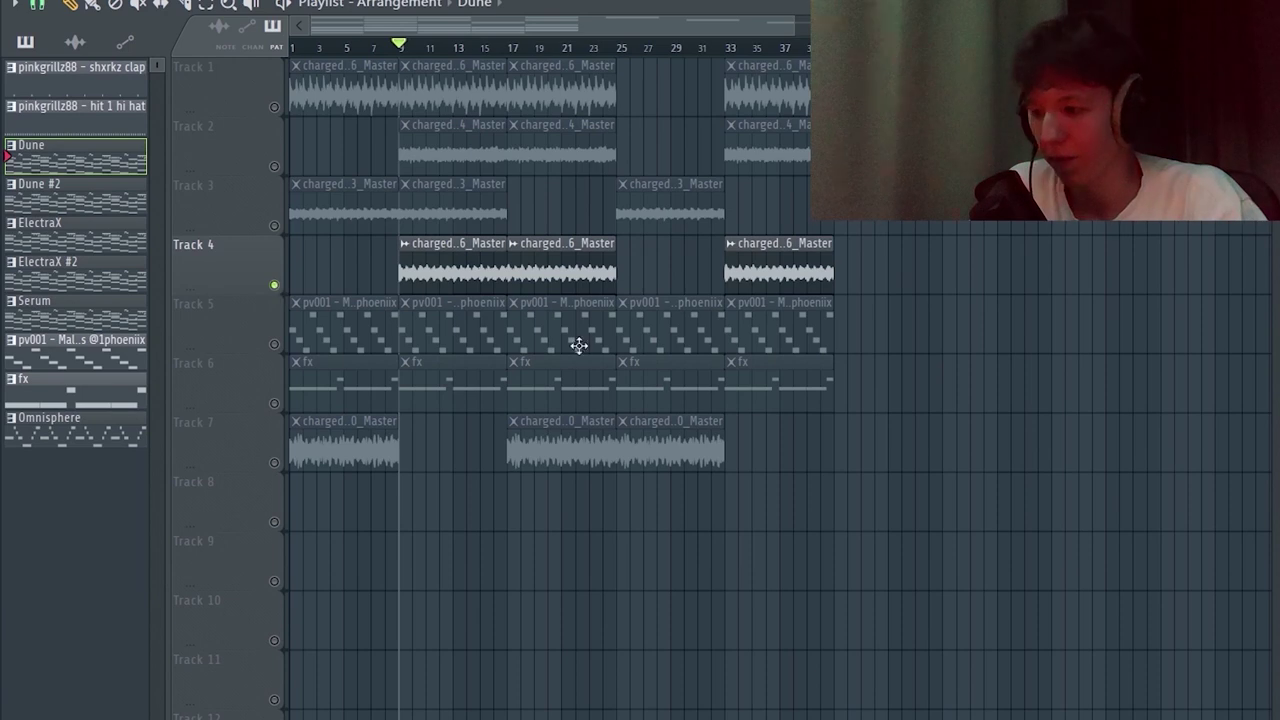
pyautogui.click(437, 274)
pyautogui.press('space')
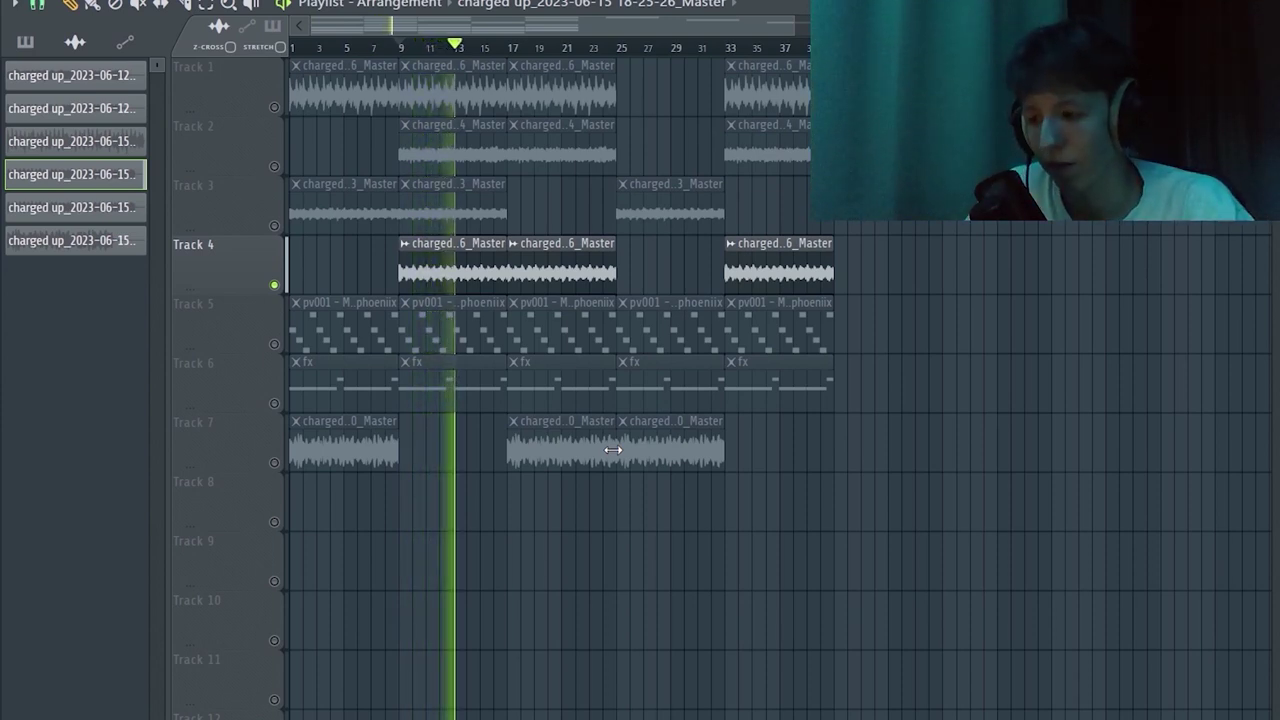
pyautogui.press('space')
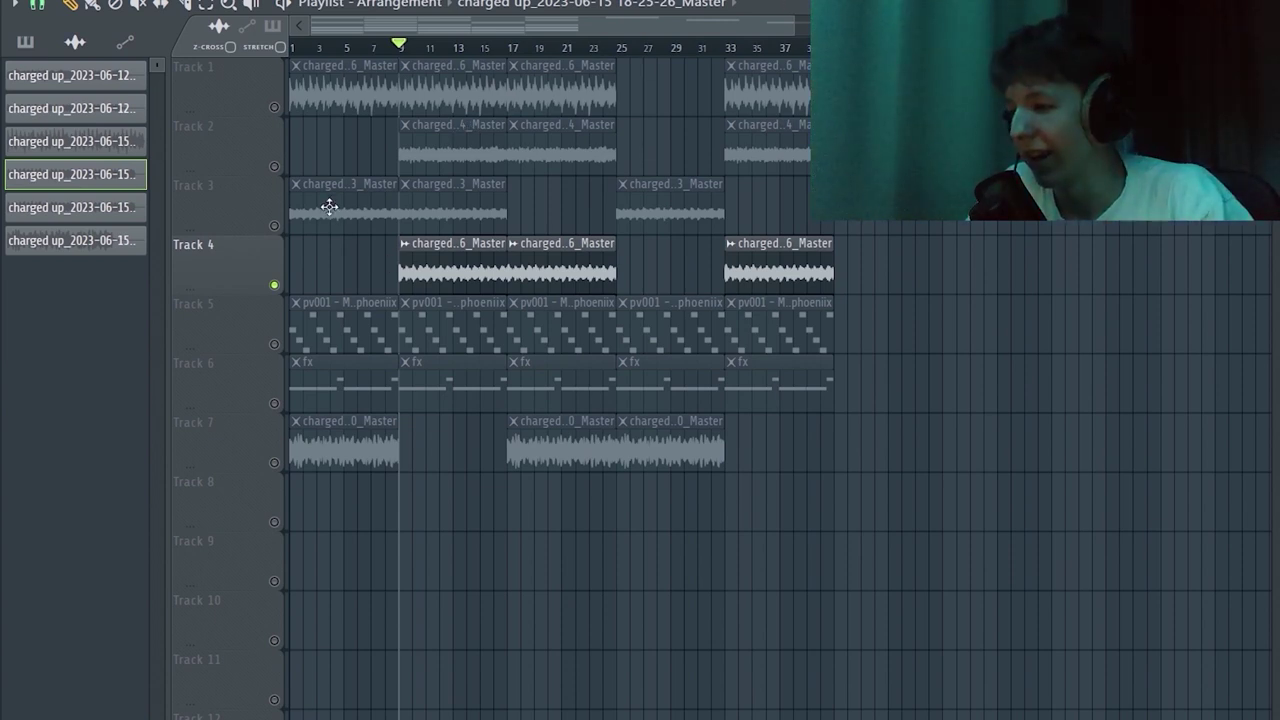
# Unmute Tracks 1, 2 and 3 alongside Track 4 and play the four layers together from bar 9.
pyautogui.click(276, 226)
pyautogui.click(274, 166)
pyautogui.click(274, 107)
pyautogui.press('space')
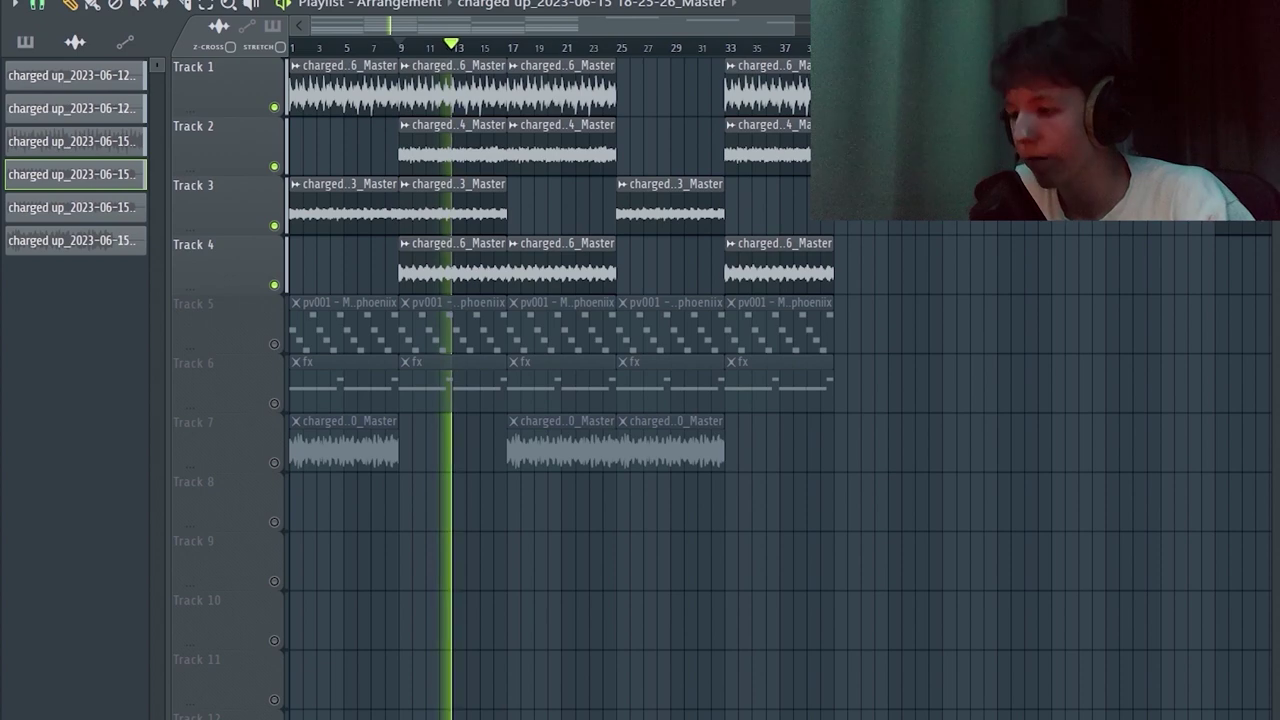
pyautogui.press('space')
# Solo Track 5, play its Malfoy Brass notes in the piano roll, and unmute Tracks 1 to 4 alongside it.
pyautogui.keyDown('ctrl'); pyautogui.click(275, 344); pyautogui.keyUp('ctrl')
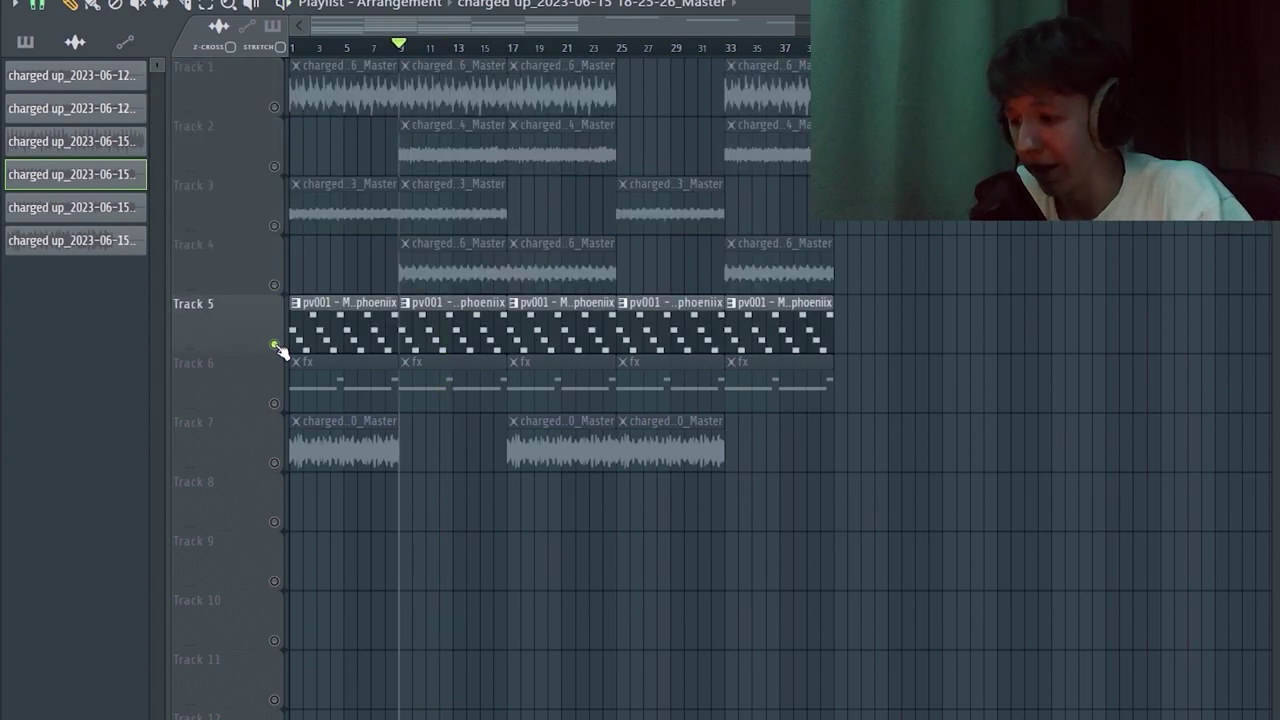
pyautogui.doubleClick(441, 342)
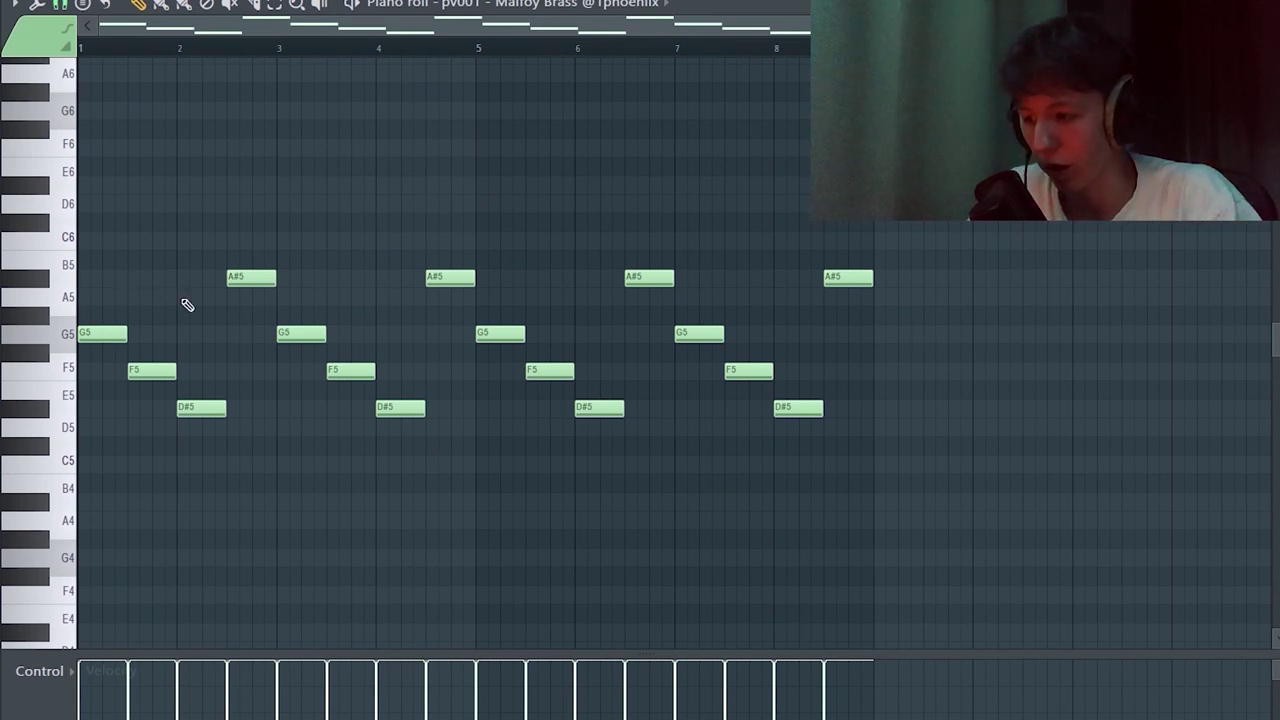
pyautogui.press('space')
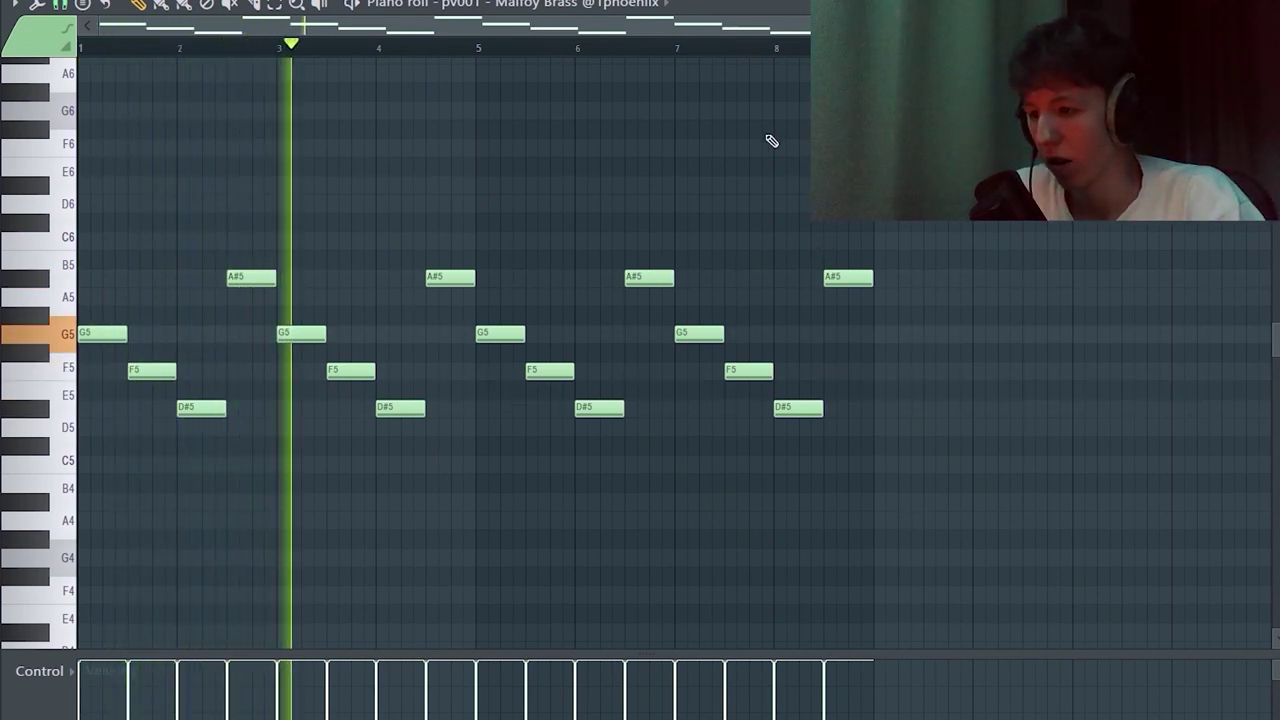
pyautogui.press('F7')
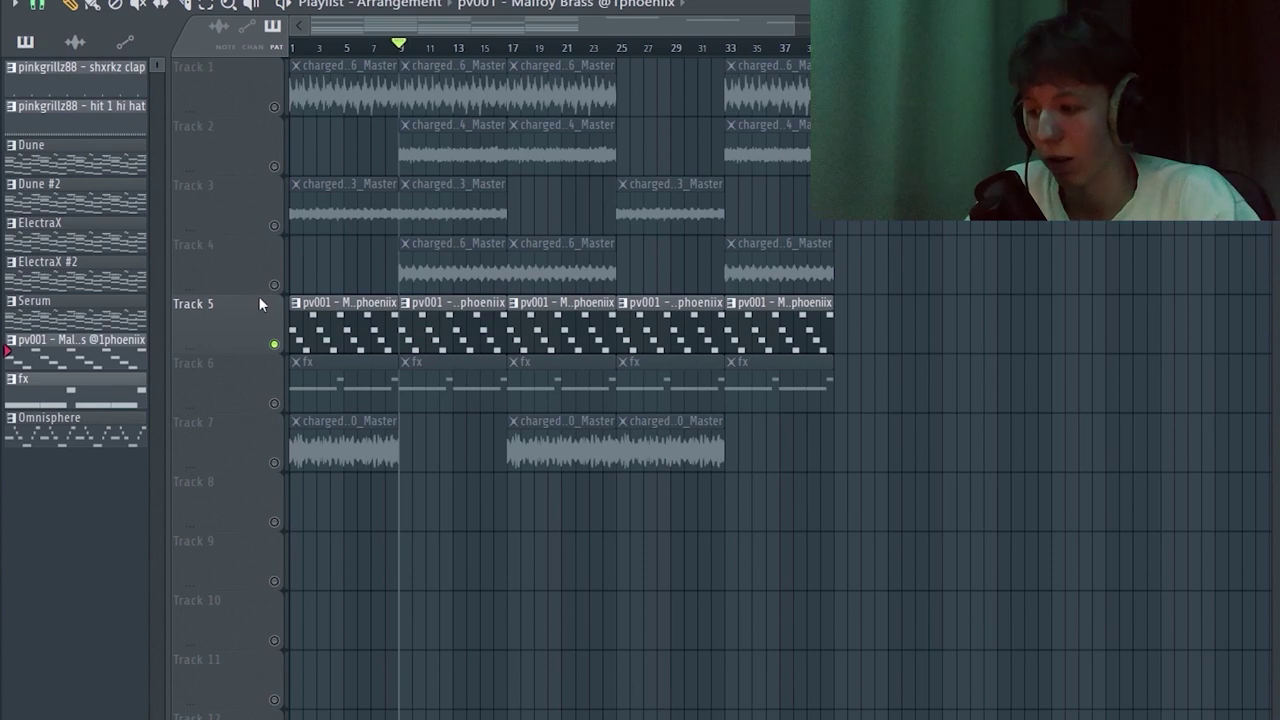
pyautogui.moveTo(274, 285); pyautogui.dragTo(274, 107)
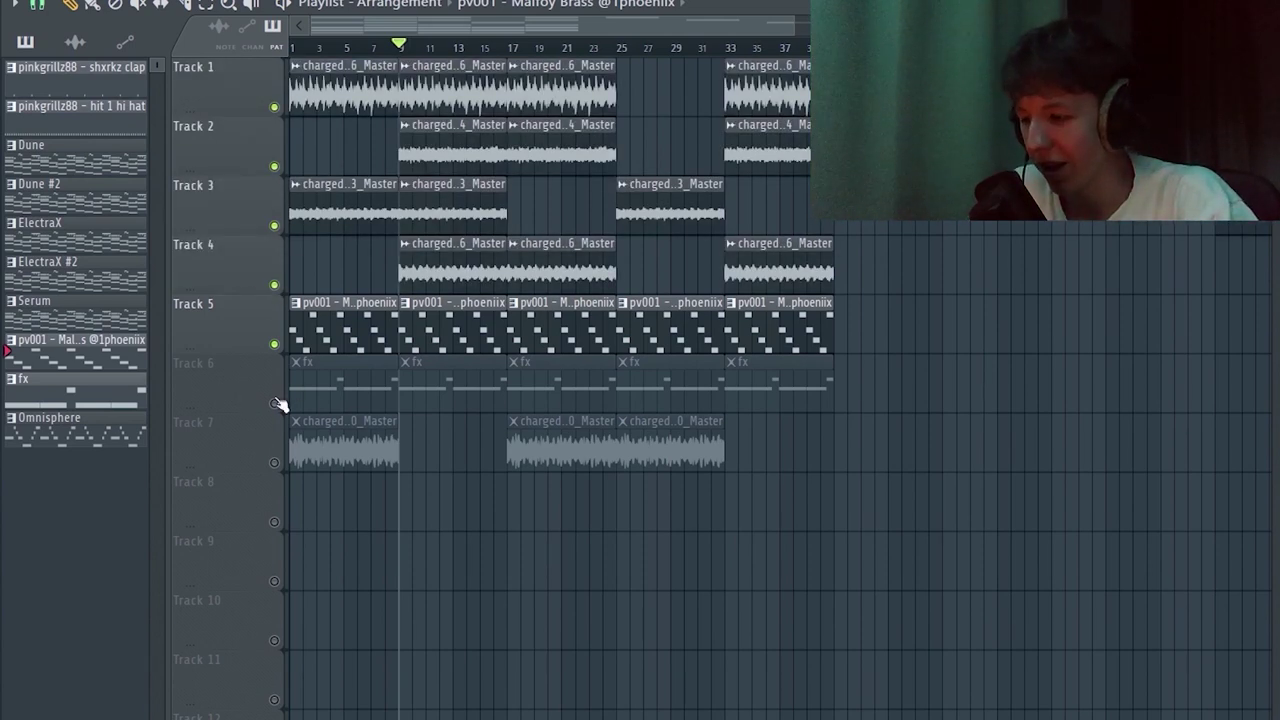
# Solo Track 6, play its fx pattern's notes in the piano roll, and return to the playlist.
pyautogui.click(275, 403)
pyautogui.rightClick(275, 403)
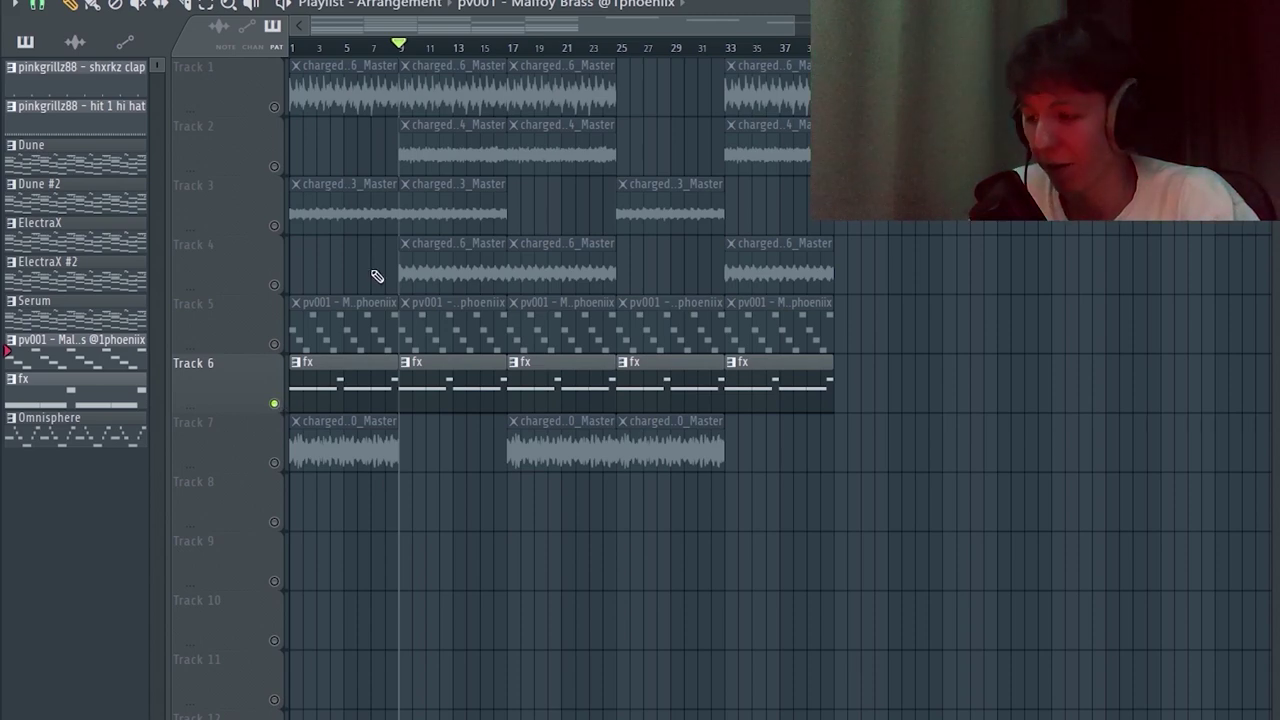
pyautogui.click(457, 392)
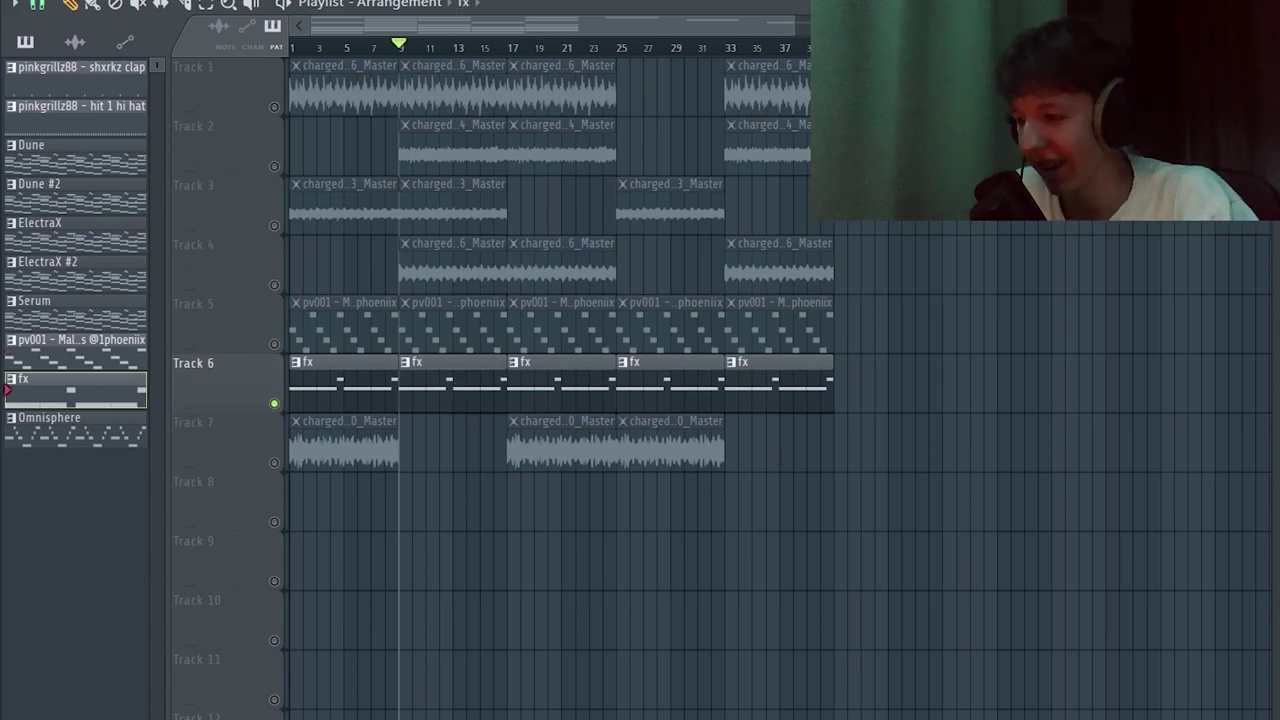
pyautogui.press('F6')
pyautogui.click(253, 374)
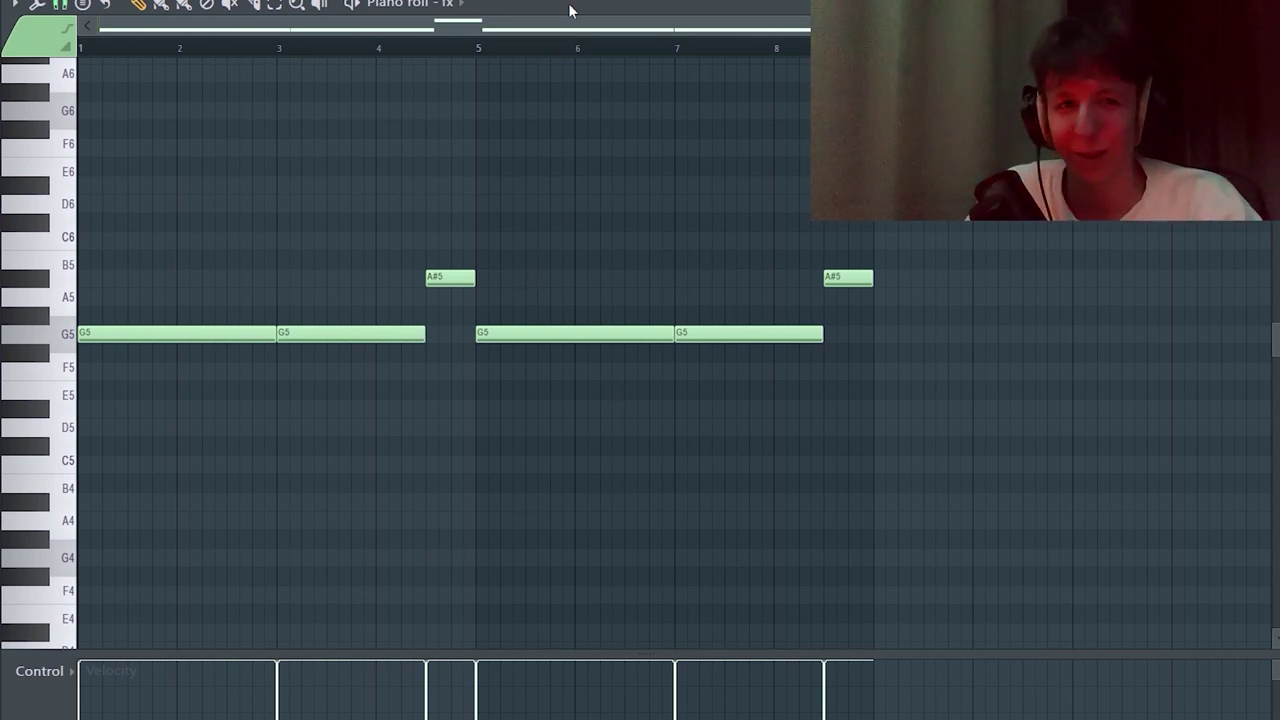
pyautogui.press('space')
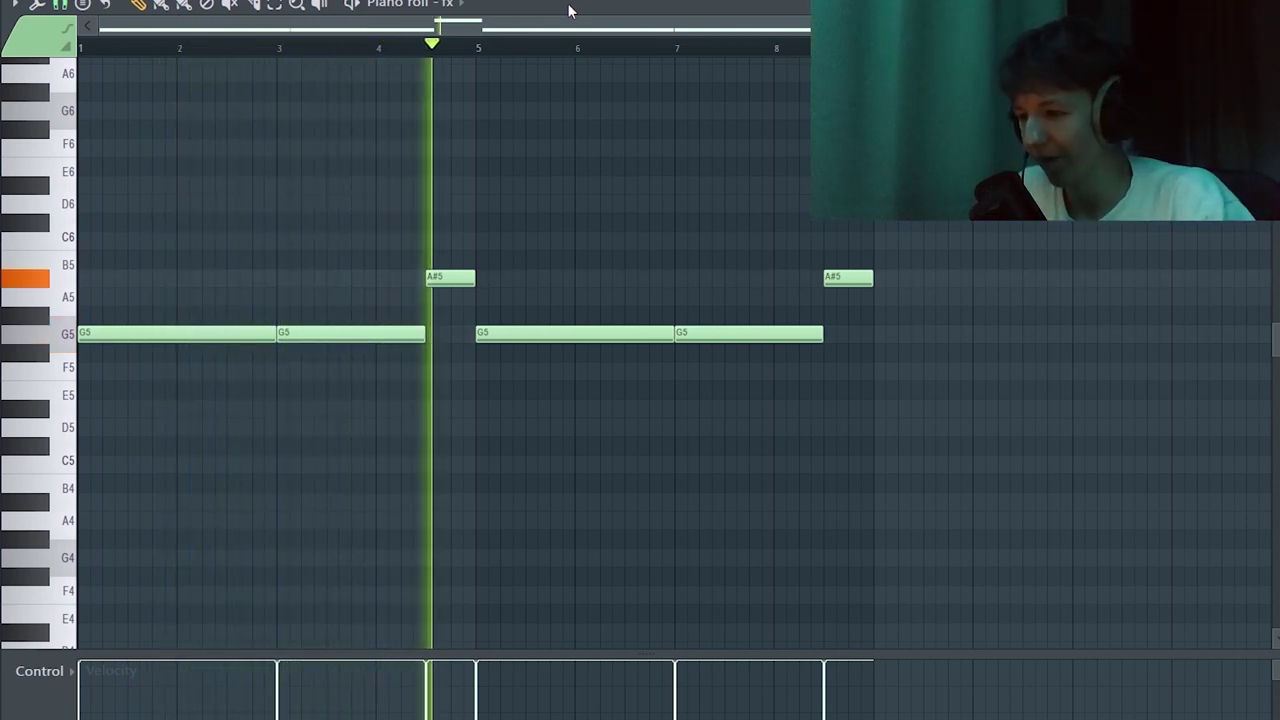
pyautogui.press('space')
pyautogui.press('F5')
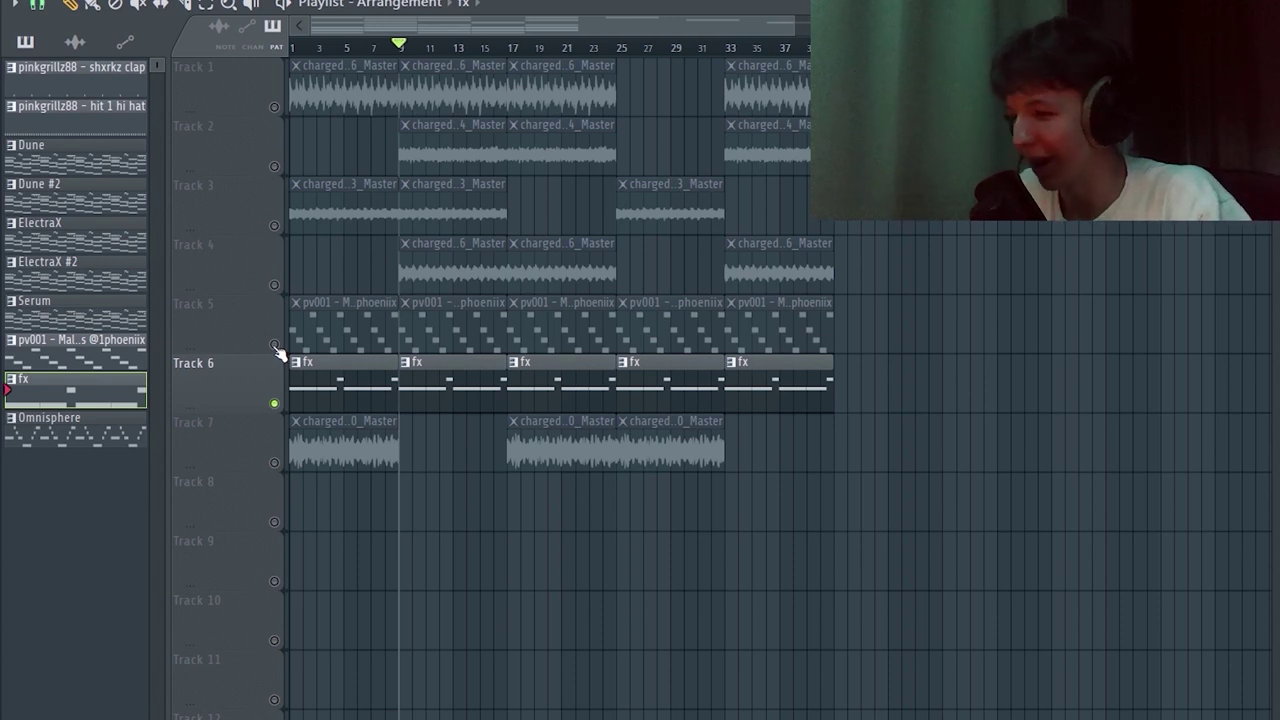
# Unmute Tracks 1 to 5 alongside Track 6 in the playlist.
pyautogui.click(275, 344)
pyautogui.click(275, 285)
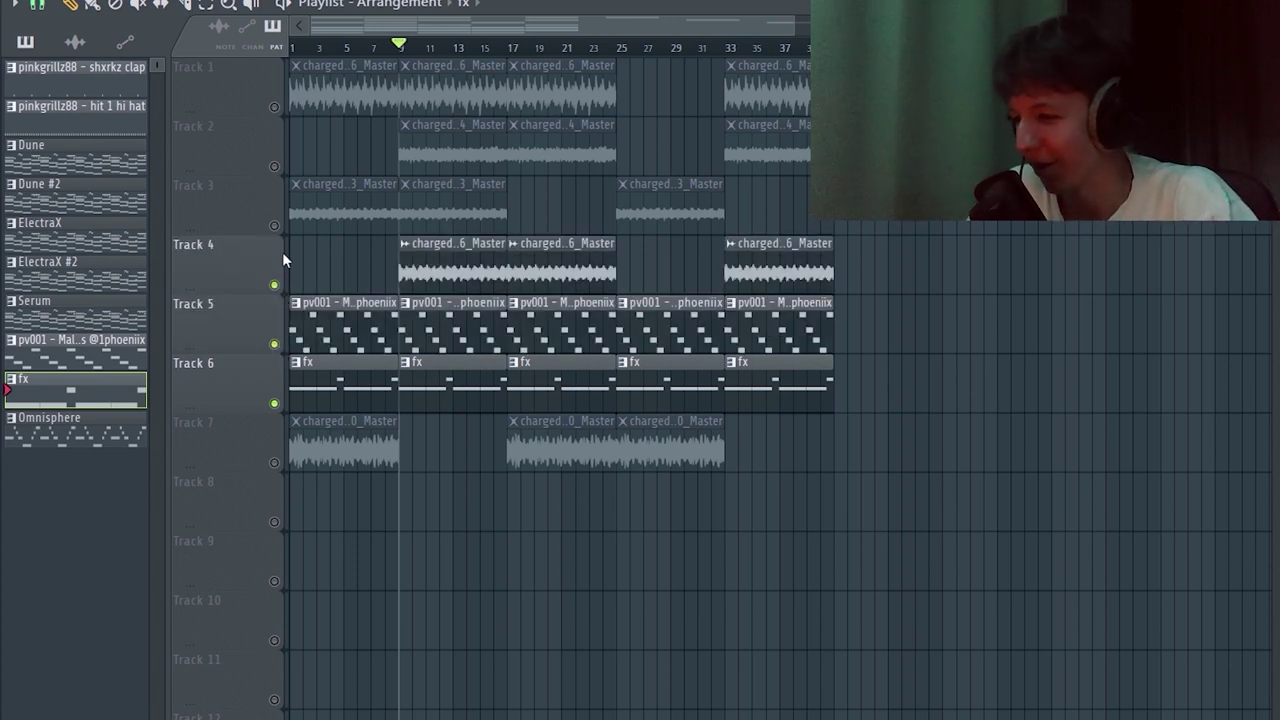
pyautogui.click(275, 225)
pyautogui.click(275, 166)
pyautogui.click(275, 107)
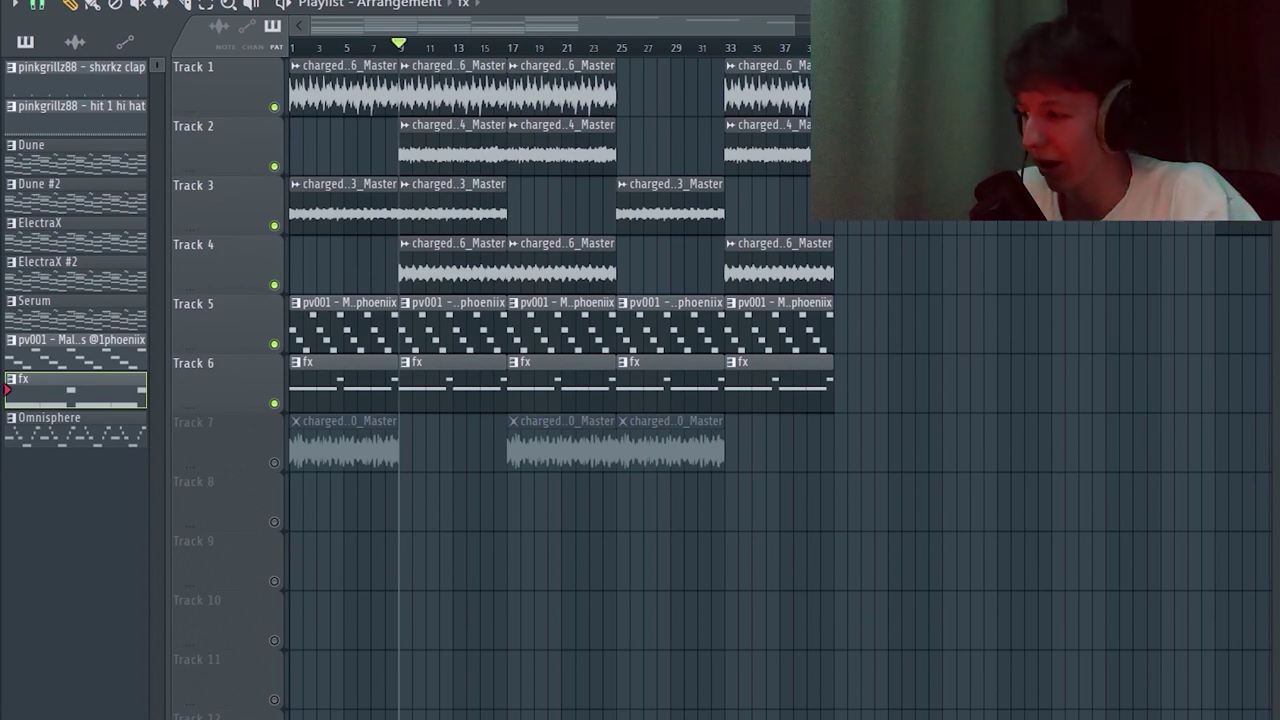
# Play the six unmuted layers together from bar 9 and return the playhead to bar 1.
pyautogui.press('space')
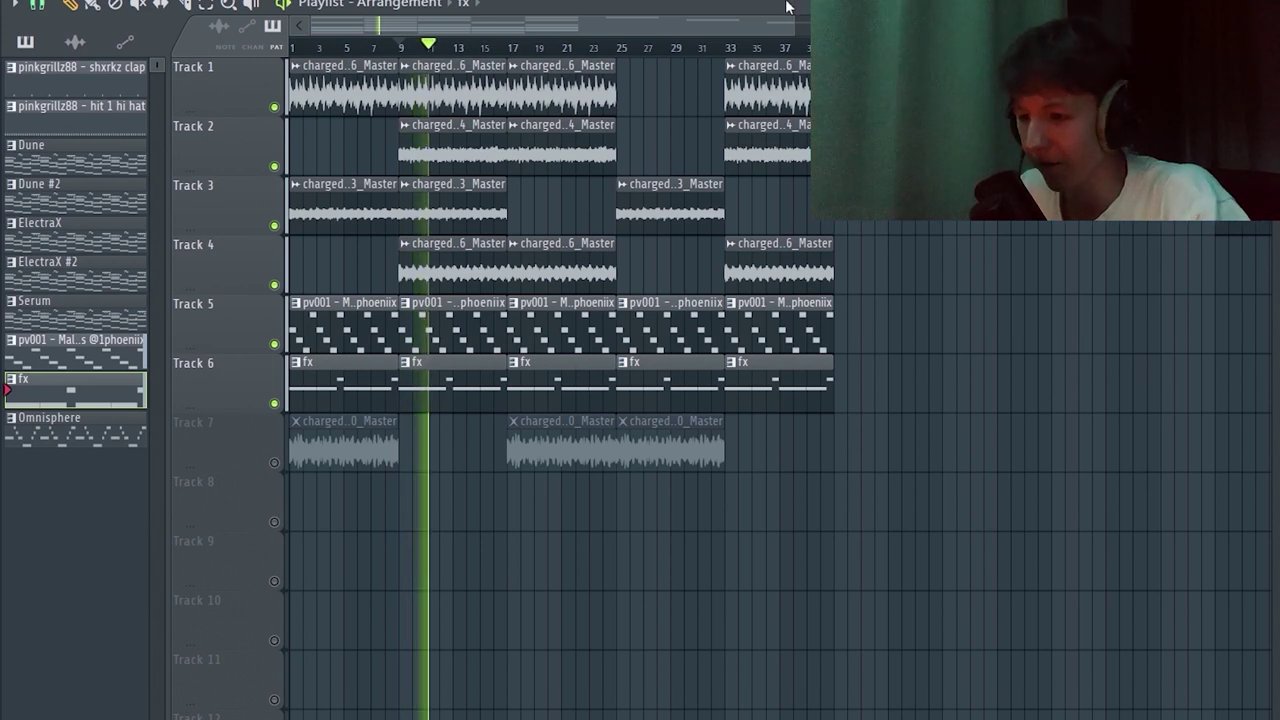
pyautogui.press('space')
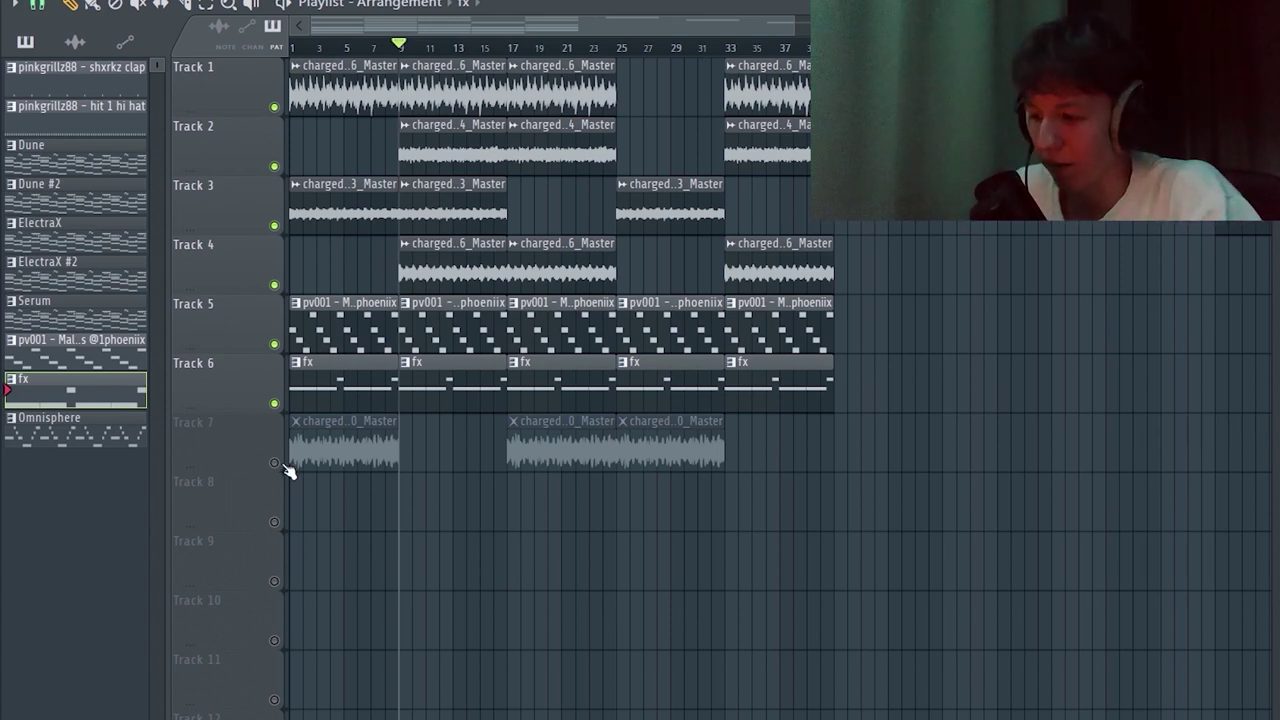
pyautogui.press('space')
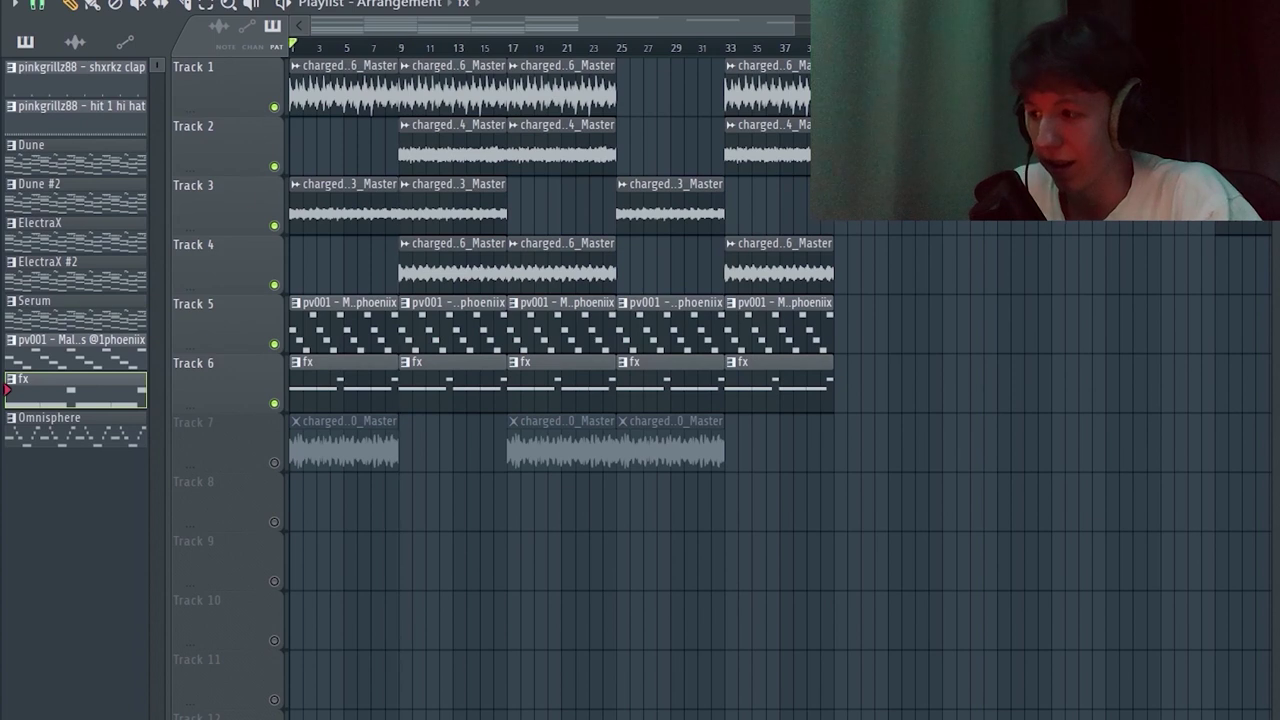
# Solo Track 7 and play it from bar 1, and unmute all tracks to play the seven layers together.
pyautogui.keyDown('ctrl'); pyautogui.click(275, 463); pyautogui.keyUp('ctrl')
pyautogui.press('space')
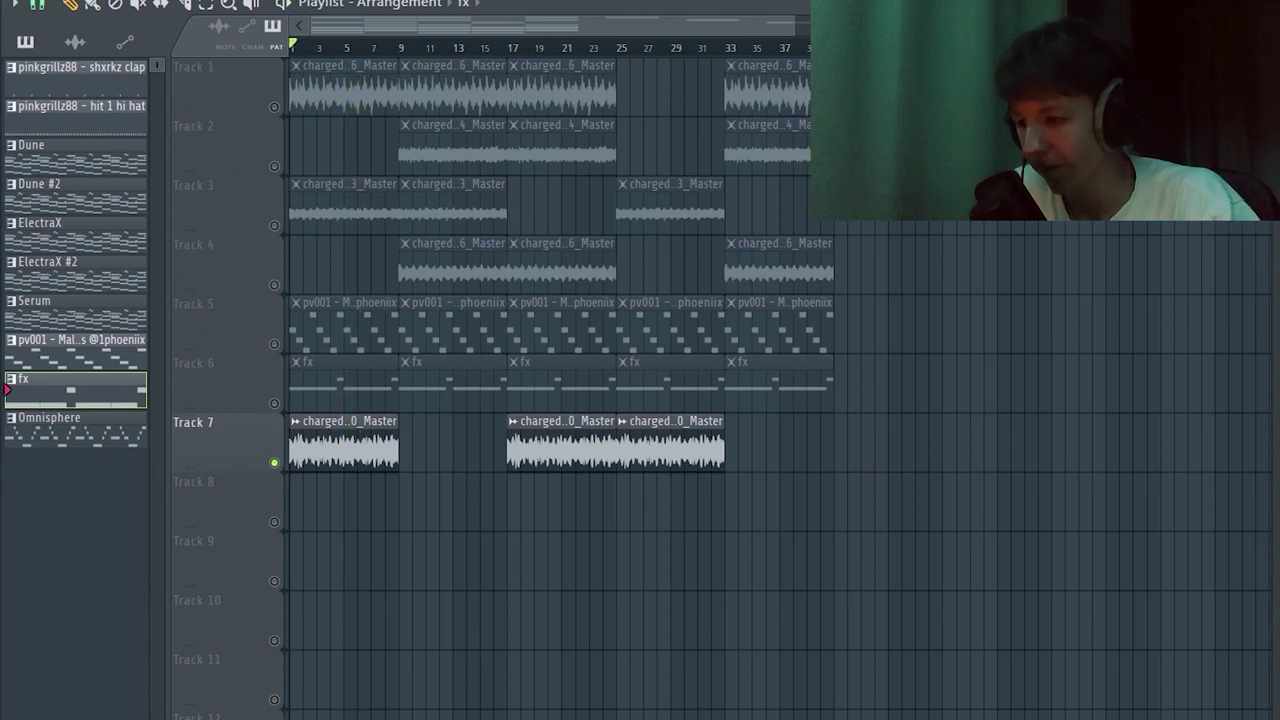
pyautogui.press('F6')
pyautogui.click(165, 402)
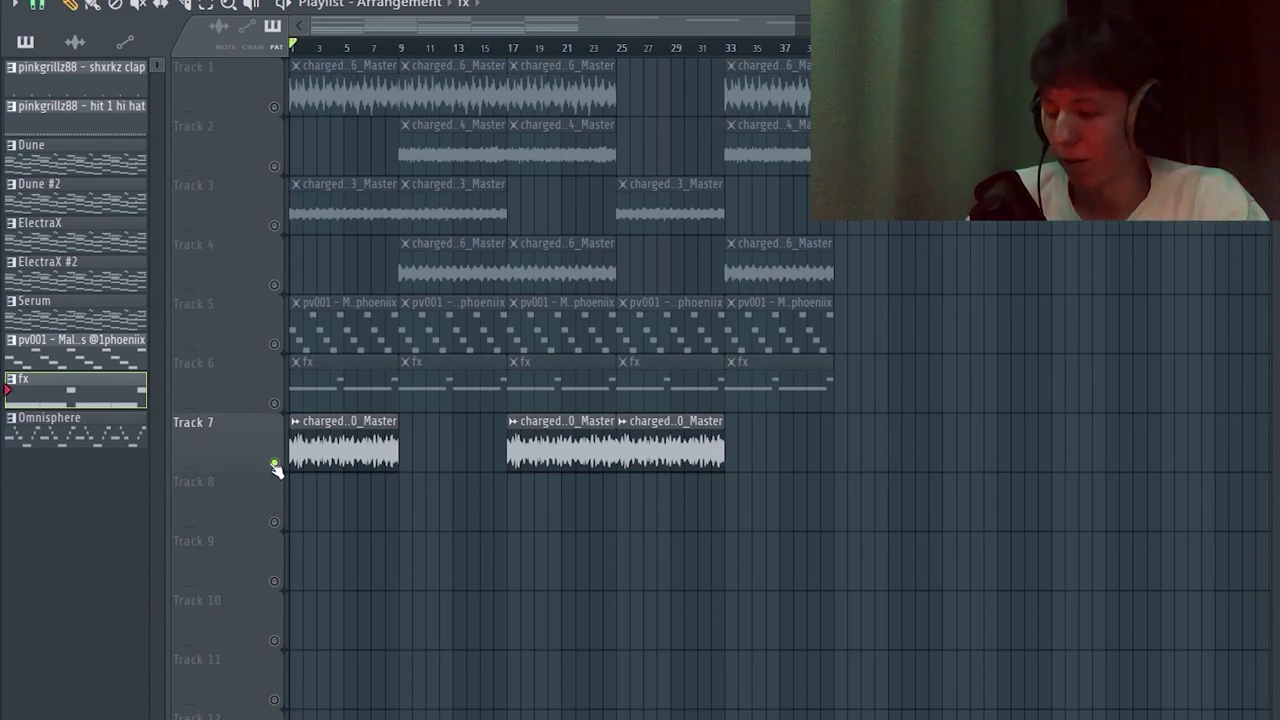
pyautogui.keyDown('ctrl'); pyautogui.click(274, 464); pyautogui.keyUp('ctrl')
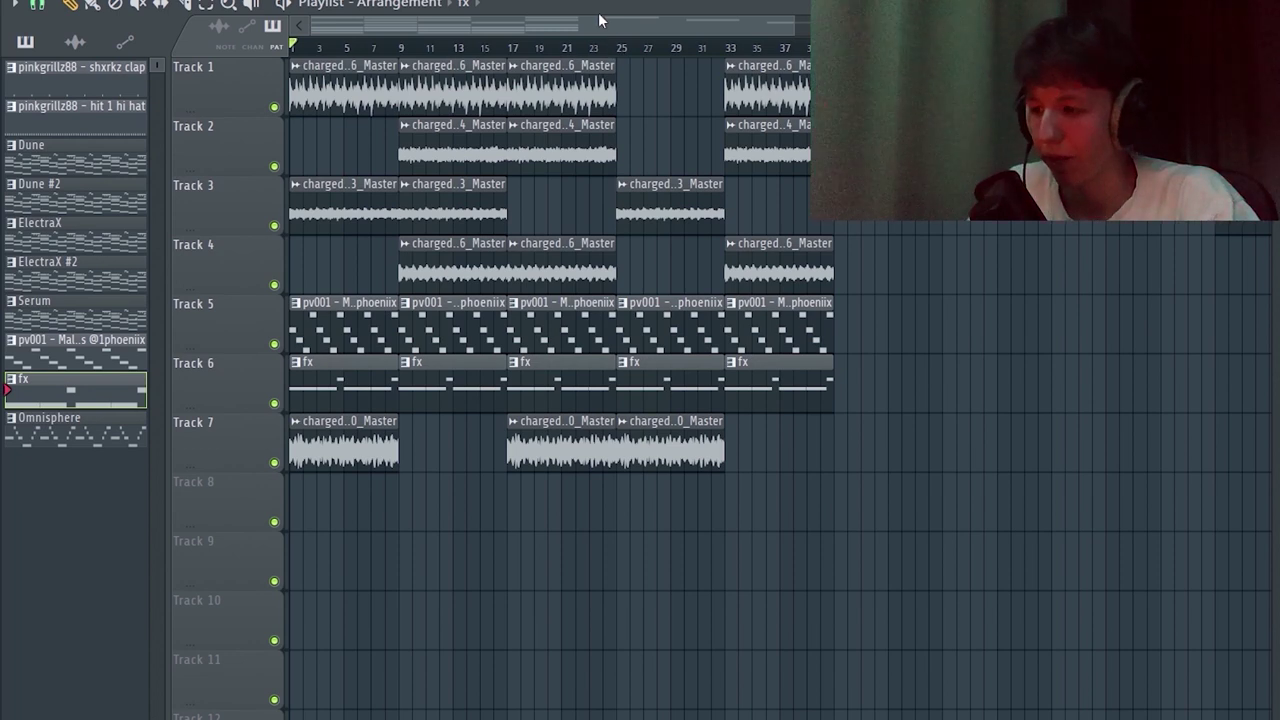
pyautogui.press('space')
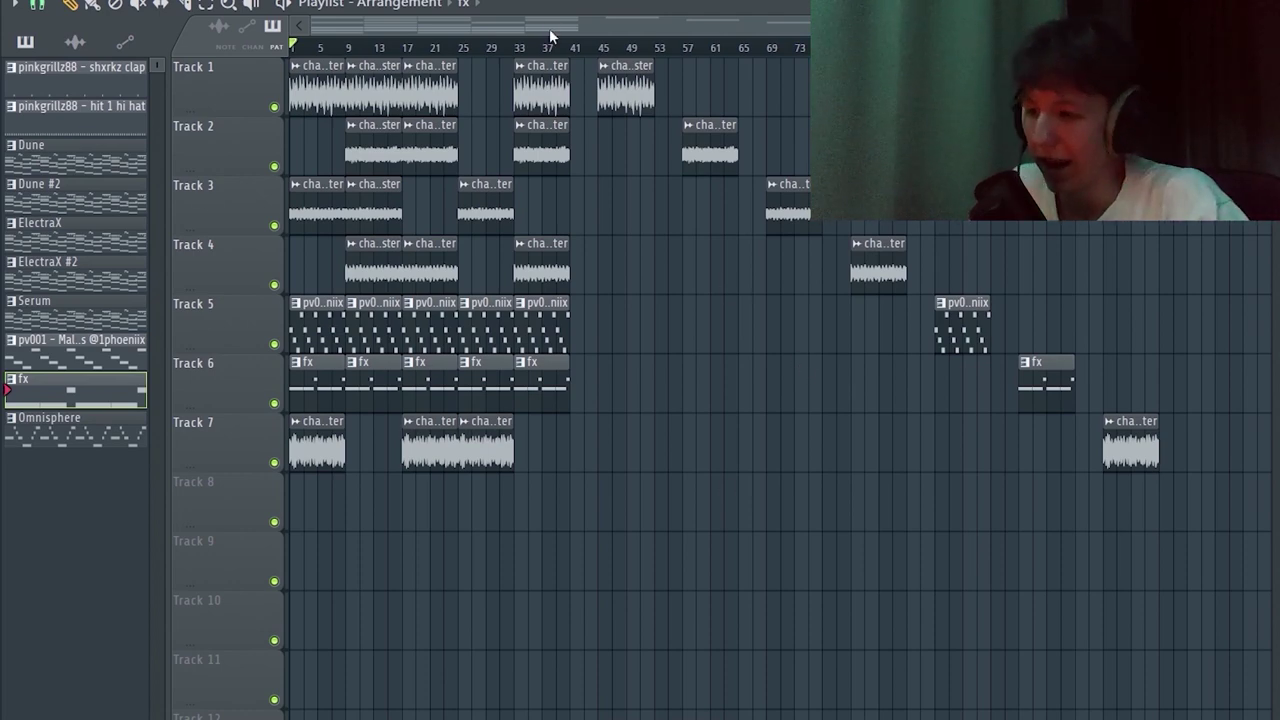
# Highlight the opening section's clips in bars 1 to 8 across all tracks, and clear the selection.
pyautogui.moveTo(1192, 80); pyautogui.dragTo(60, 610)
pyautogui.hotkey('ctrl', 'd')
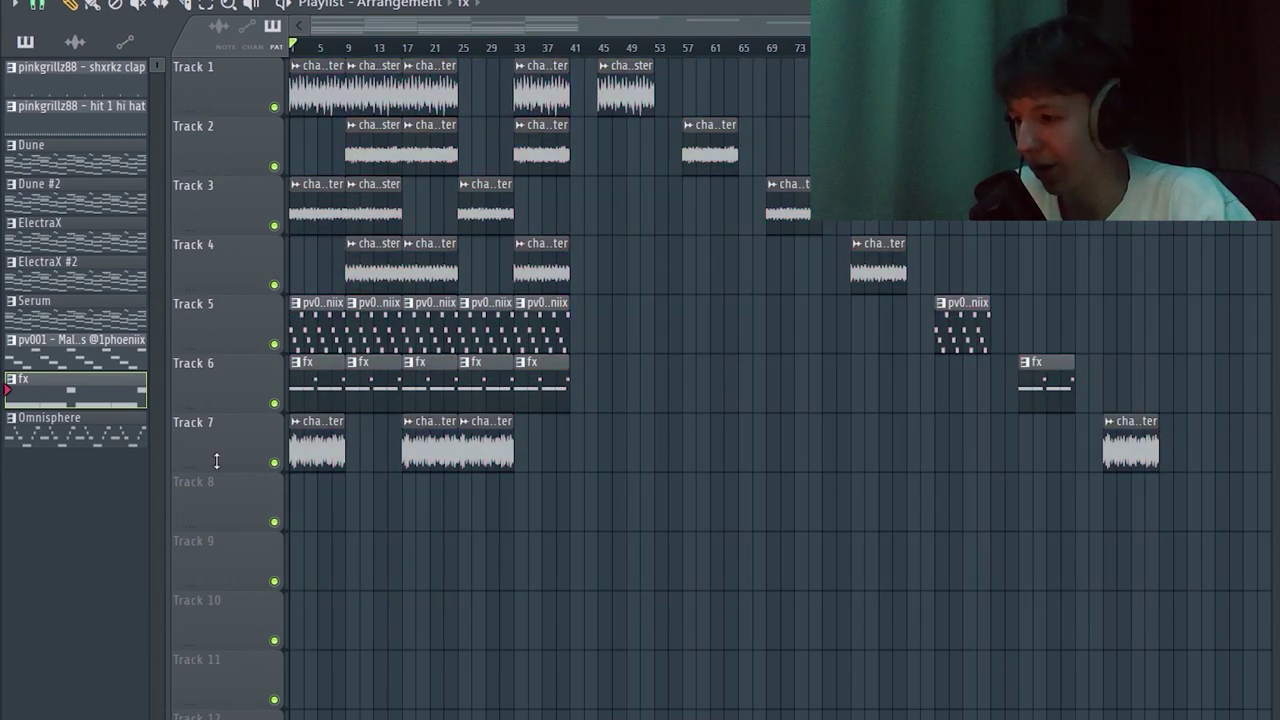
pyautogui.press('pageup')
pyautogui.press('pageup')
pyautogui.moveTo(430, 588); pyautogui.dragTo(290, 58)
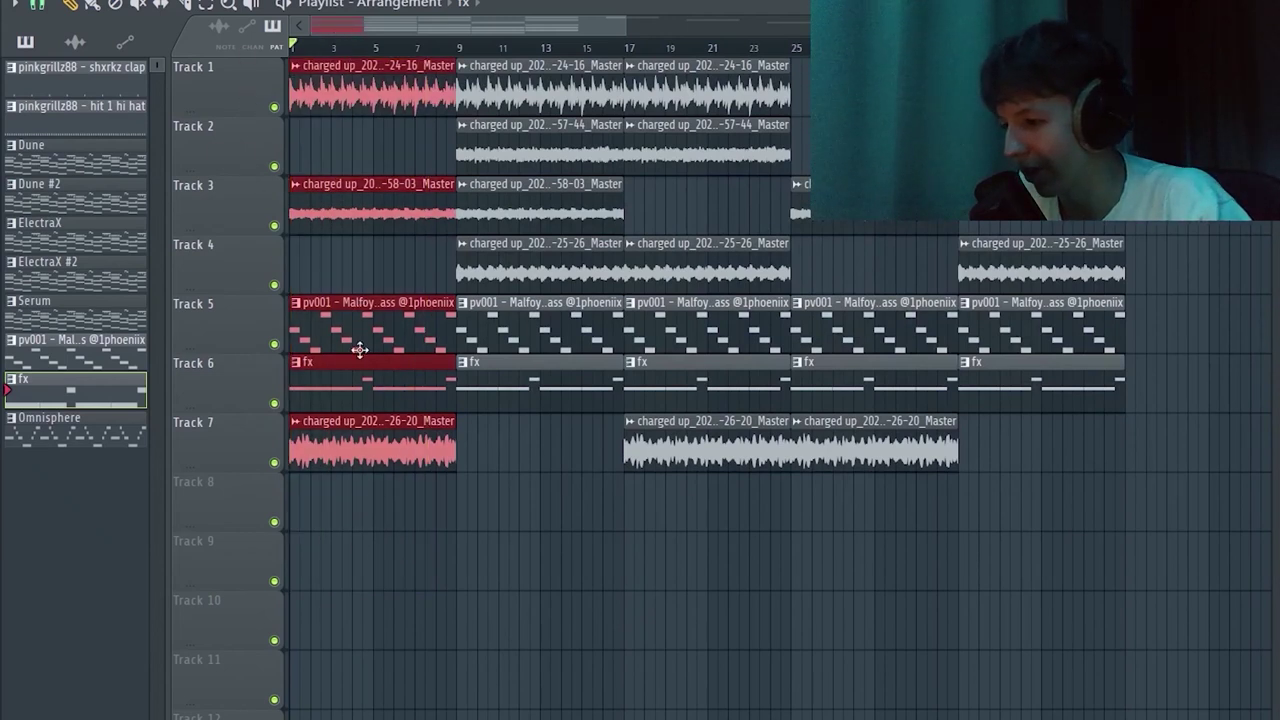
pyautogui.click(386, 594)
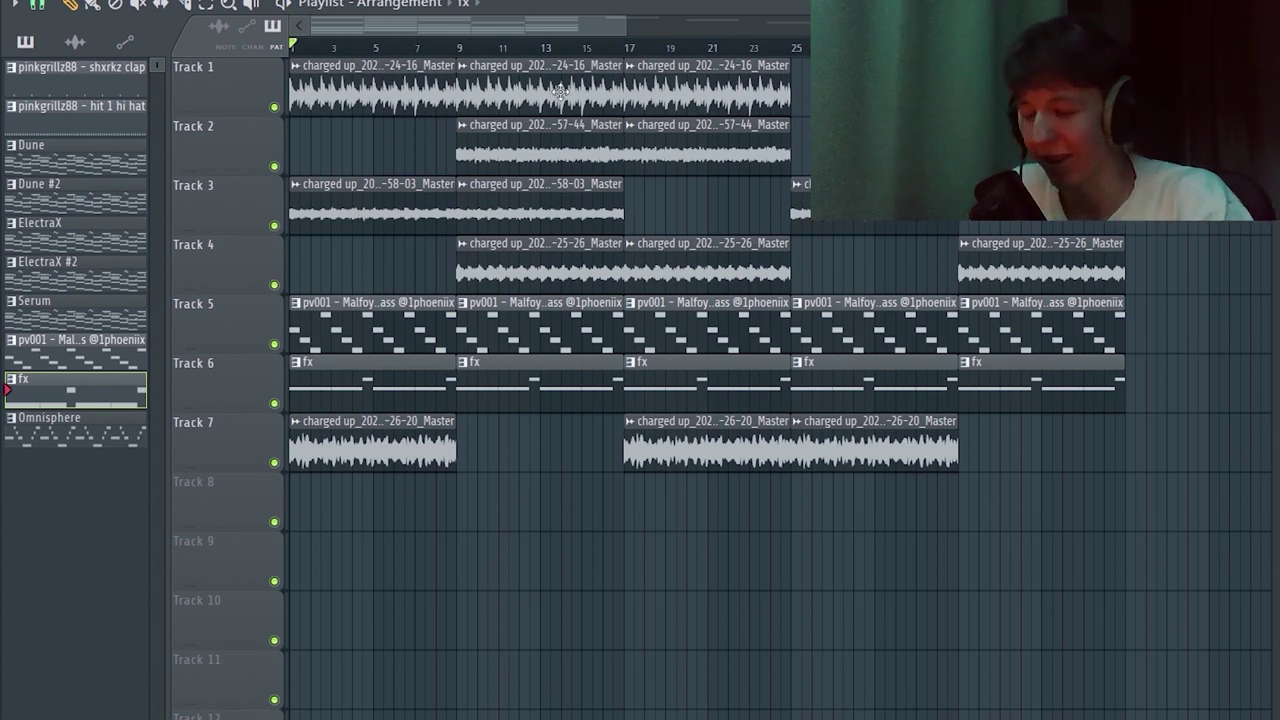
# Highlight the clips in bars 9 to 24 across all tracks, and separately the section in bars 17 to 24.
pyautogui.moveTo(737, 528); pyautogui.dragTo(535, 56)
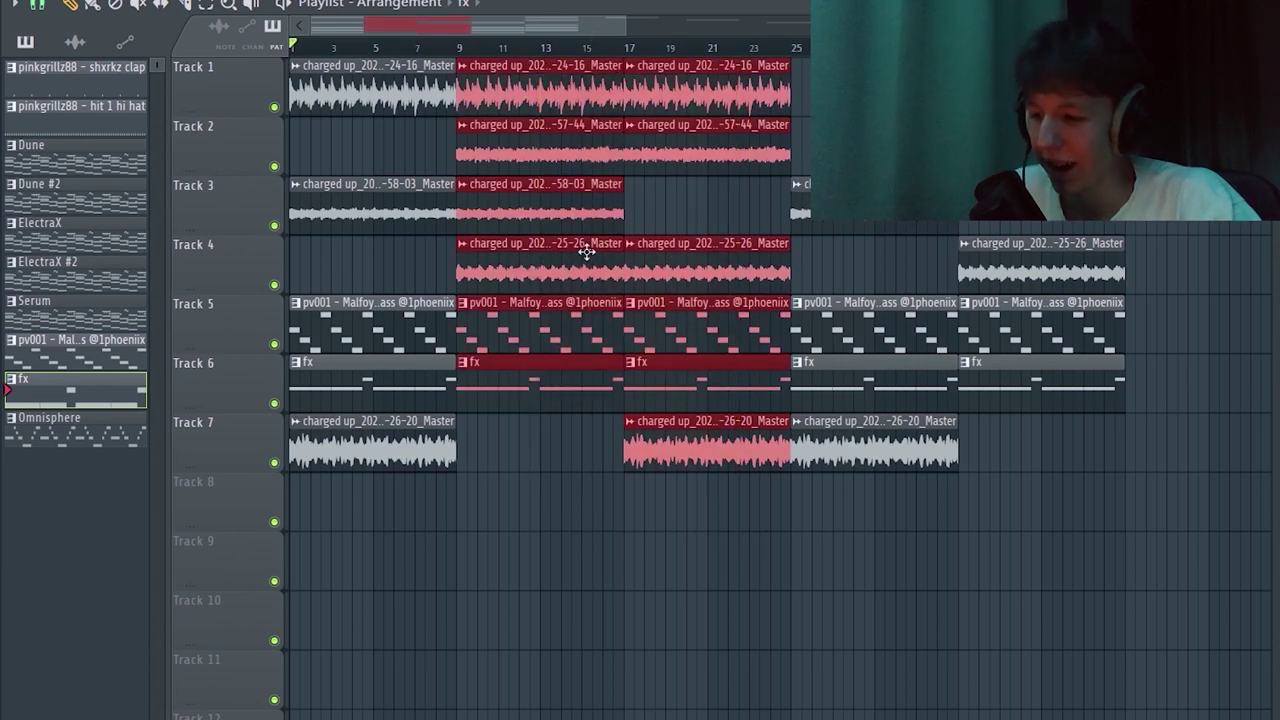
pyautogui.moveTo(520, 477); pyautogui.dragTo(520, 75)
pyautogui.moveTo(726, 586); pyautogui.dragTo(682, 64)
pyautogui.moveTo(700, 512); pyautogui.dragTo(697, 446)
pyautogui.keyDown('ctrl'); pyautogui.click(674, 563); pyautogui.keyUp('ctrl')
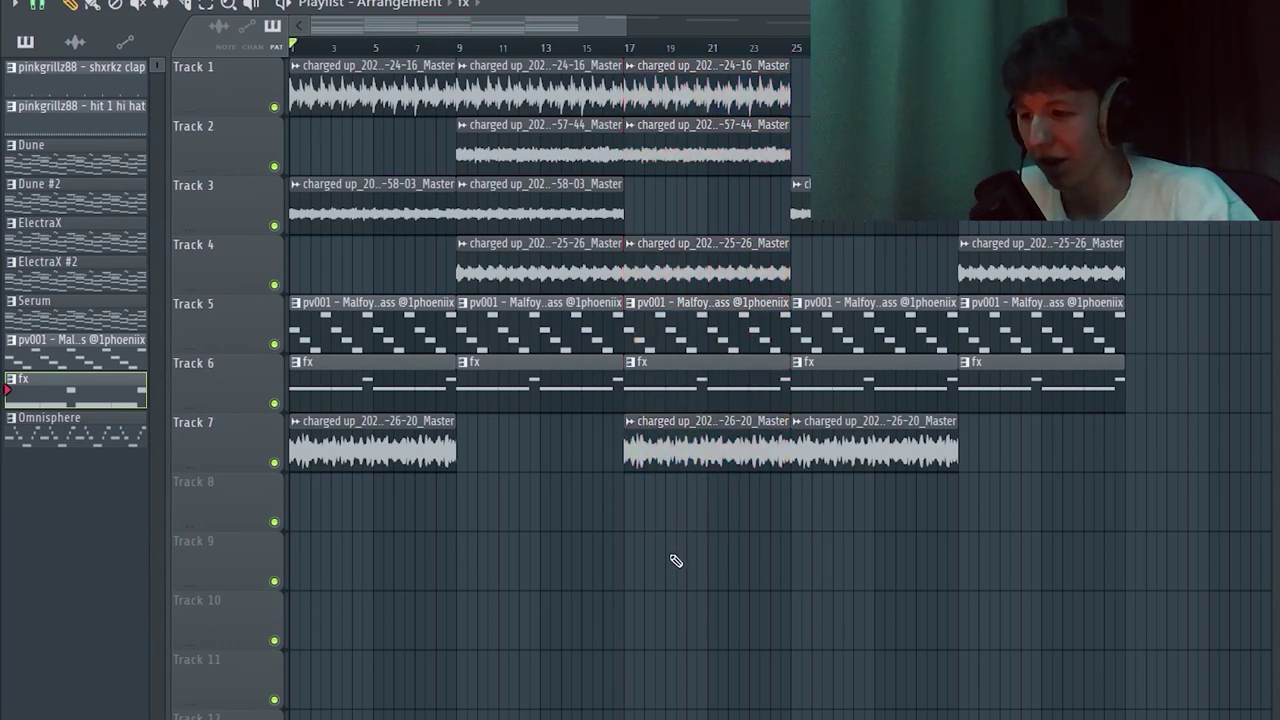
pyautogui.scroll(-3, 748, 709)
pyautogui.moveTo(540, 530); pyautogui.dragTo(540, 60)
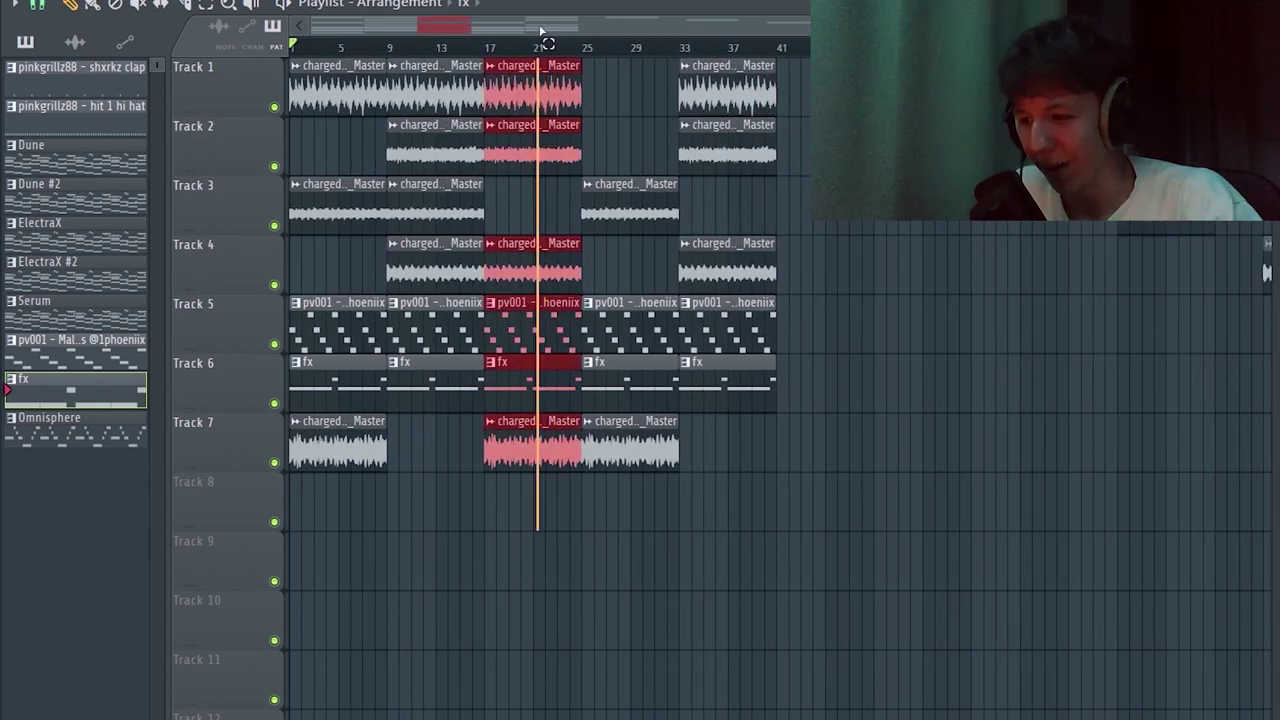
pyautogui.keyDown('ctrl'); pyautogui.click(601, 587); pyautogui.keyUp('ctrl')
pyautogui.moveTo(534, 530); pyautogui.dragTo(517, 14)
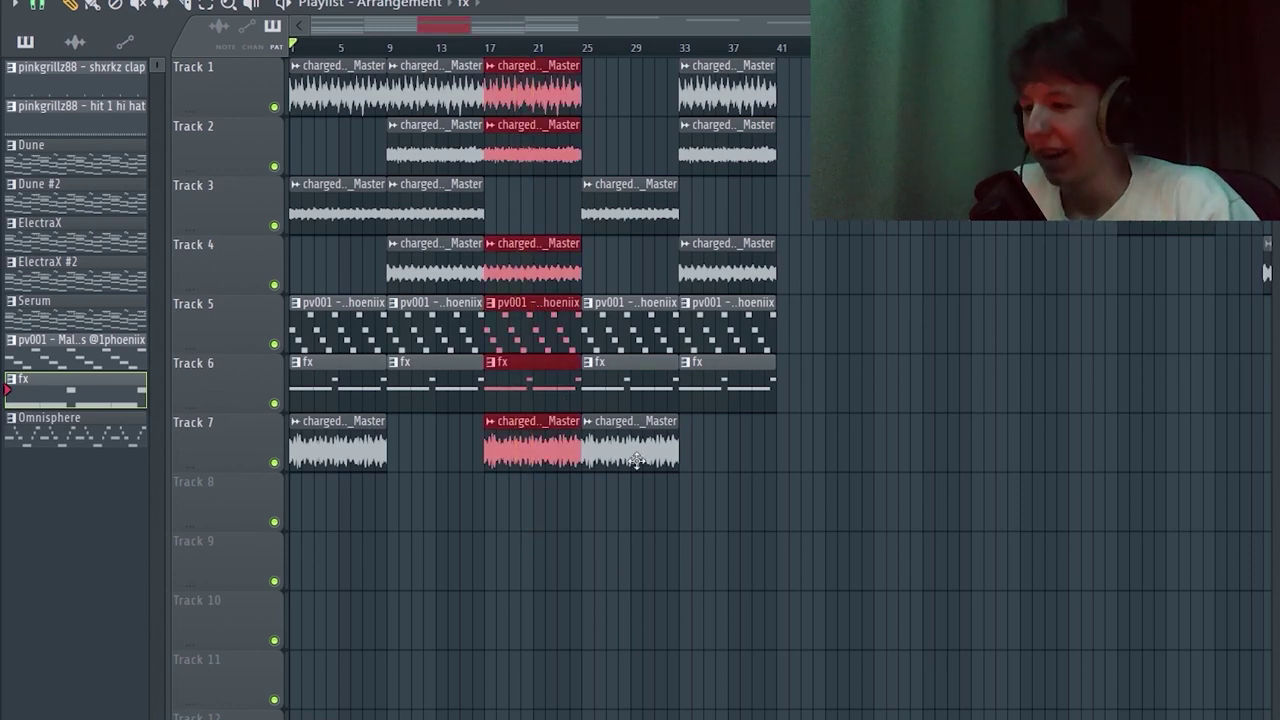
# Highlight the clips in bars 25 to 40, narrow the selection to bars 25 to 32, and clear it.
pyautogui.scroll(2, 708, 557)
pyautogui.moveTo(813, 546); pyautogui.dragTo(560, 30)
pyautogui.moveTo(817, 588); pyautogui.dragTo(590, 50)
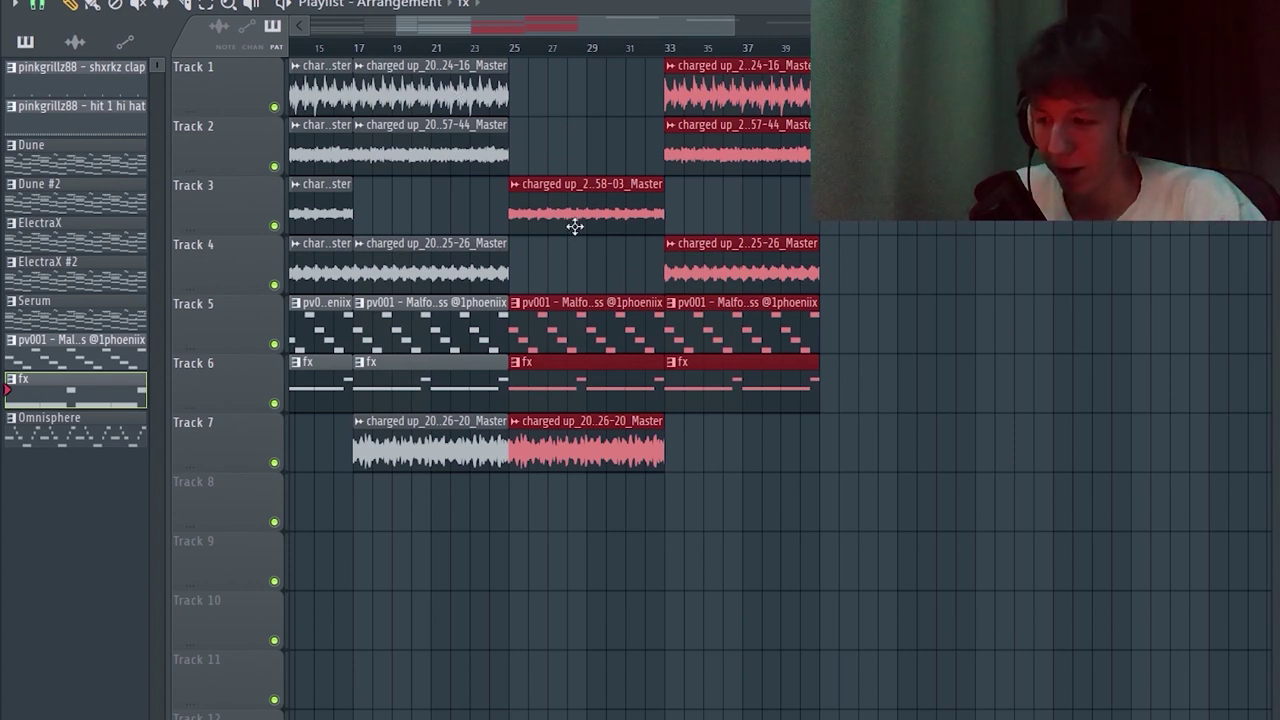
pyautogui.moveTo(546, 128); pyautogui.dragTo(562, 495)
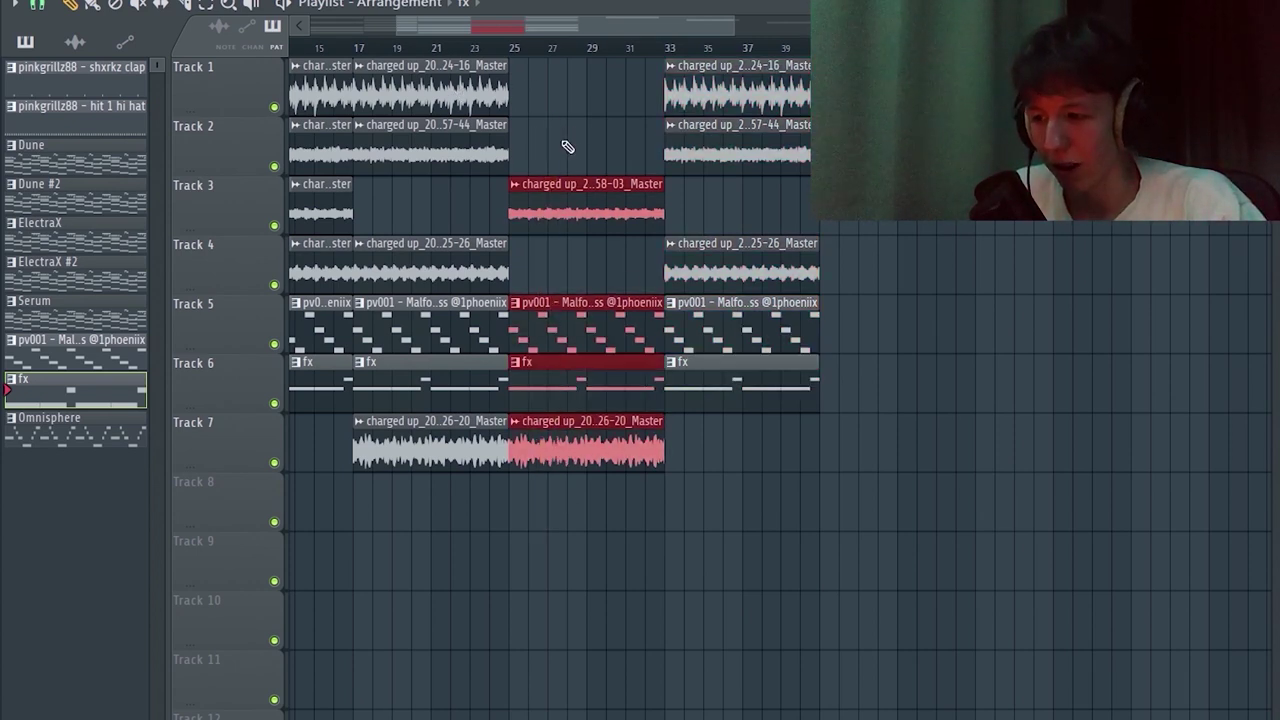
pyautogui.click(524, 98)
# Play the arrangement from bar 25, and again from bar 23 to hear the transition into that section.
pyautogui.click(510, 47)
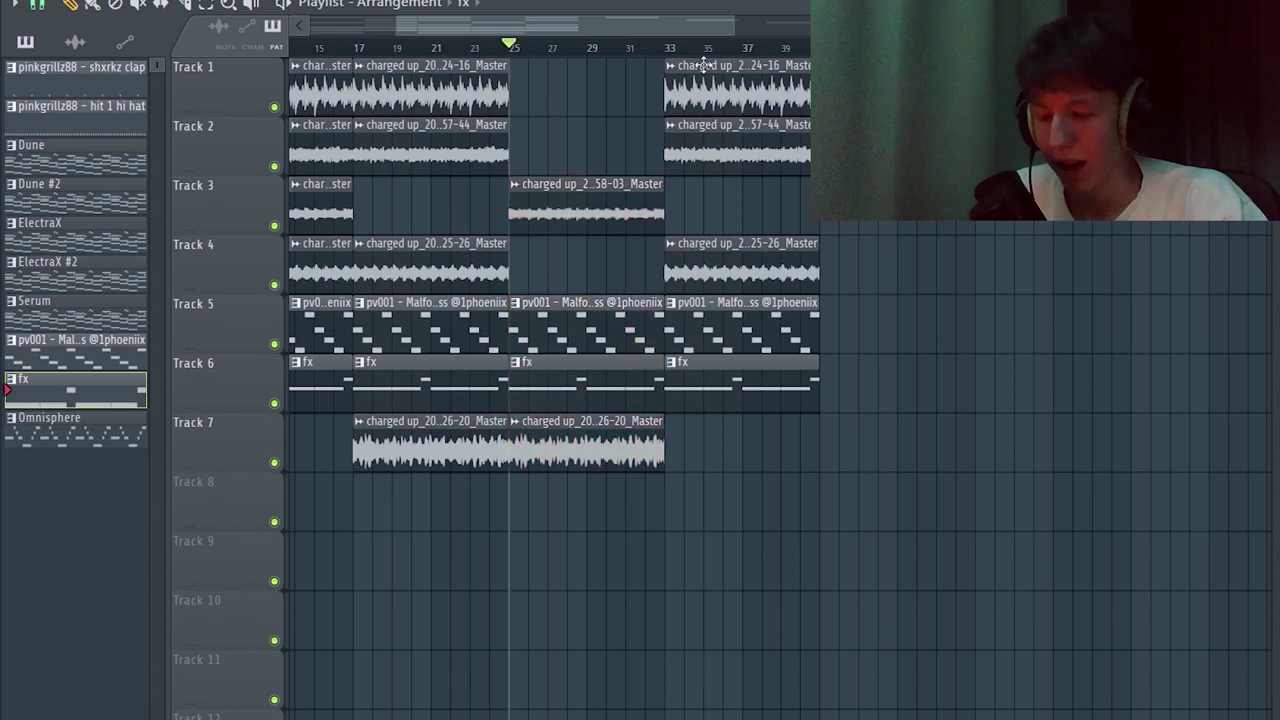
pyautogui.press('space')
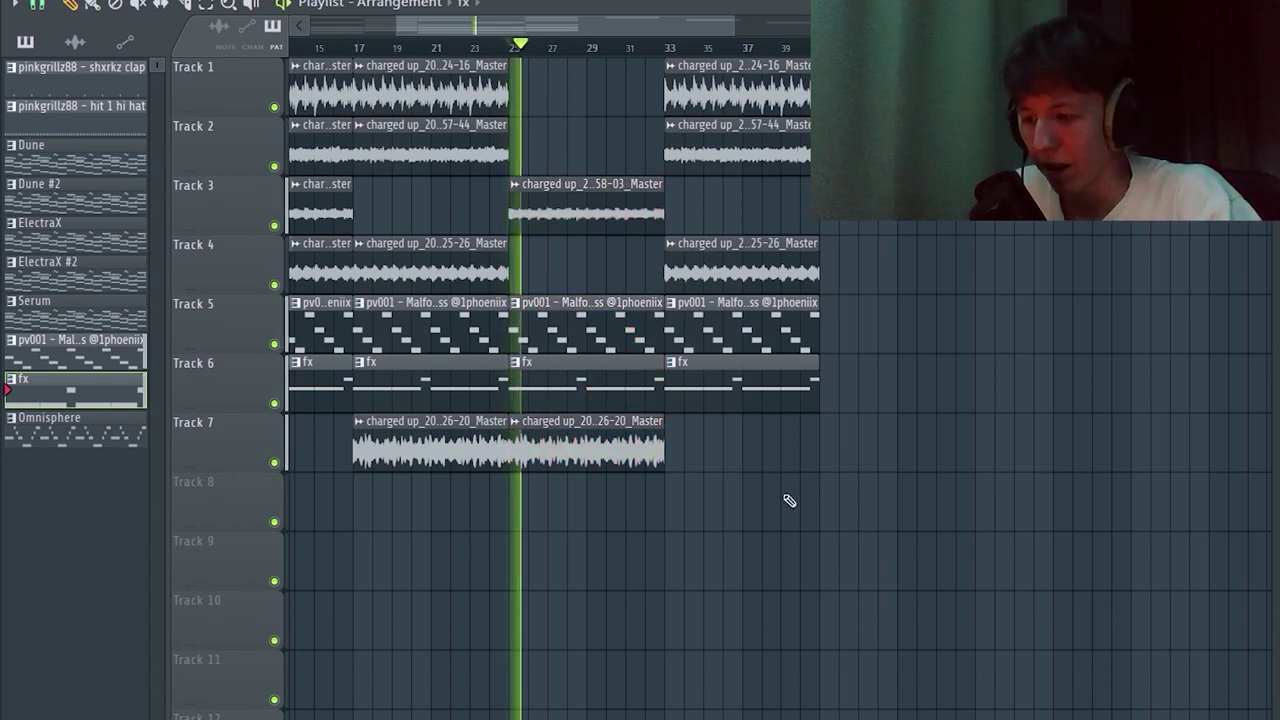
pyautogui.press('space')
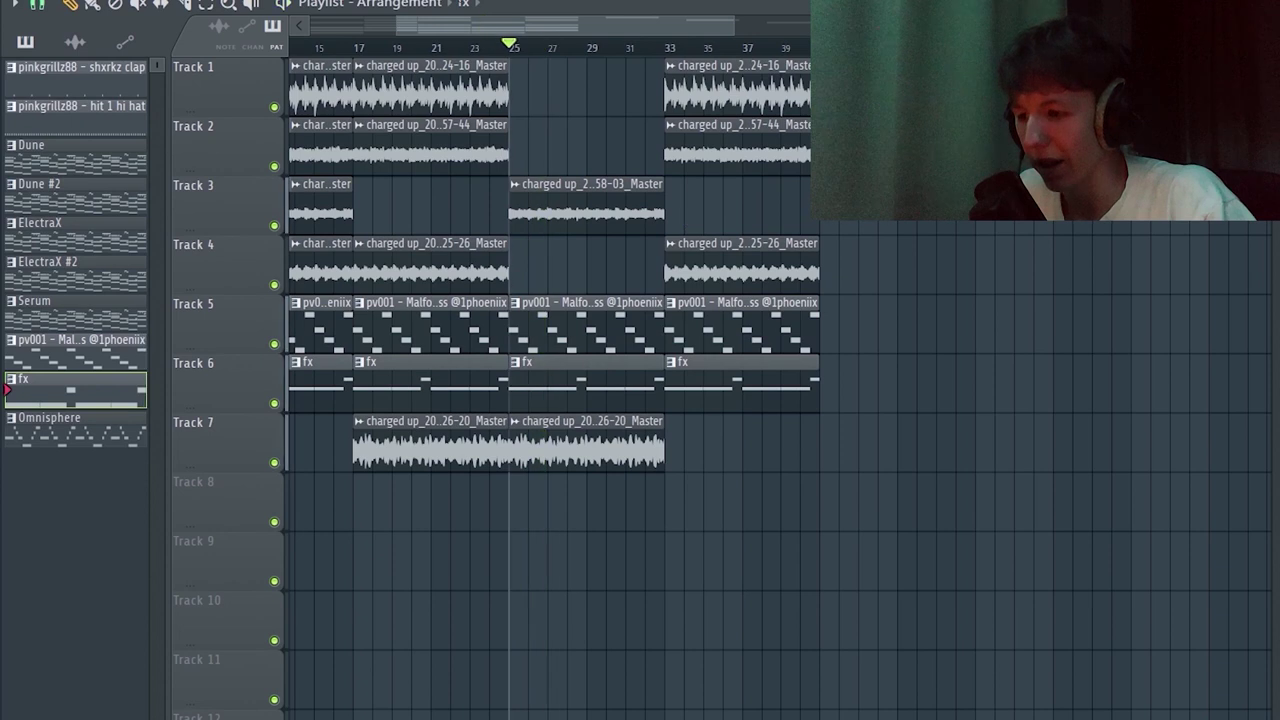
pyautogui.click(471, 46)
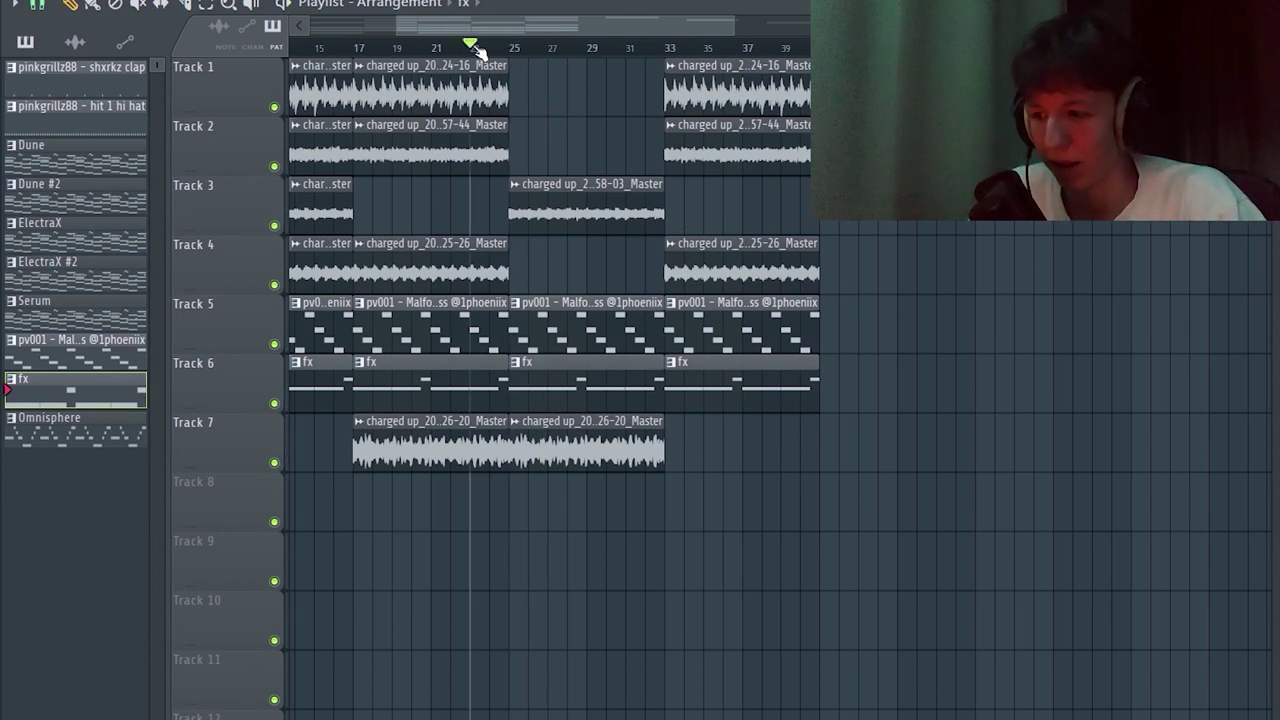
pyautogui.press('space')
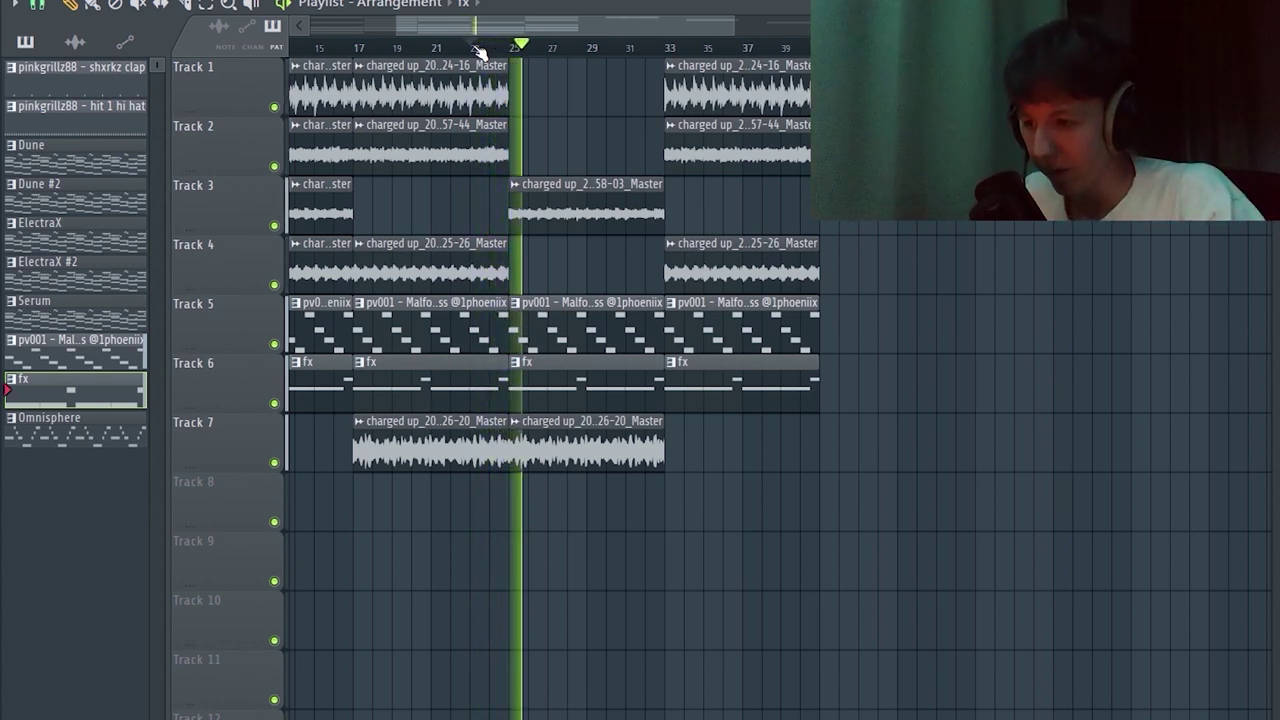
pyautogui.press('space')
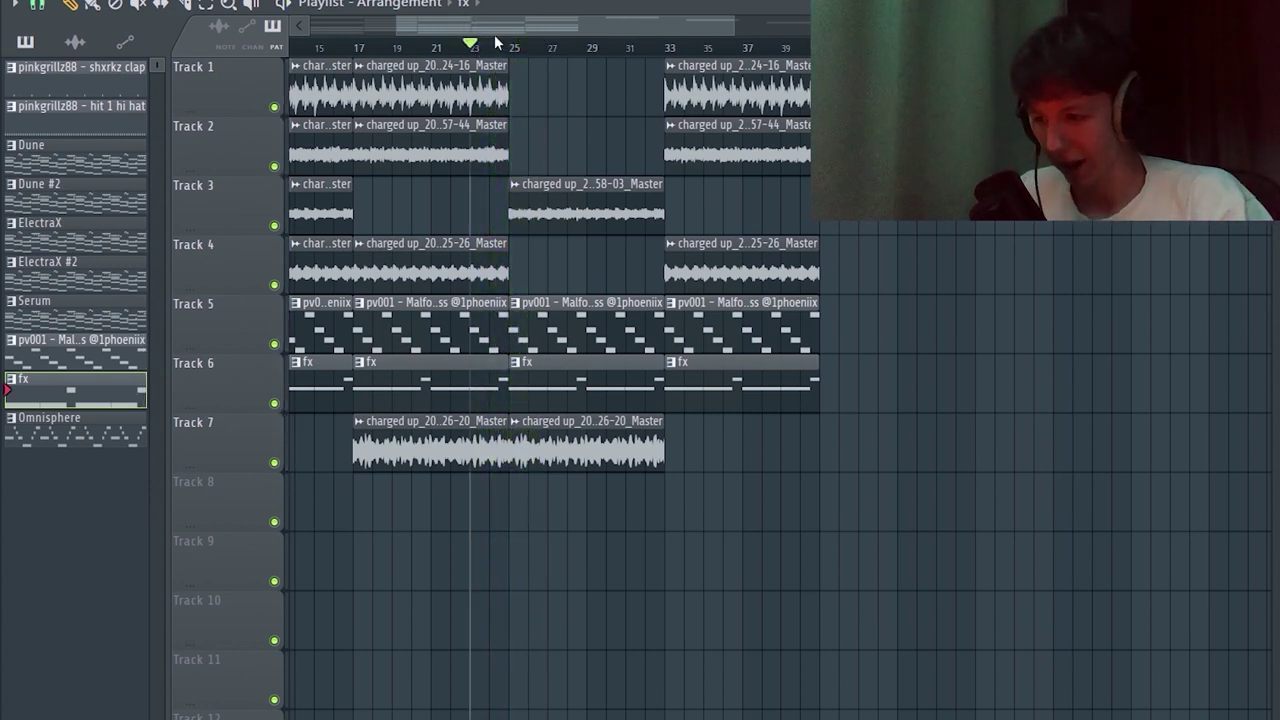
# Highlight the clips in bars 25 to 32, and play the closing section from bar 33.
pyautogui.moveTo(586, 80); pyautogui.dragTo(606, 714)
pyautogui.click(610, 147)
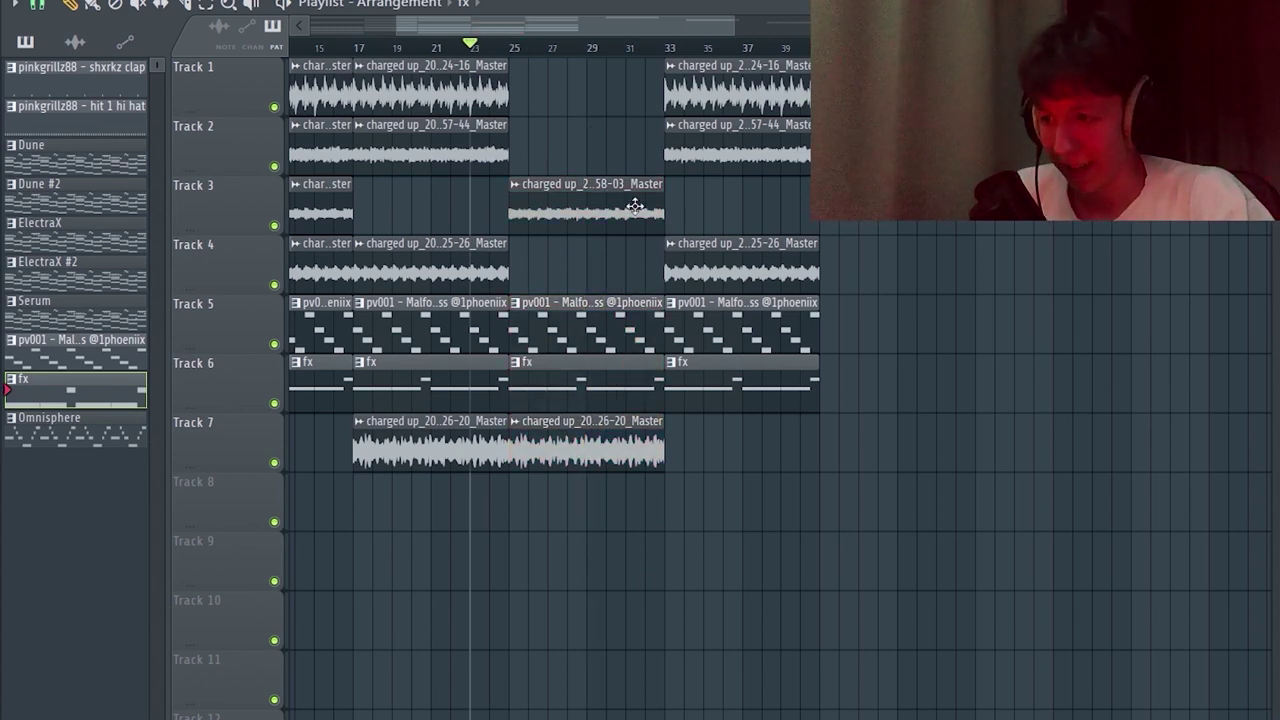
pyautogui.click(664, 50)
pyautogui.press('space')
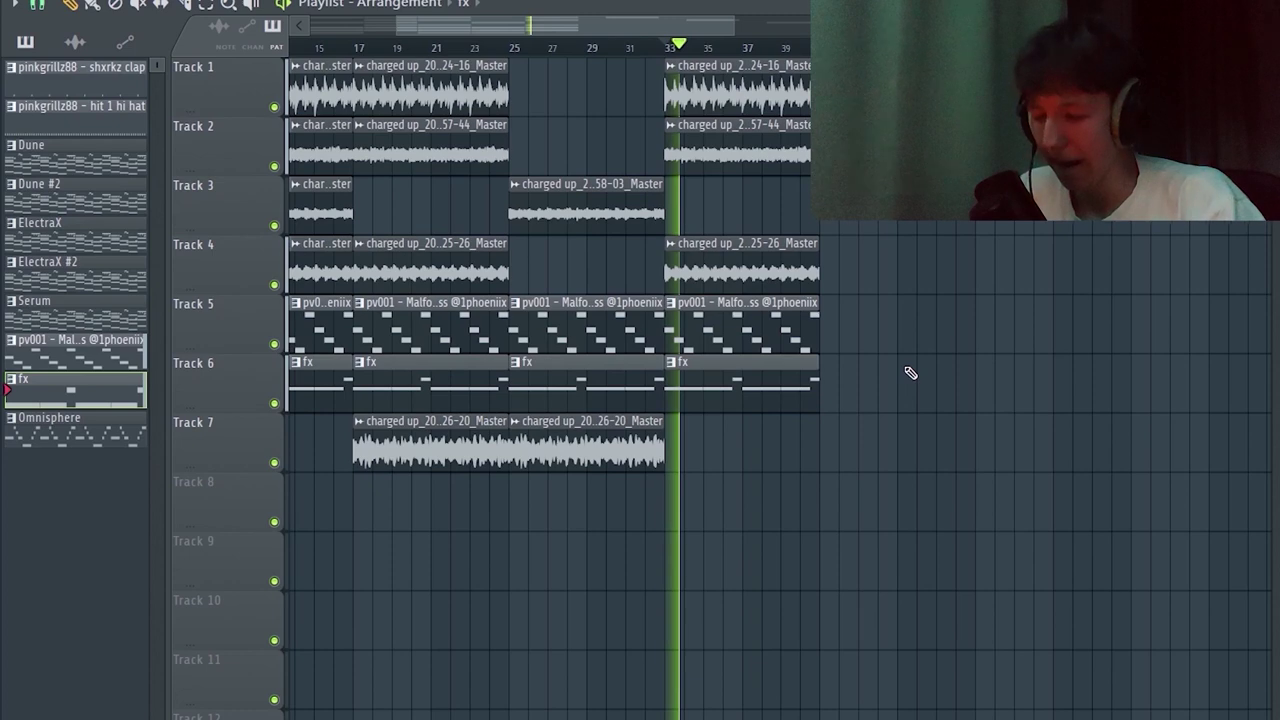
pyautogui.scroll(-4, 823, 572)
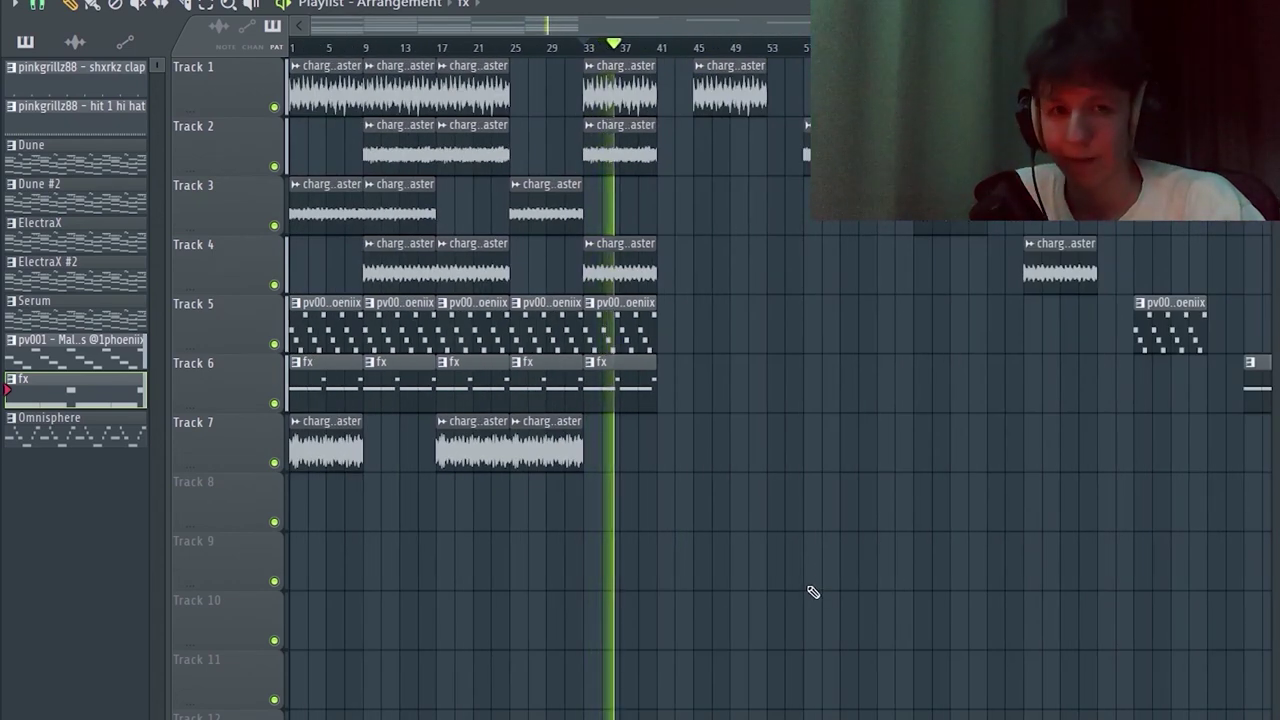
pyautogui.press('space')
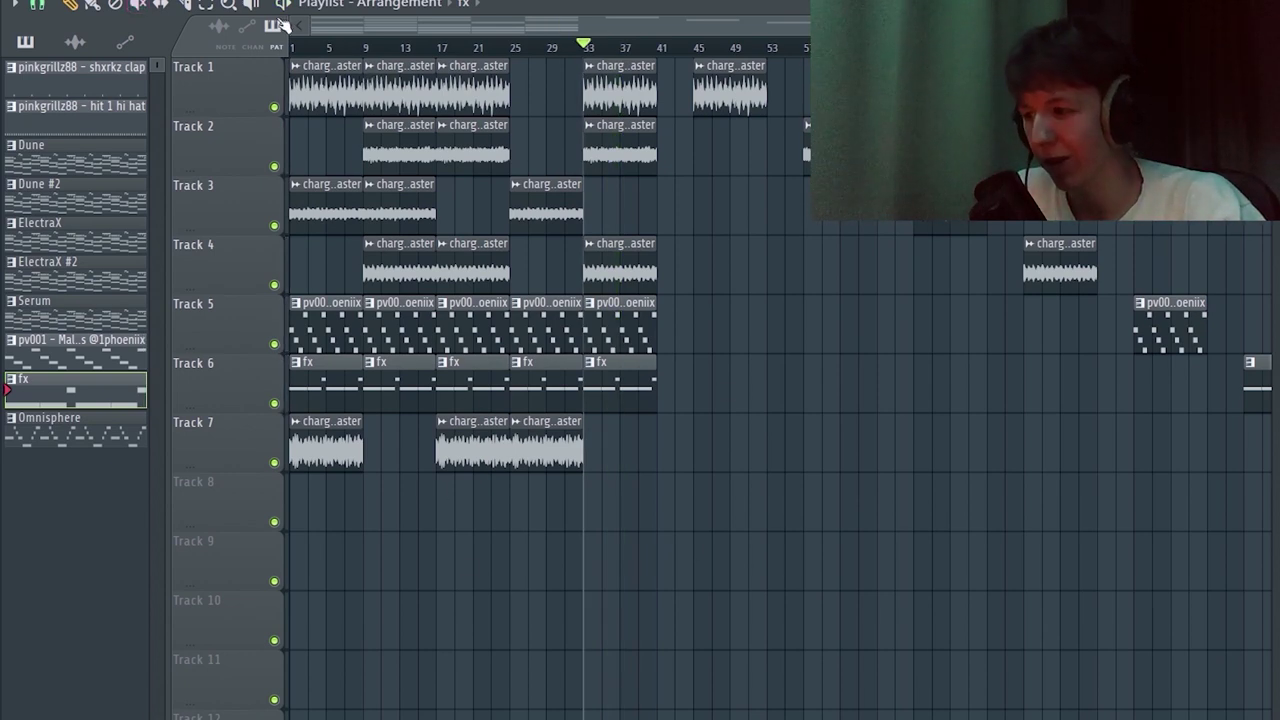
# Highlight the opening section's clips and the separate single-layer clips from bar 45 onward, clearing each selection.
pyautogui.moveTo(328, 588); pyautogui.dragTo(325, 27)
pyautogui.scroll(3, 288, 362)
pyautogui.keyDown('ctrl'); pyautogui.click(534, 629); pyautogui.keyUp('ctrl')
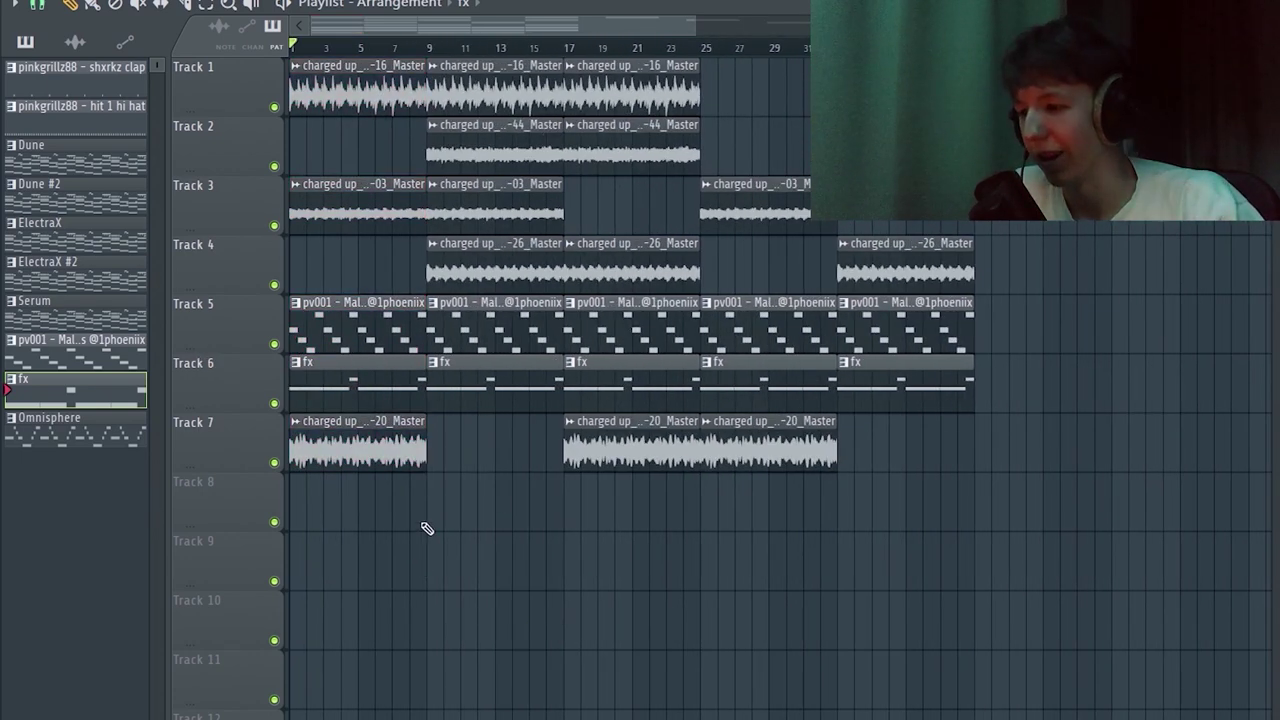
pyautogui.scroll(-3, 427, 528)
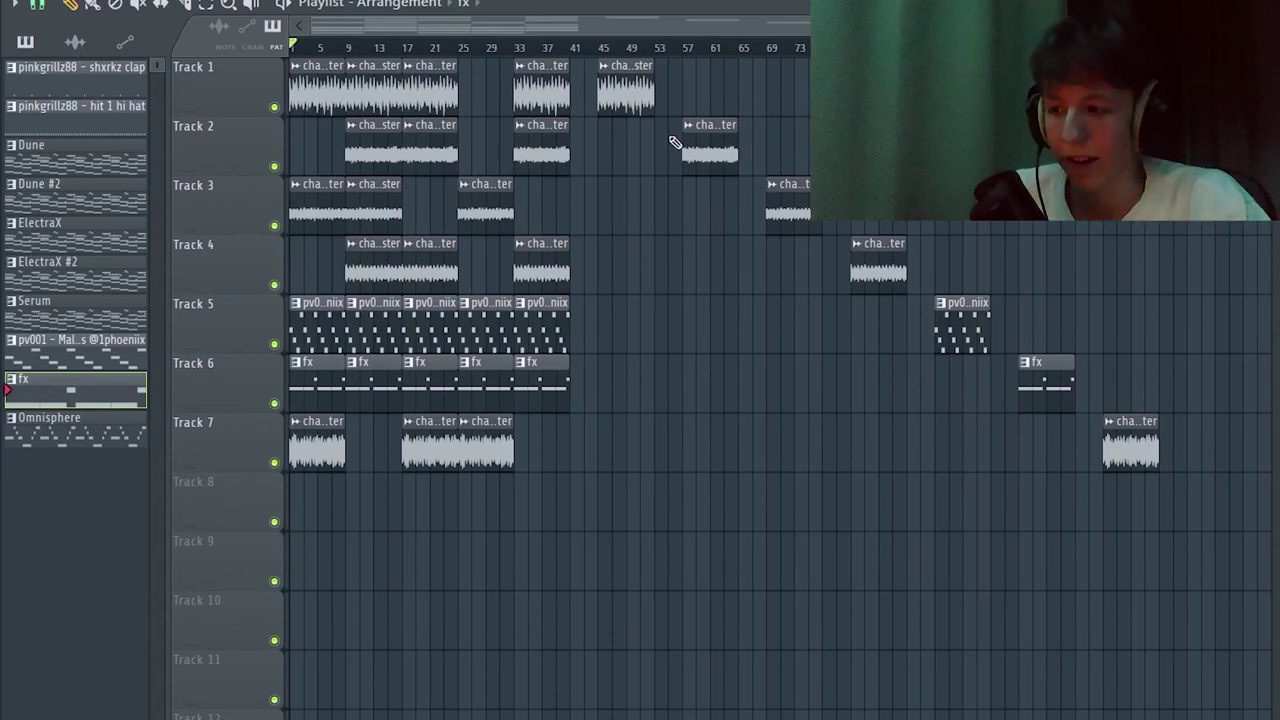
pyautogui.moveTo(1207, 64); pyautogui.dragTo(612, 648)
pyautogui.keyDown('ctrl'); pyautogui.click(654, 609); pyautogui.keyUp('ctrl')
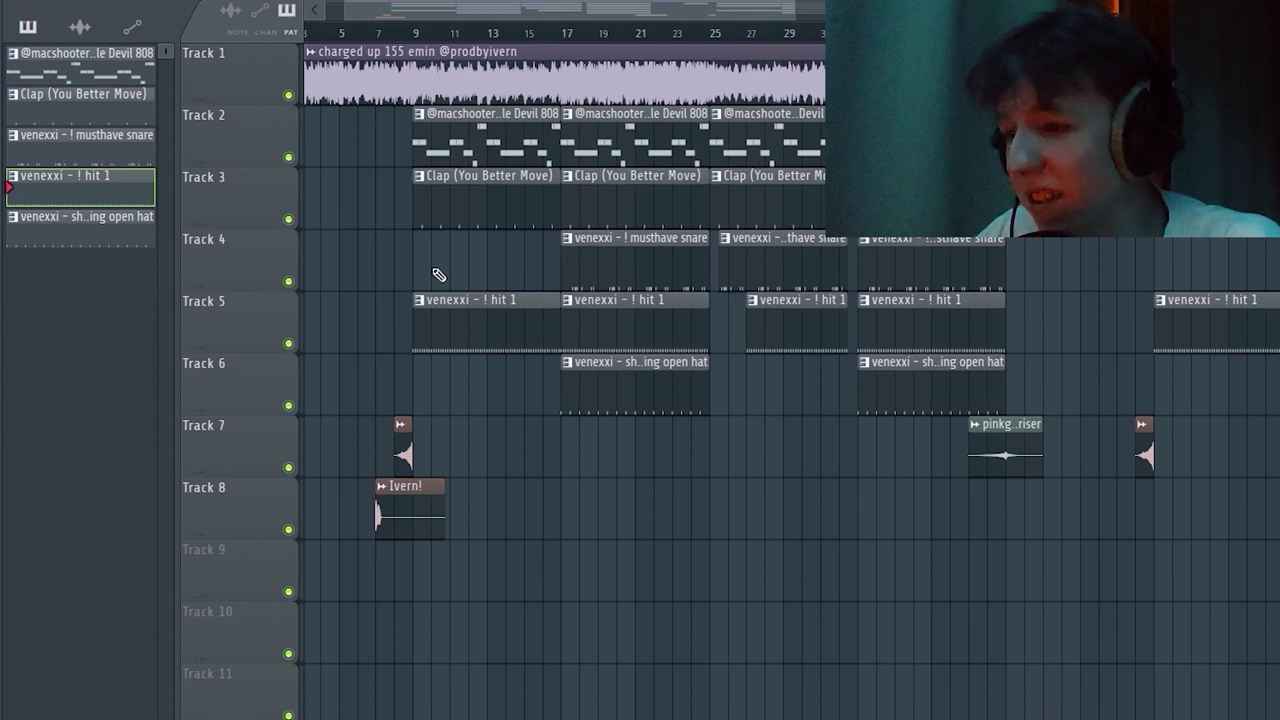
# Solo Track 2 in the drum project with the playhead at bar 9, and play the Devil 808 pattern's notes in the piano roll.
pyautogui.scroll(-3, 643, 406)
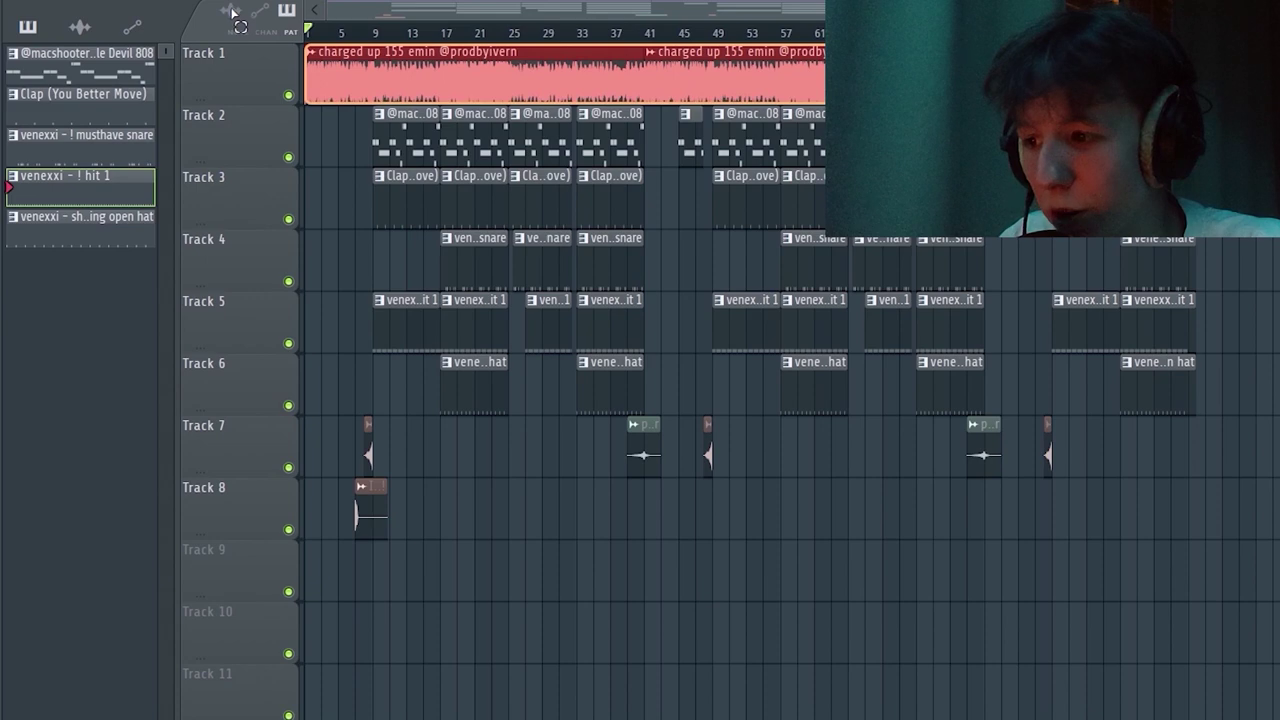
pyautogui.scroll(3, 251, 170)
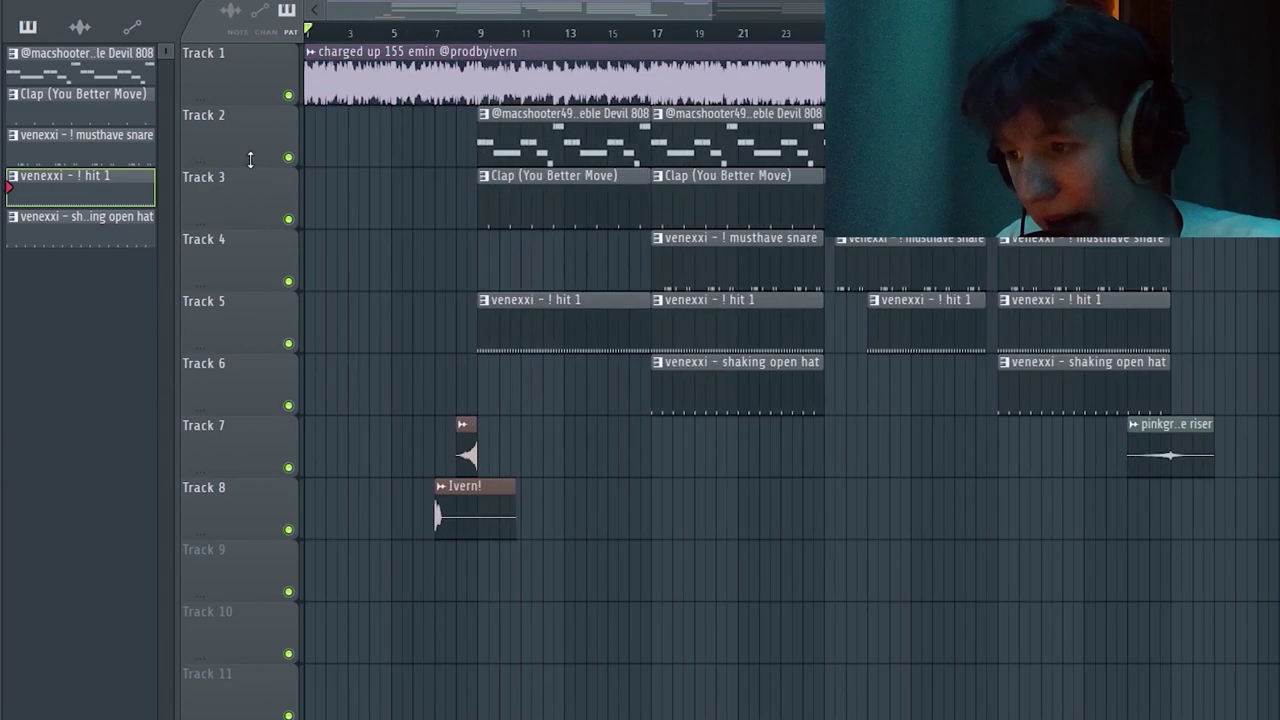
pyautogui.click(562, 113)
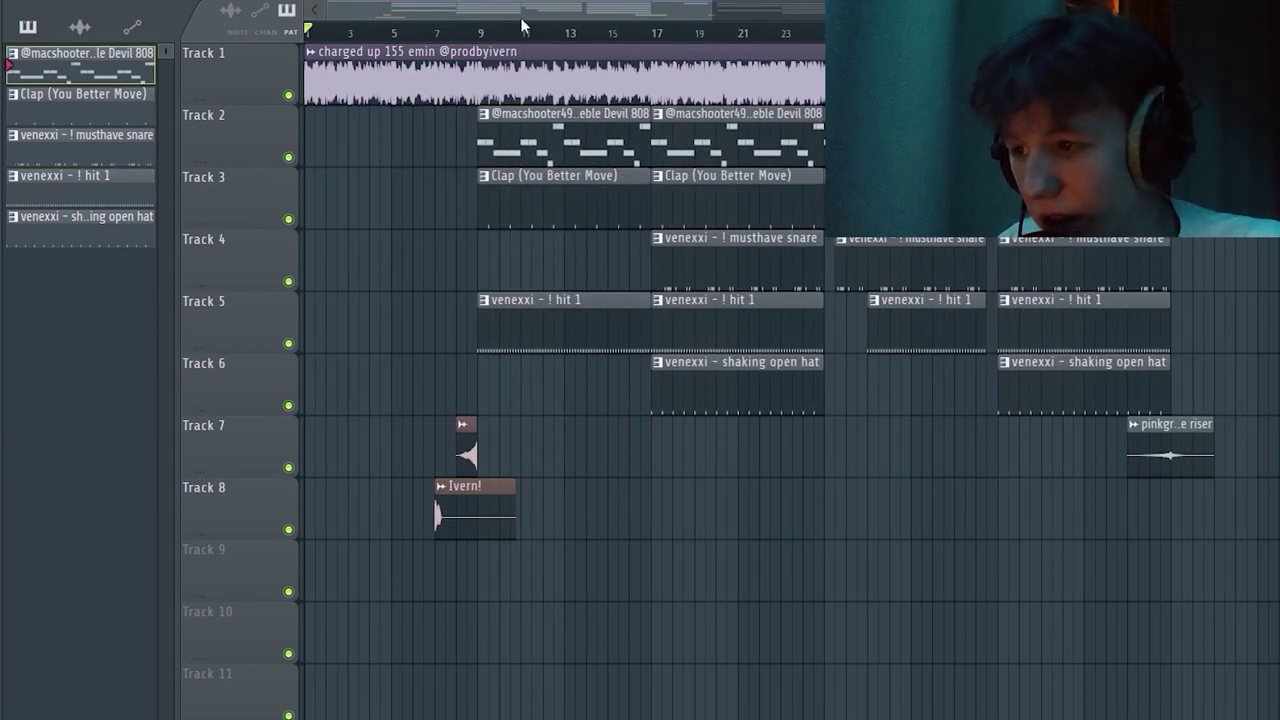
pyautogui.click(479, 34)
pyautogui.keyDown('ctrl'); pyautogui.click(289, 158); pyautogui.keyUp('ctrl')
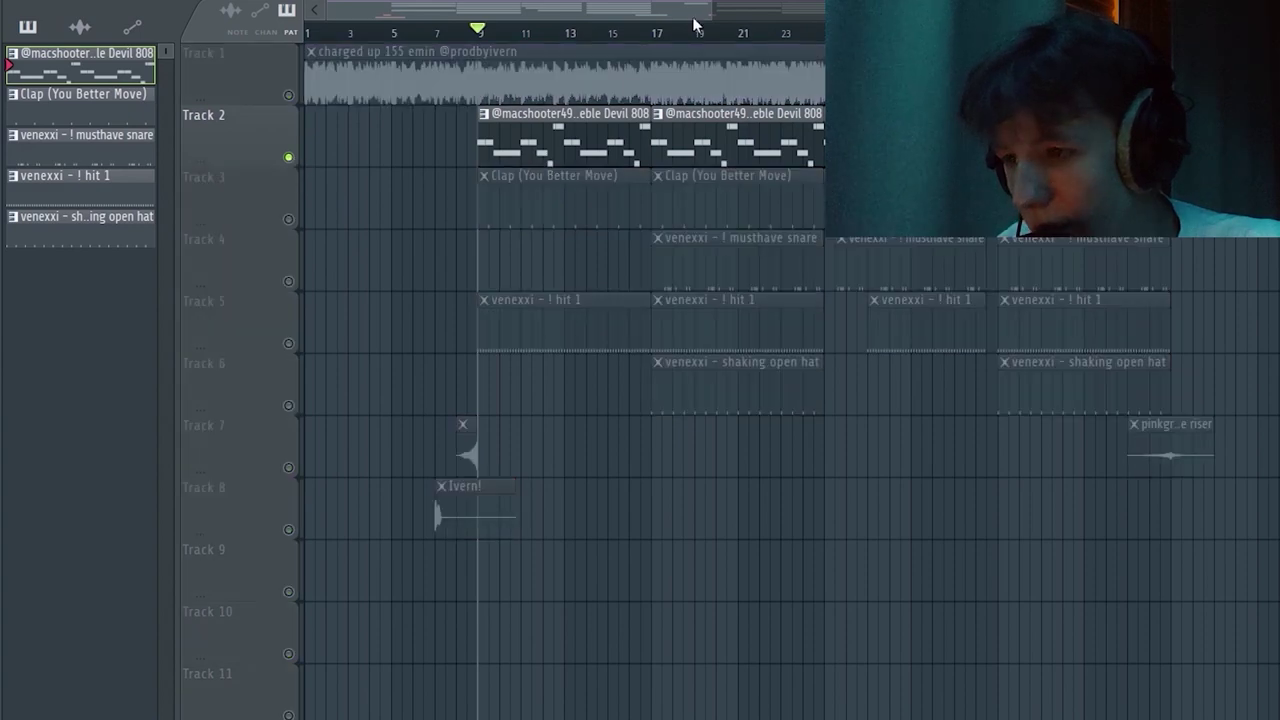
pyautogui.press('F7')
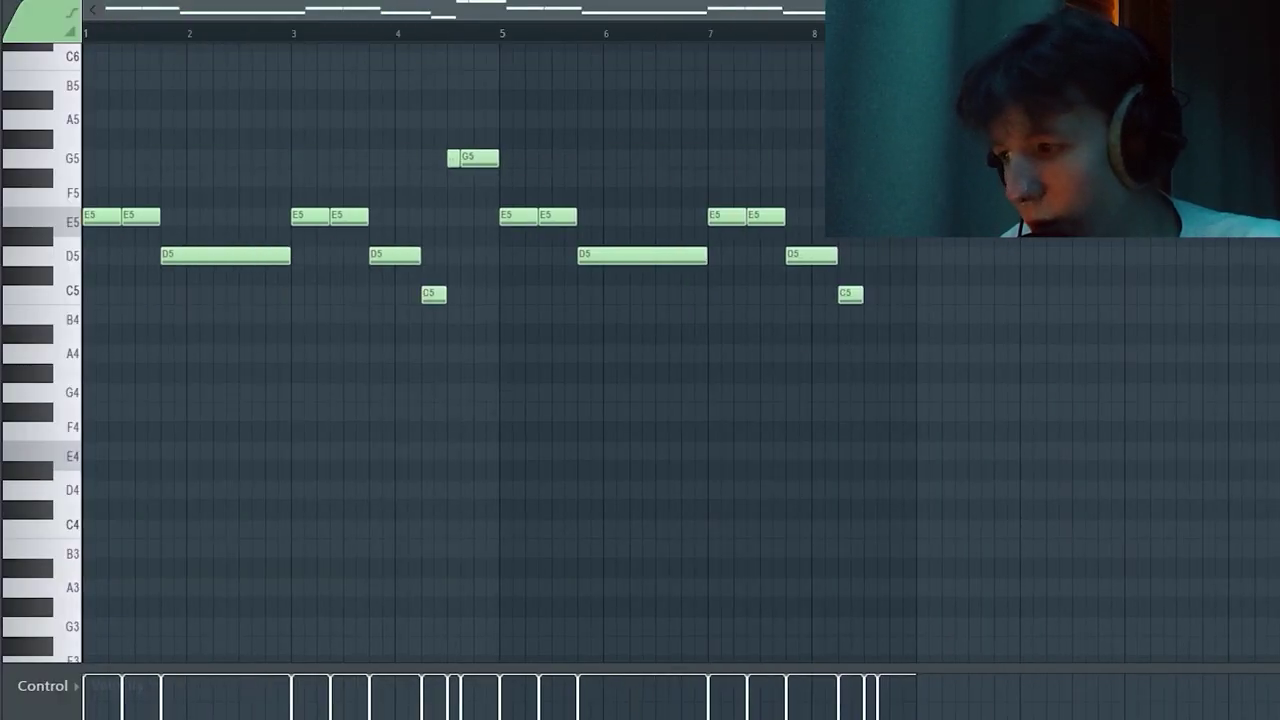
pyautogui.press('space')
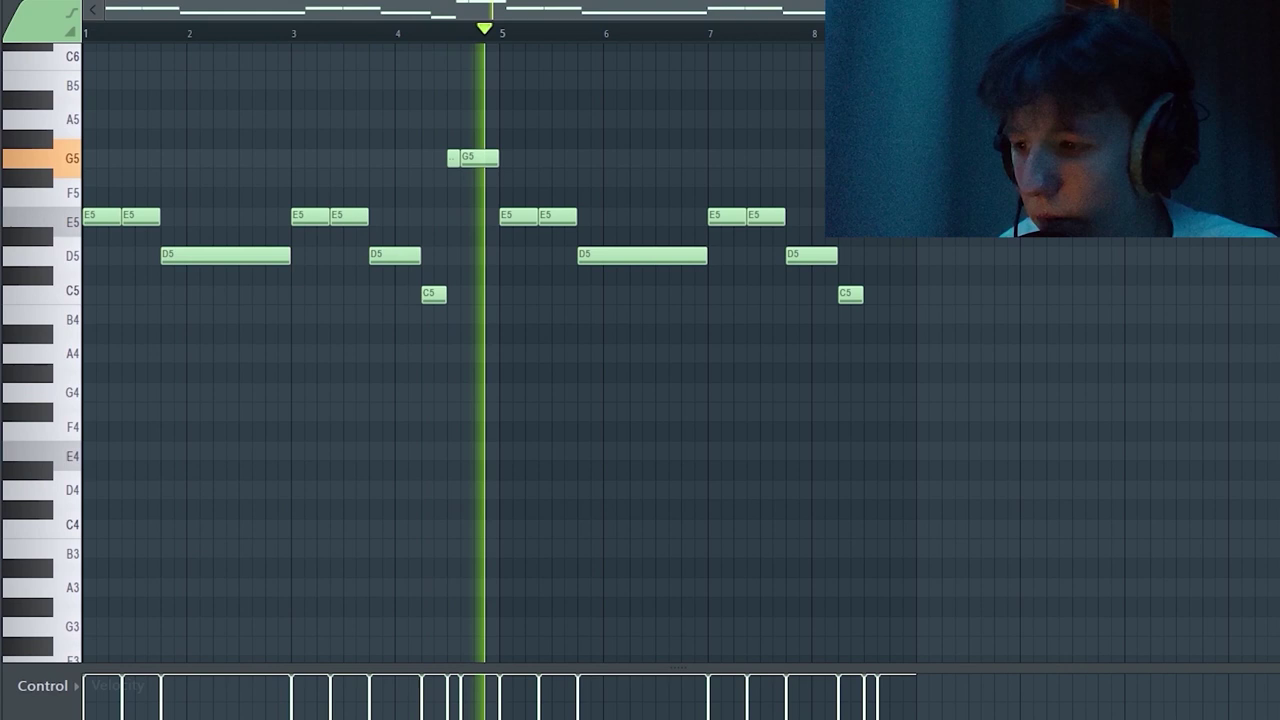
# Return to the playlist, unmute Track 1, and play the melody together with the Devil 808 from bar 9.
pyautogui.press('space')
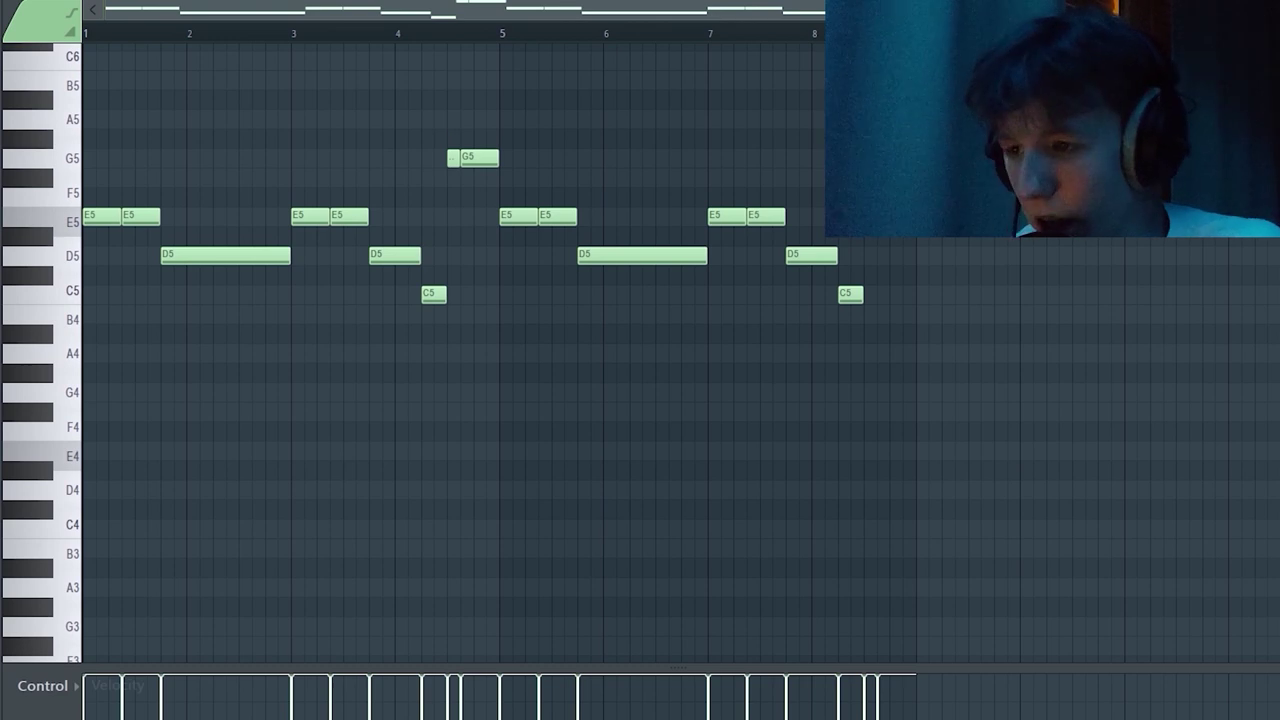
pyautogui.press('F5')
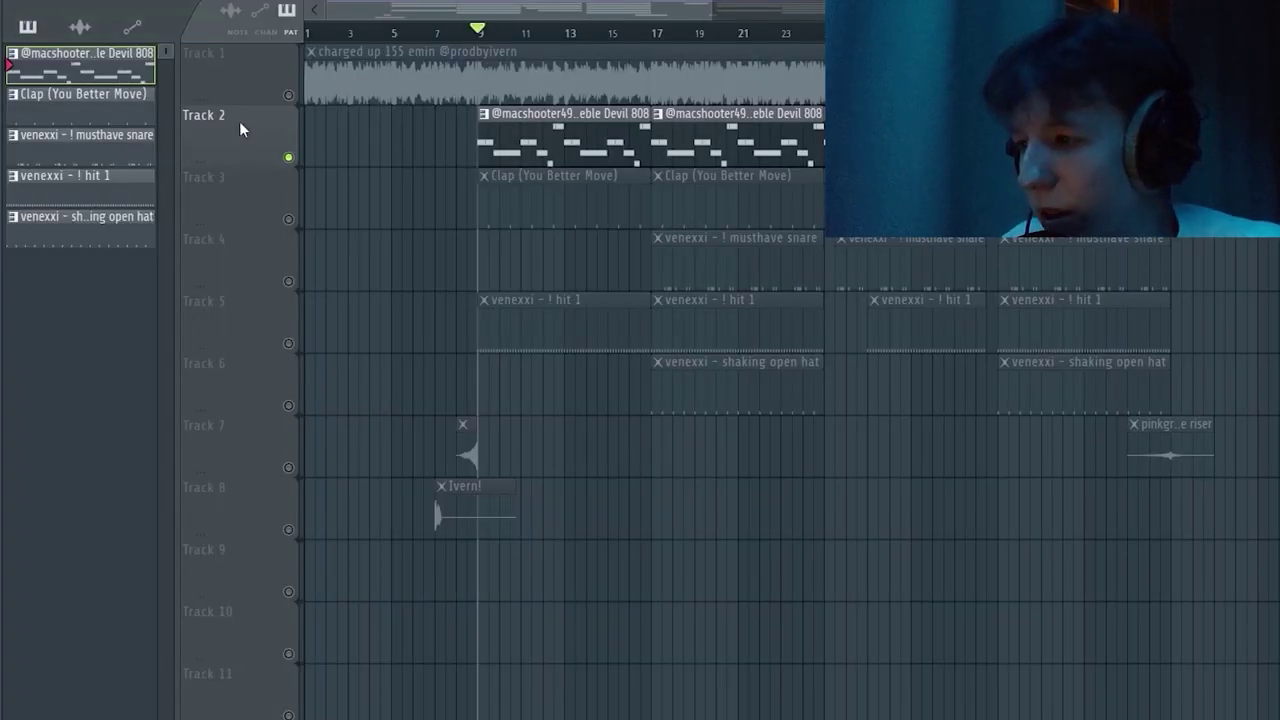
pyautogui.click(288, 95)
pyautogui.press('space')
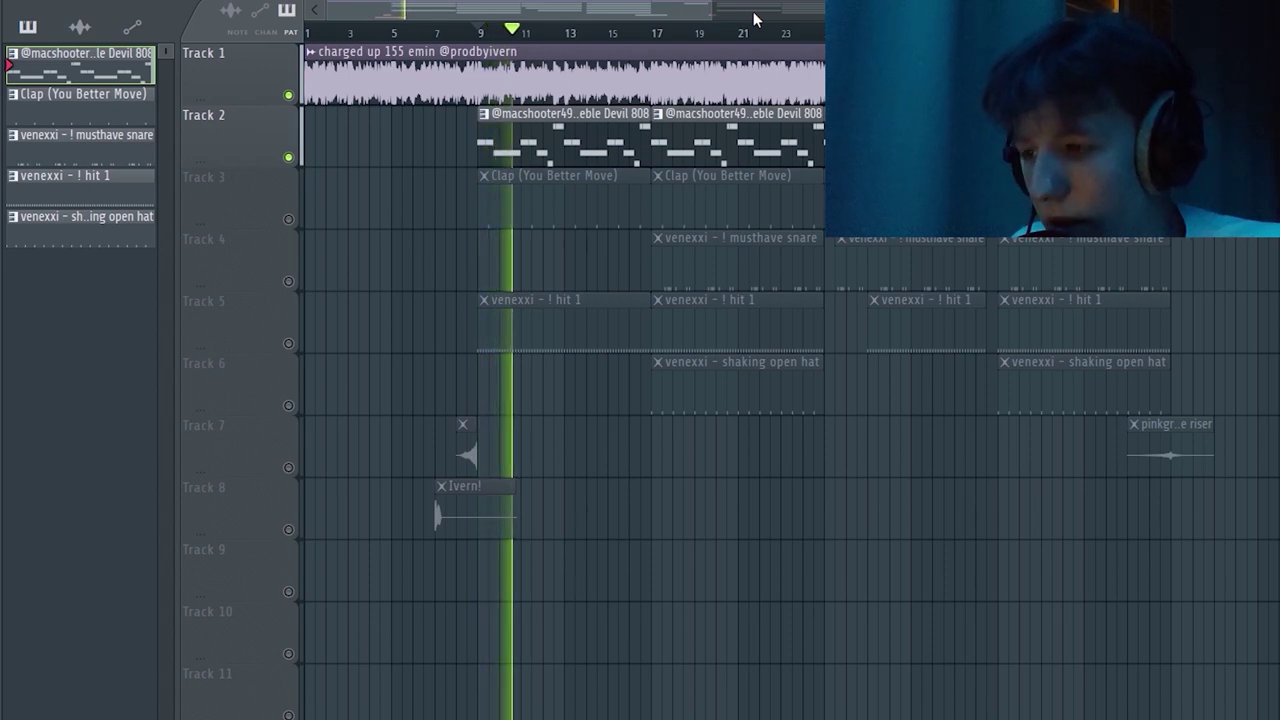
pyautogui.press('space')
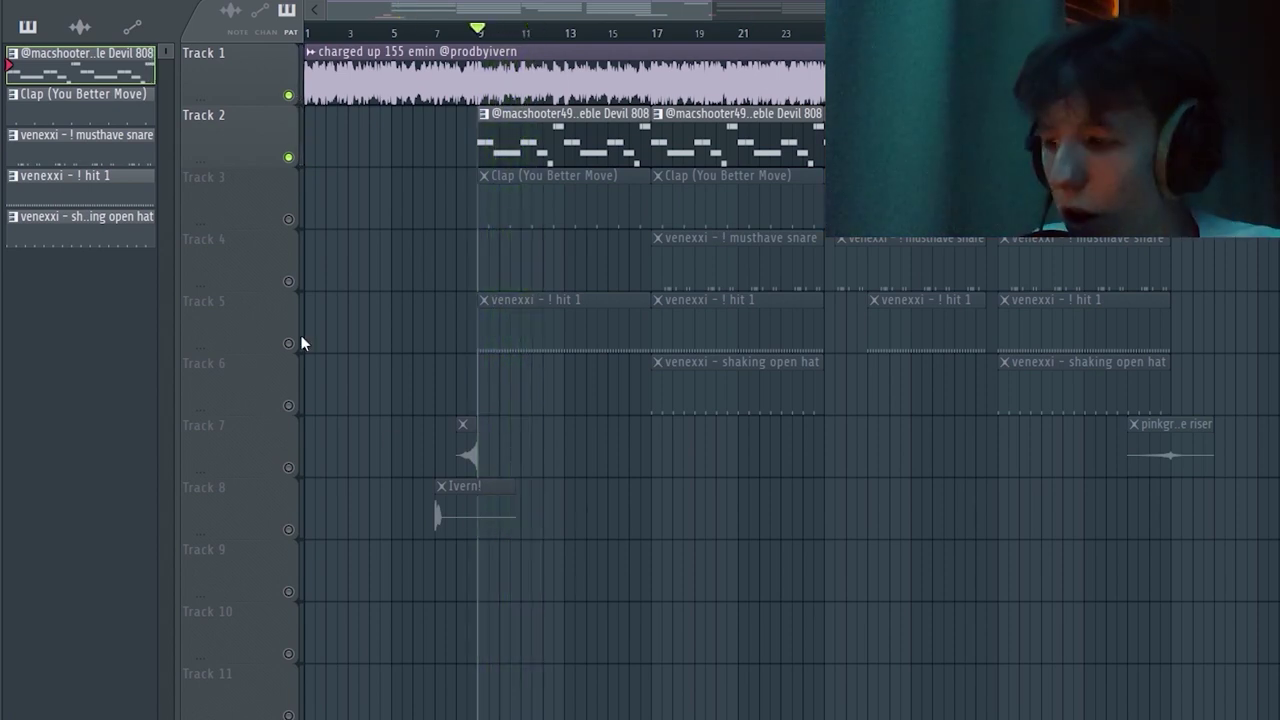
# Unmute Track 3 and play the Clap (You Better Move) pattern with its notes shown in the piano roll.
pyautogui.click(288, 219)
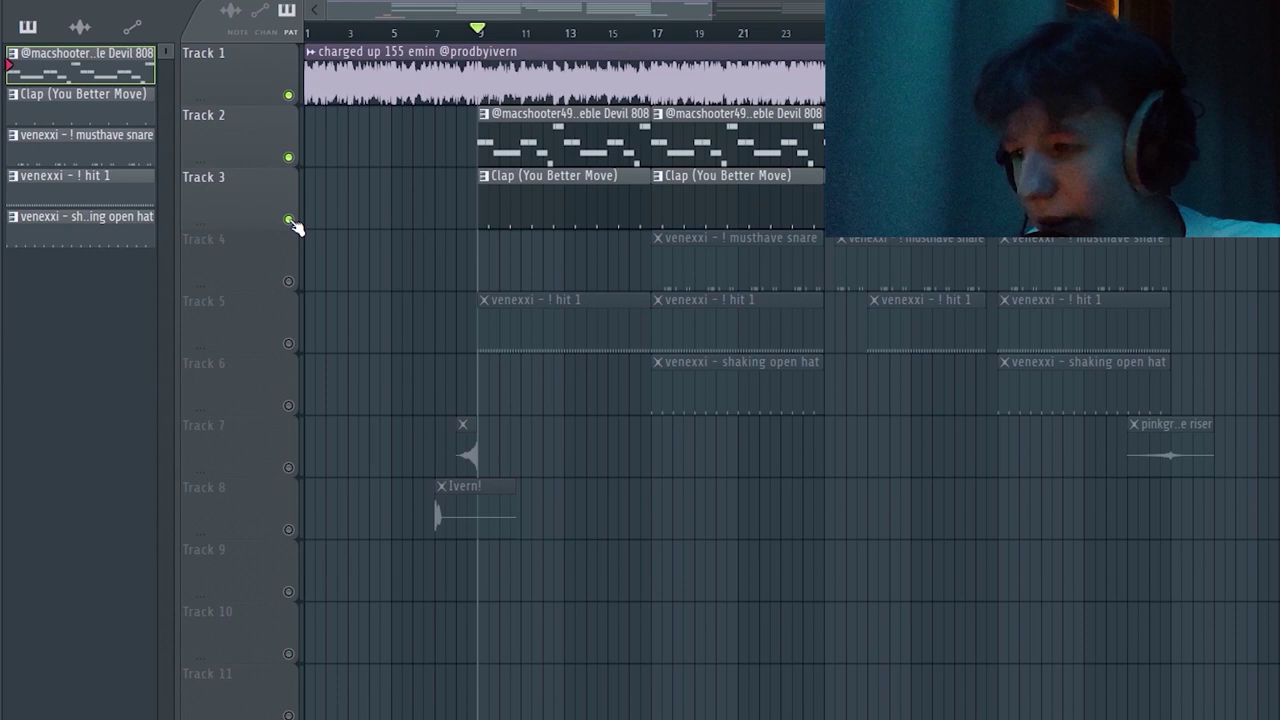
pyautogui.doubleClick(571, 200)
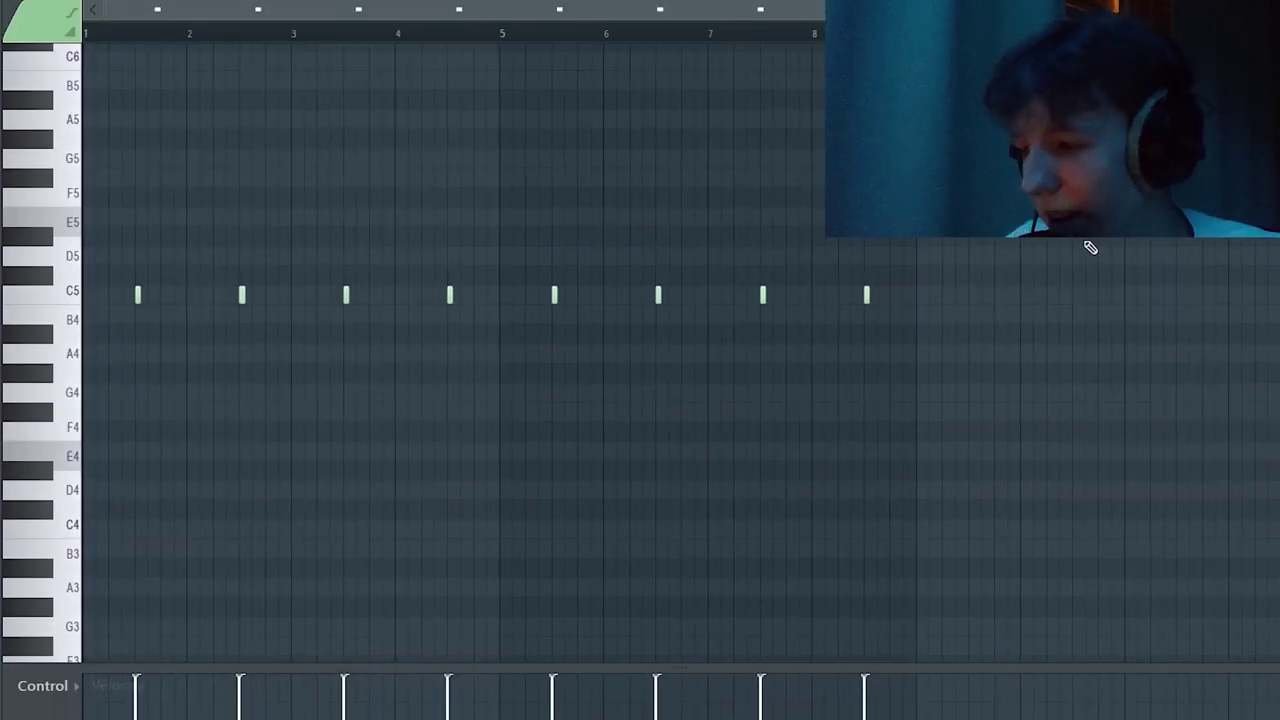
pyautogui.press('space')
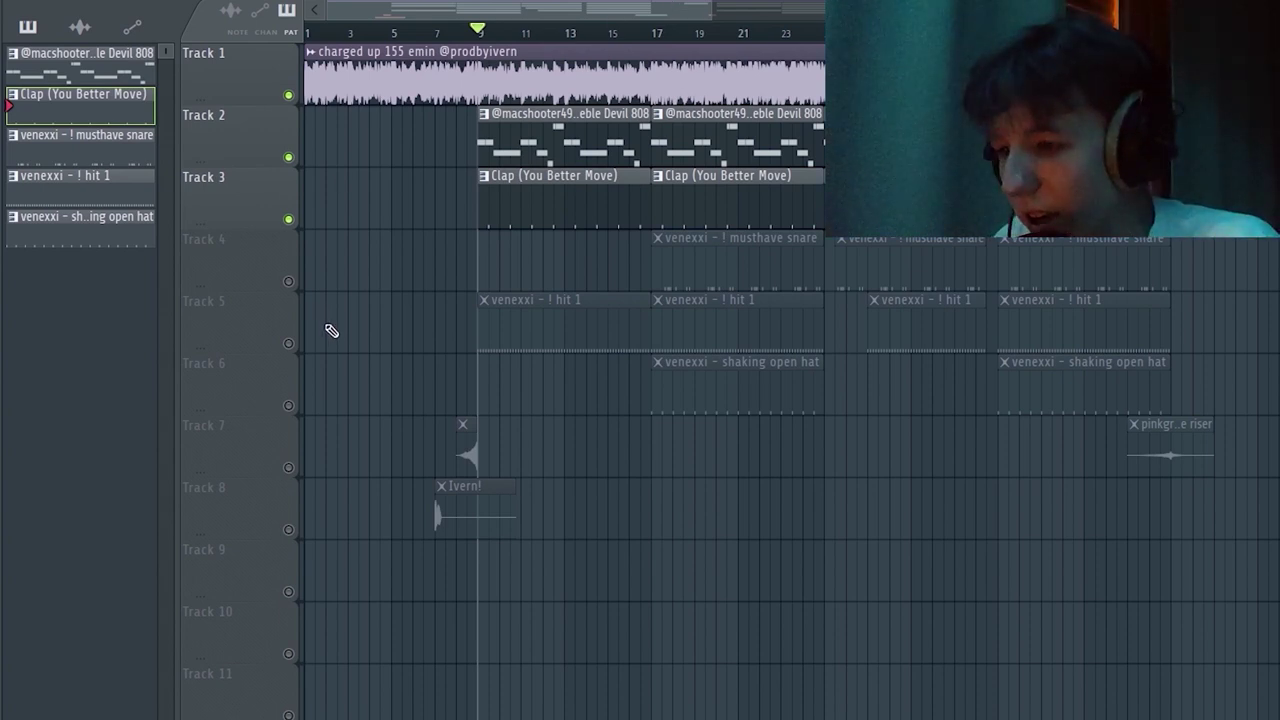
# Unmute Track 4 with the playhead at bar 17, and highlight and play the musthave snare pattern's notes in the piano roll.
pyautogui.click(288, 281)
pyautogui.click(641, 35)
pyautogui.click(651, 36)
pyautogui.doubleClick(714, 267)
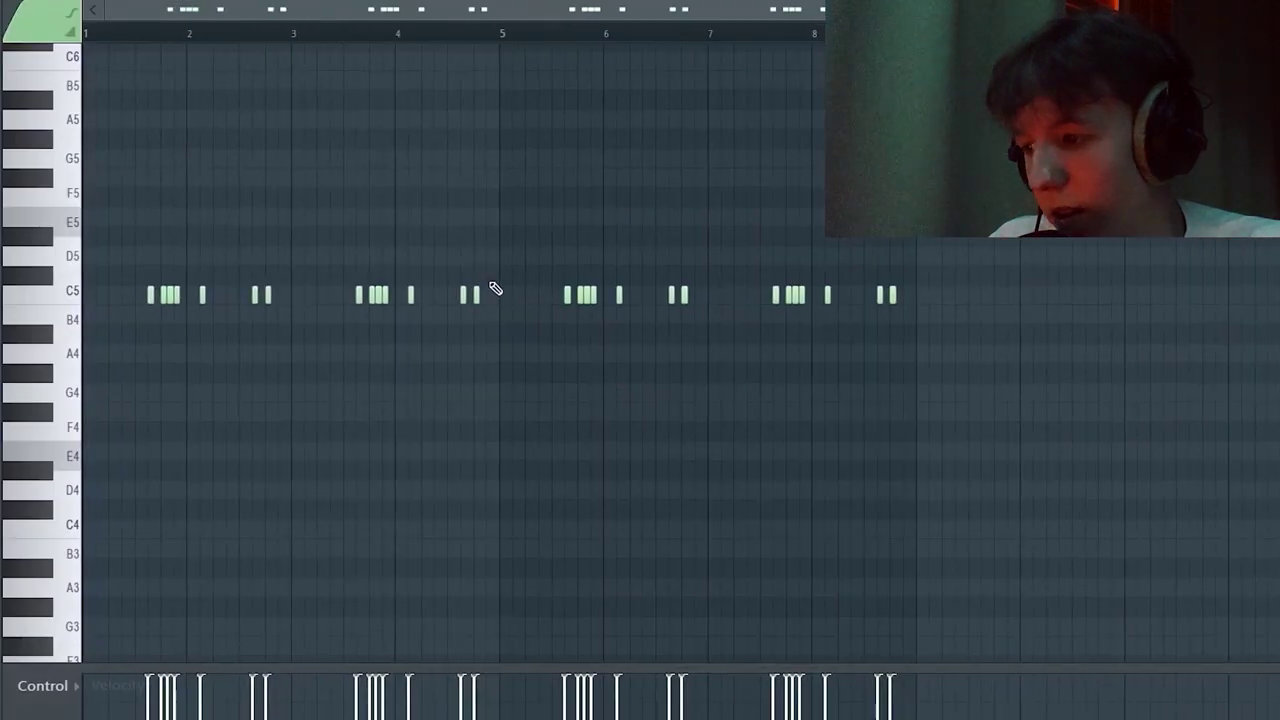
pyautogui.moveTo(128, 247); pyautogui.dragTo(314, 374)
pyautogui.keyDown('ctrl'); pyautogui.click(134, 210); pyautogui.keyUp('ctrl')
pyautogui.press('space')
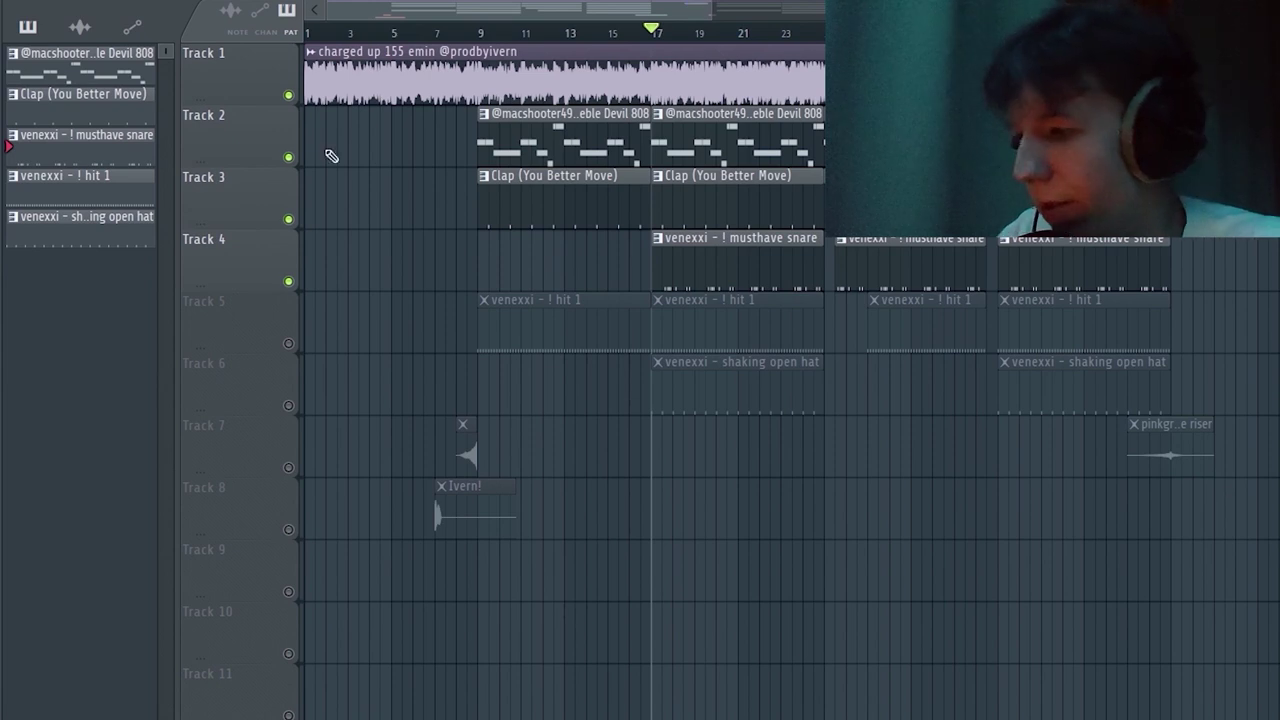
# Unmute Track 5 and highlight all of the hit 1 pattern's notes in the piano roll, clearing the selection.
pyautogui.click(289, 344)
pyautogui.doubleClick(715, 322)
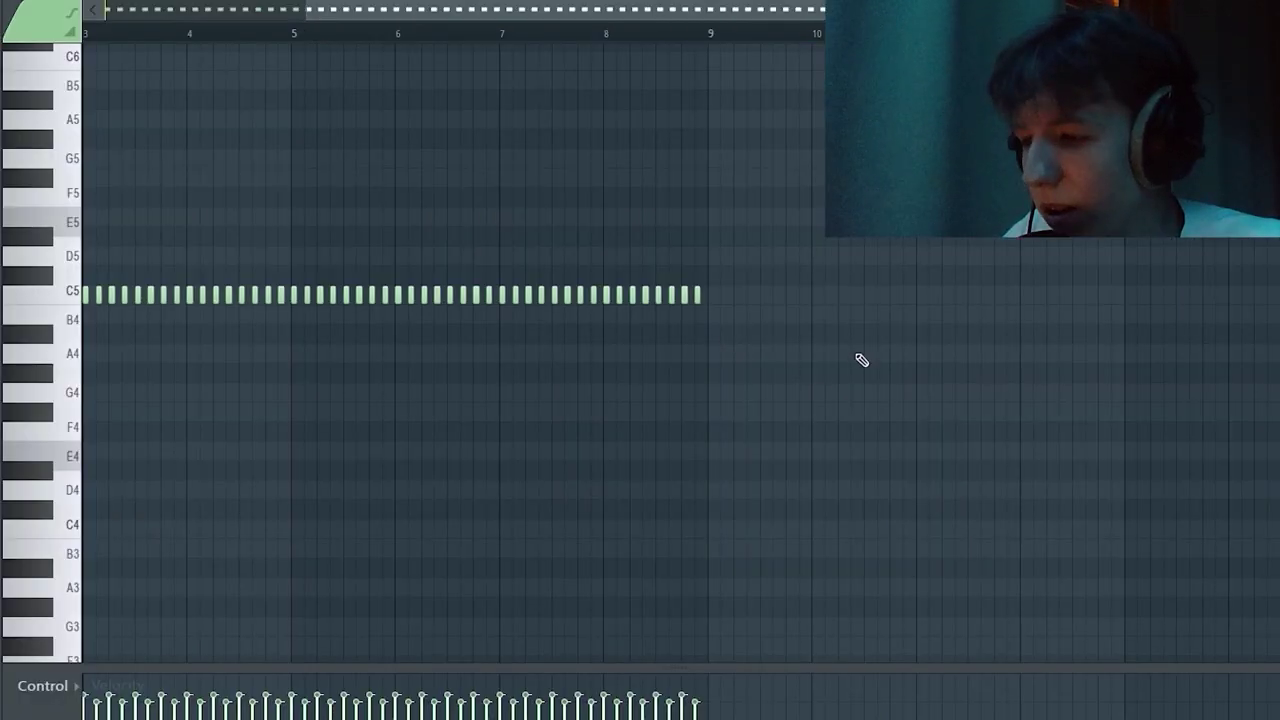
pyautogui.hotkey('ctrl', 'a')
pyautogui.hotkey('ctrl', 'd')
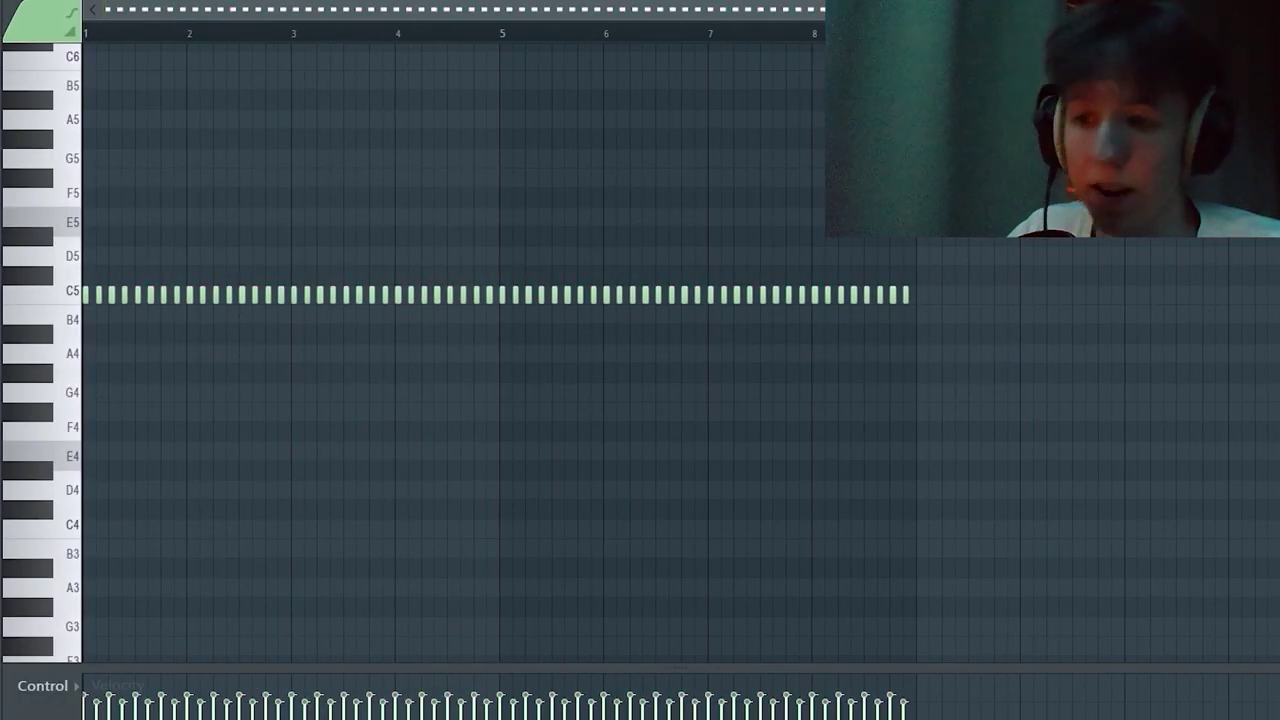
# Play the hit 1 pattern and select the hihat track in the mixer to examine its effects.
pyautogui.press('space')
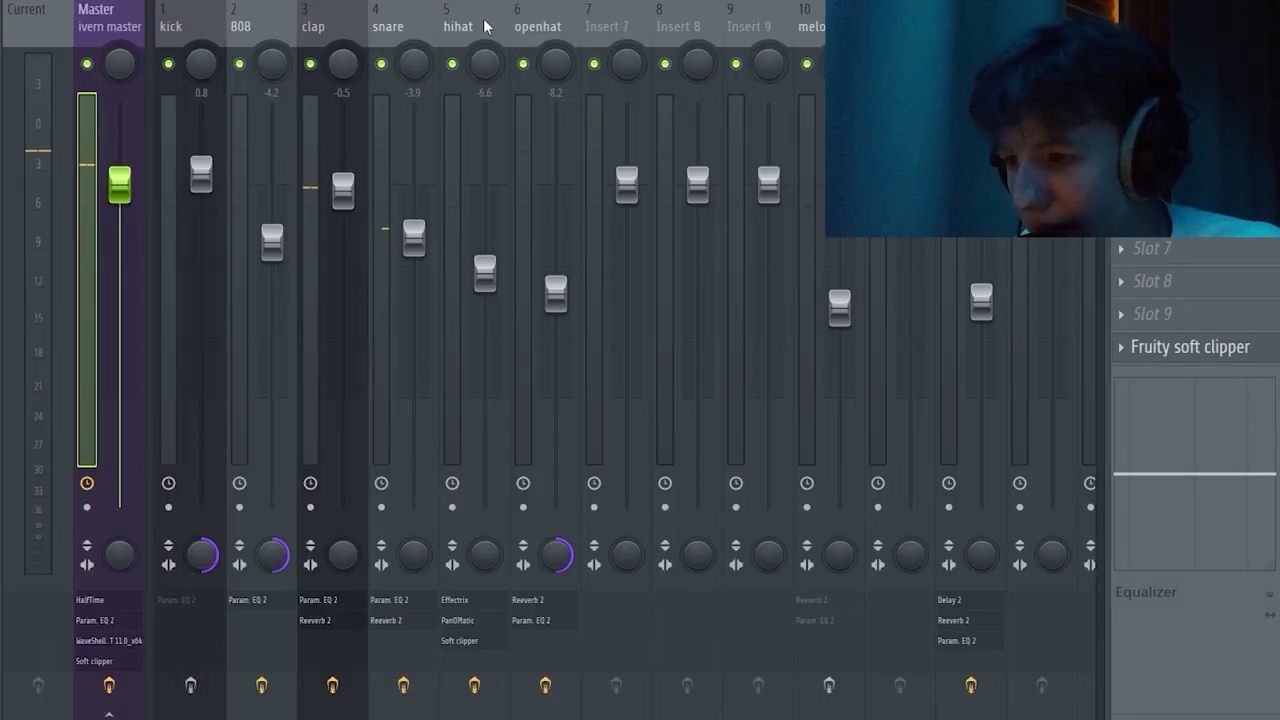
pyautogui.click(486, 28)
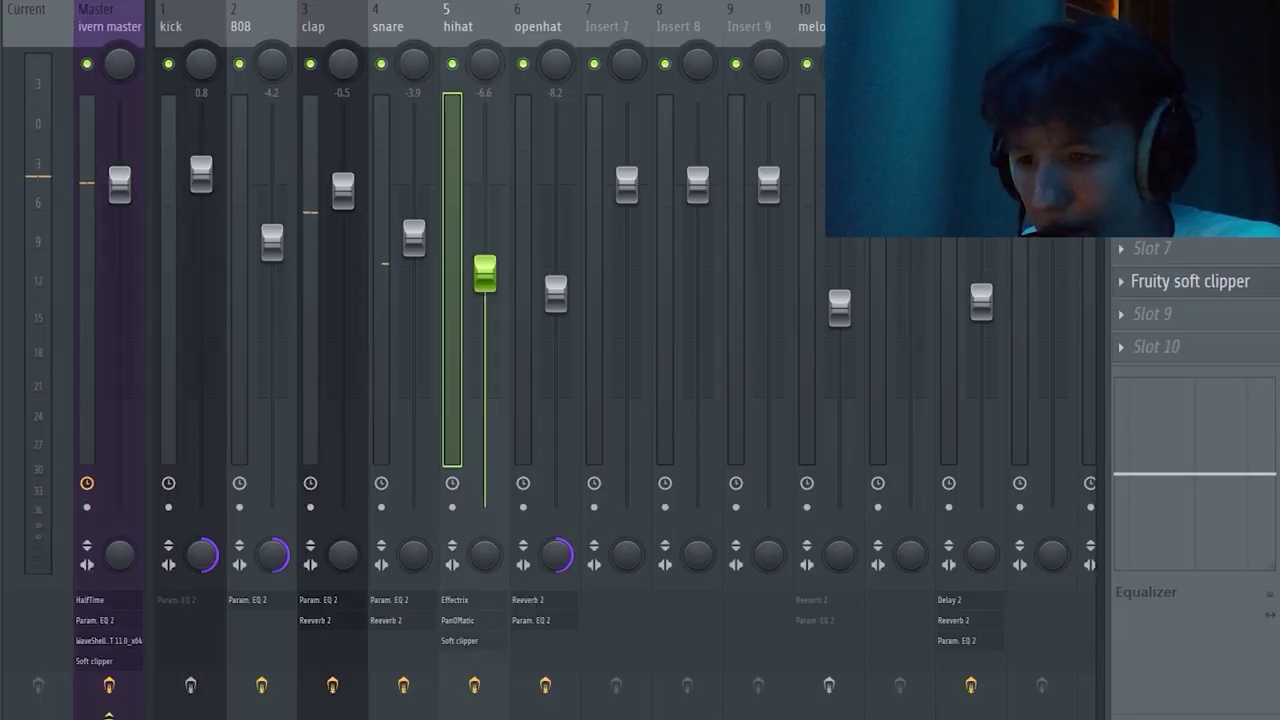
pyautogui.moveTo(605, 296); pyautogui.dragTo(586, 178)
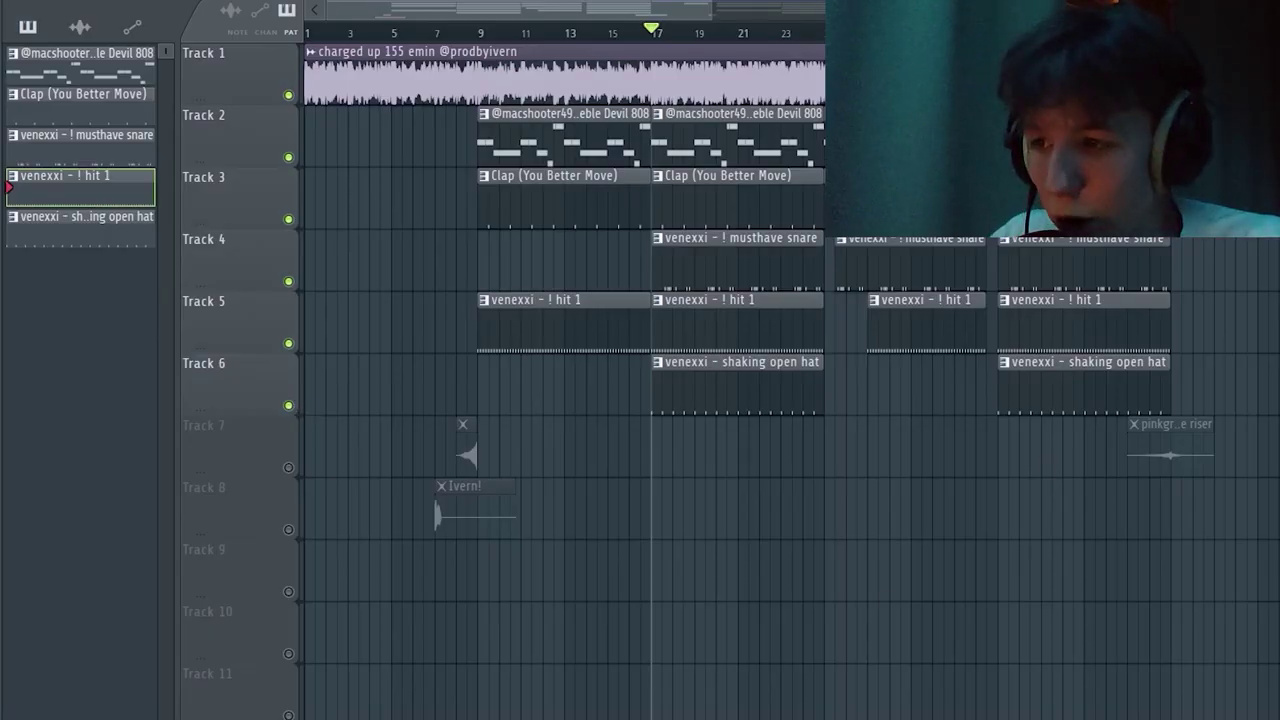
# Play the shaking open hat pattern's notes in the piano roll, highlight them all, and return to the playlist.
pyautogui.doubleClick(730, 402)
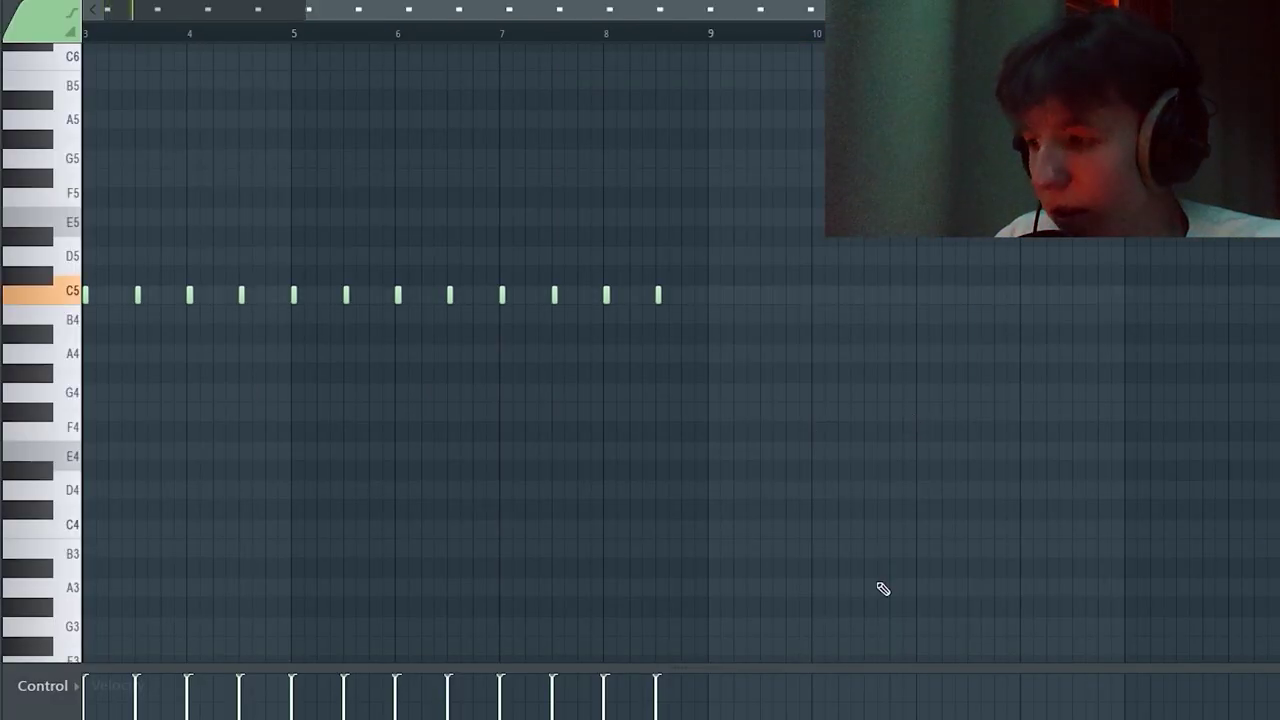
pyautogui.press('space')
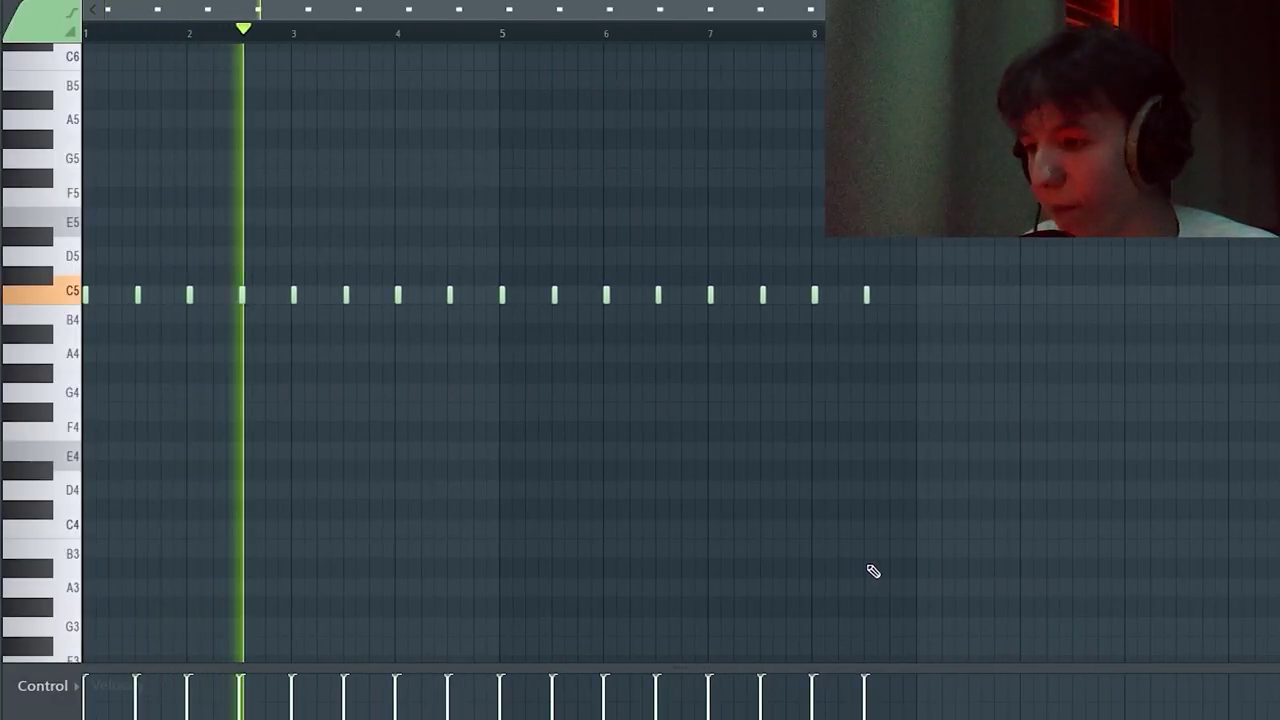
pyautogui.press('space')
pyautogui.hotkey('ctrl', 'a')
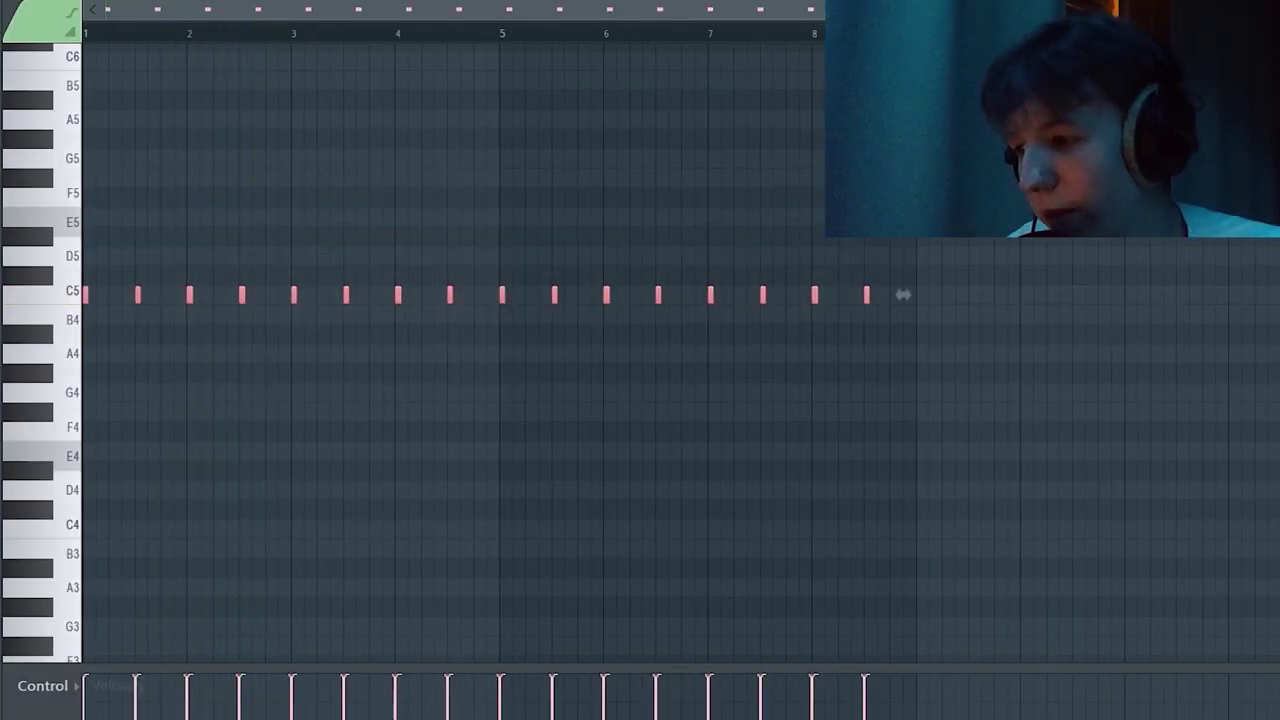
pyautogui.hotkey('ctrl', 'd')
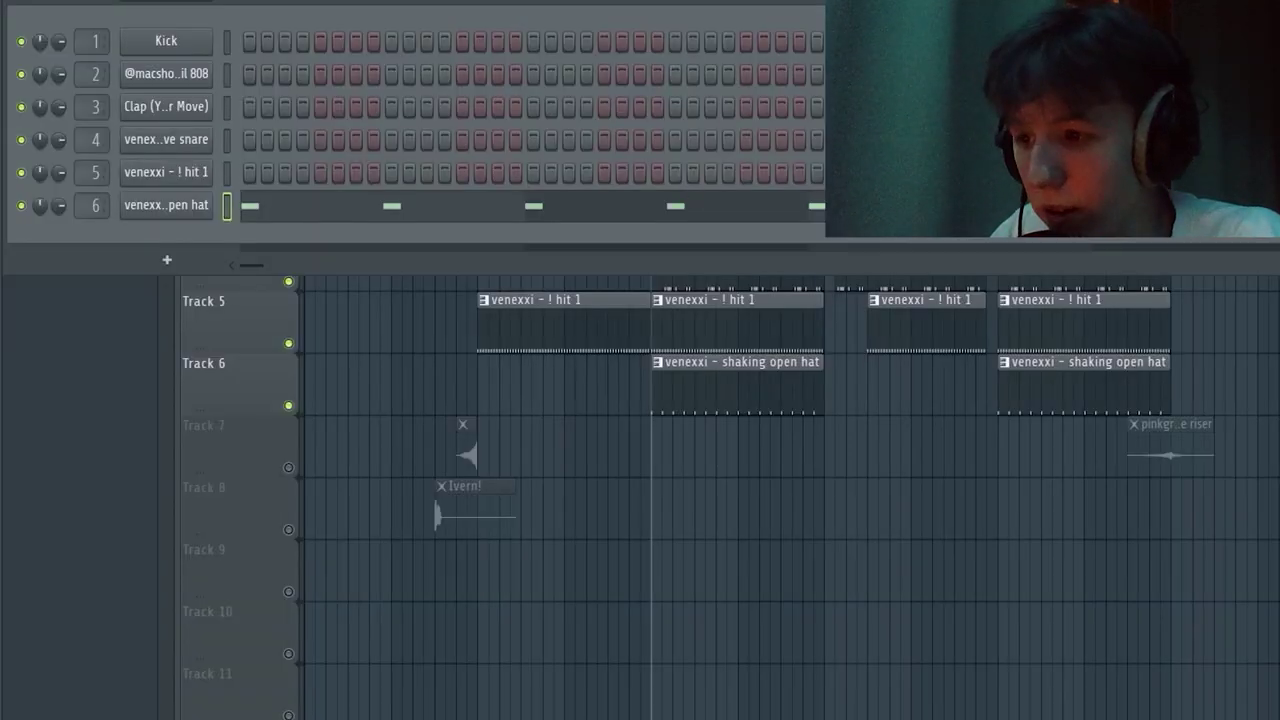
pyautogui.press('F6')
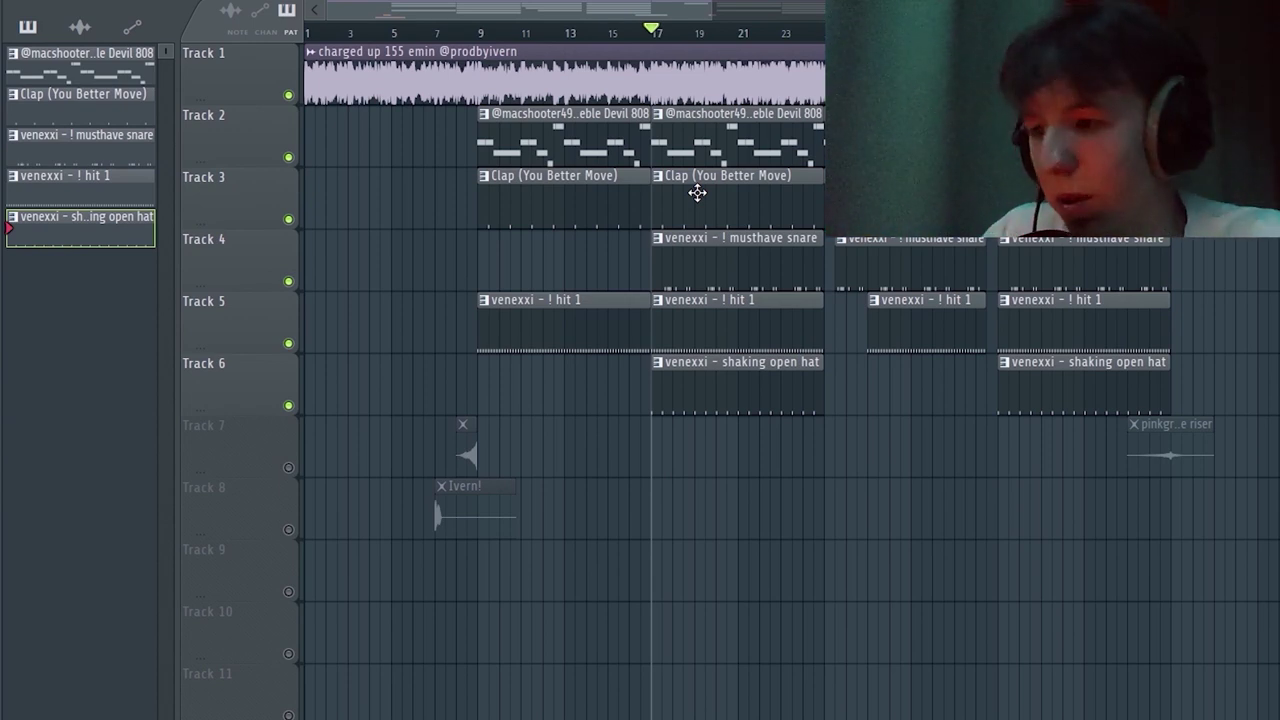
# Extend the Track 1 melody clip past bar 41, trim it back to bar 41, and duplicate it directly after itself.
pyautogui.scroll(-2, 435, 37)
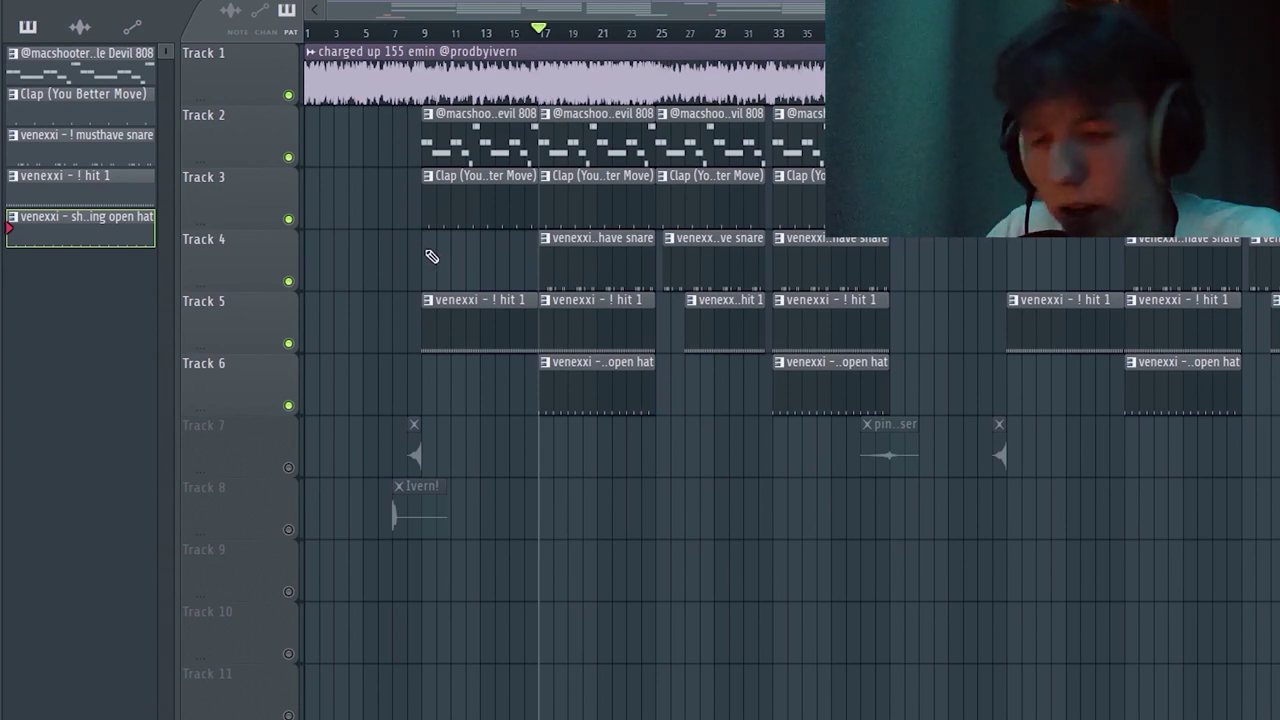
pyautogui.moveTo(381, 133); pyautogui.dragTo(386, 63)
pyautogui.click(308, 30)
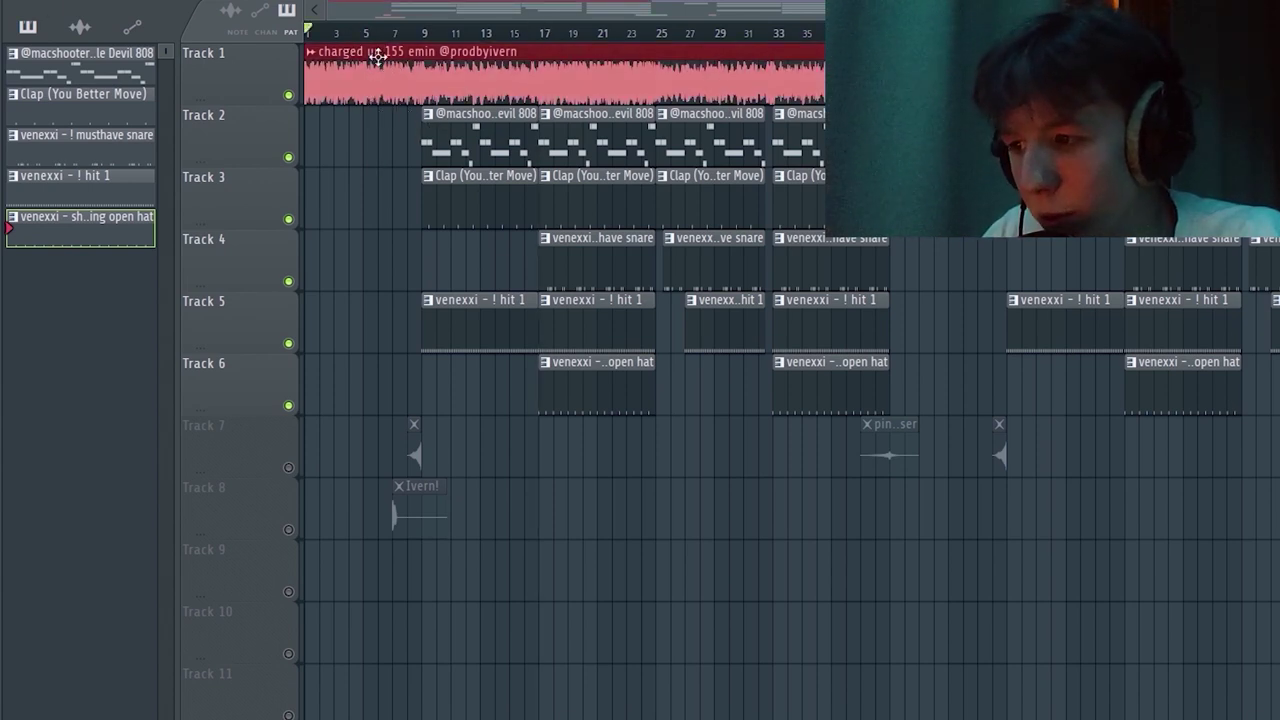
pyautogui.scroll(-2, 800, 100)
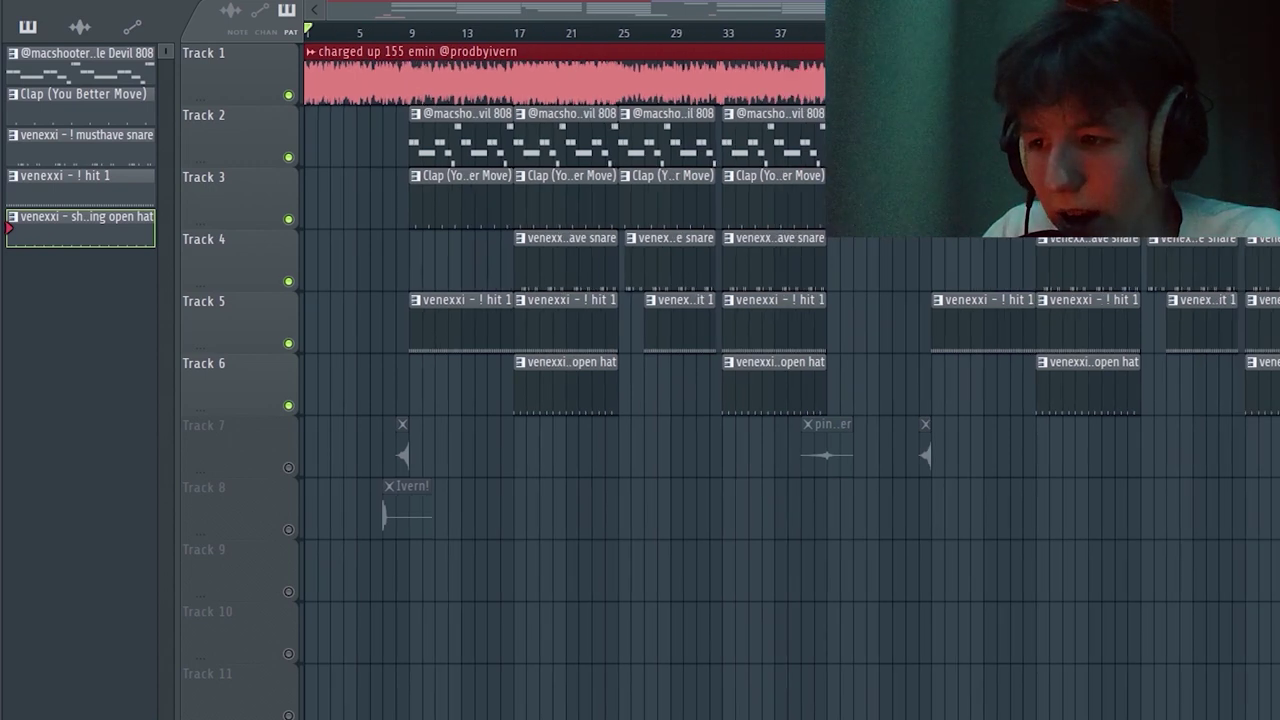
pyautogui.rightClick(788, 72)
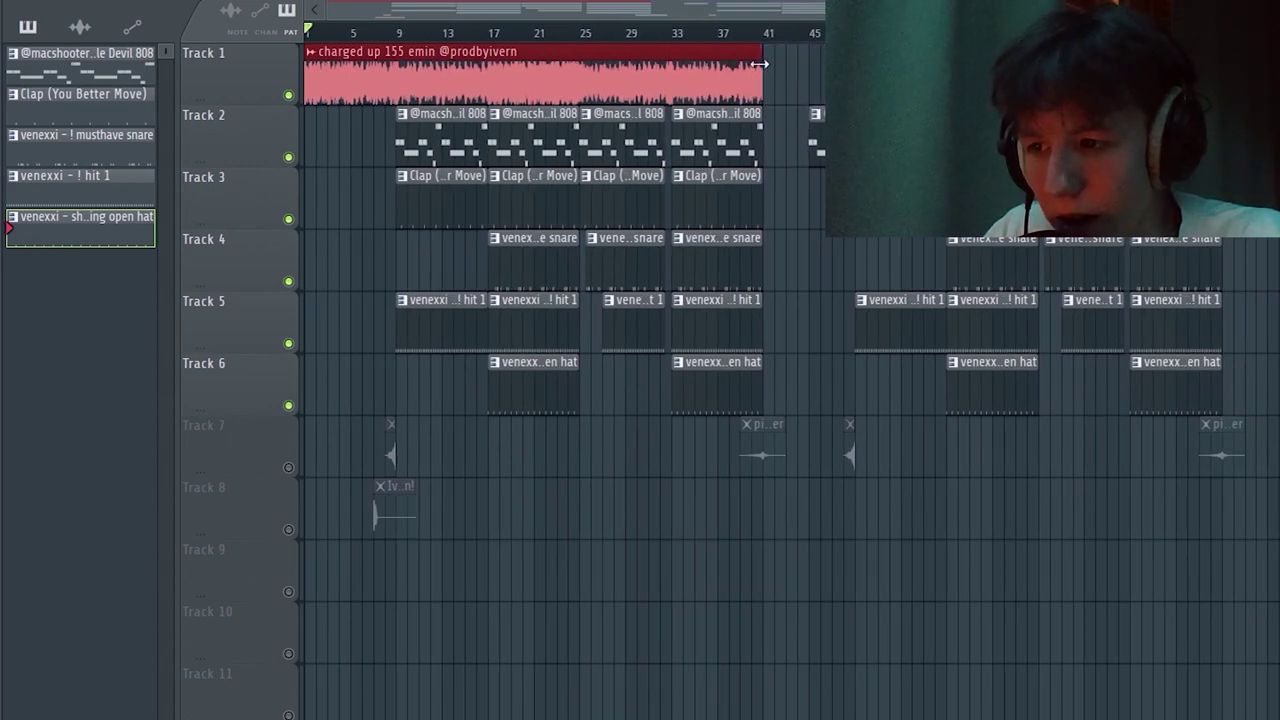
pyautogui.moveTo(760, 64); pyautogui.dragTo(850, 64)
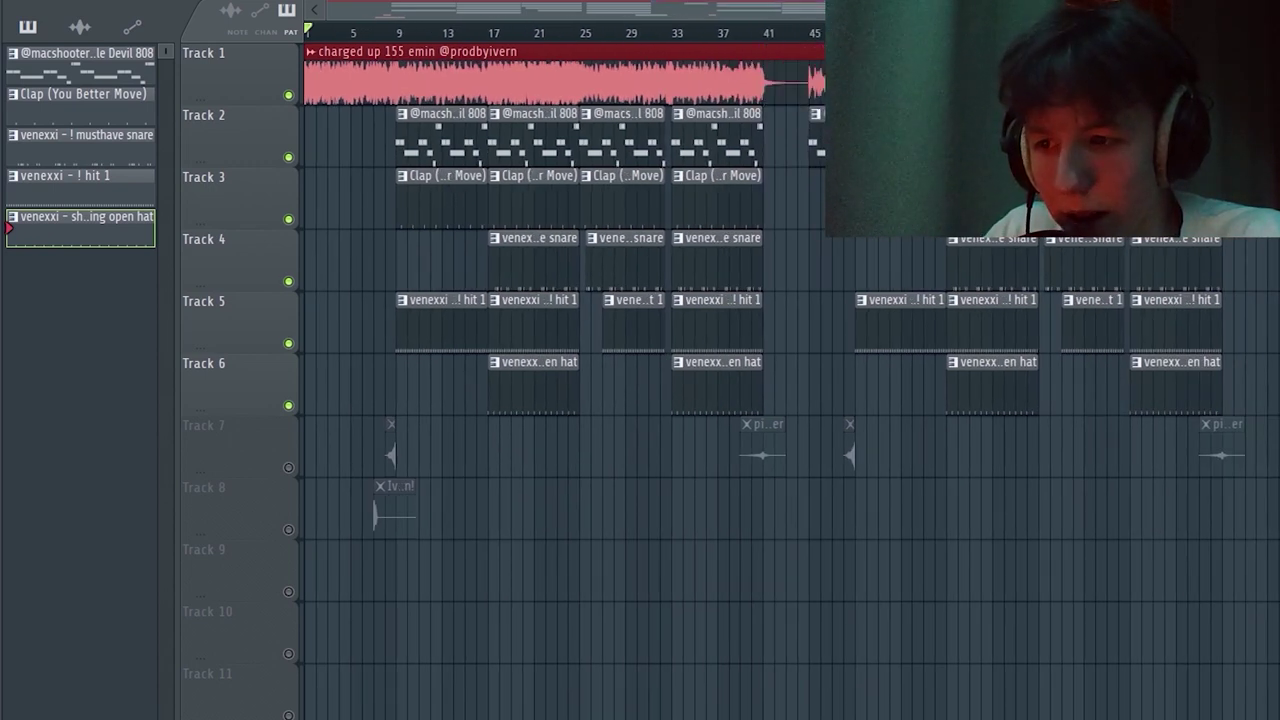
pyautogui.moveTo(850, 64); pyautogui.dragTo(763, 88)
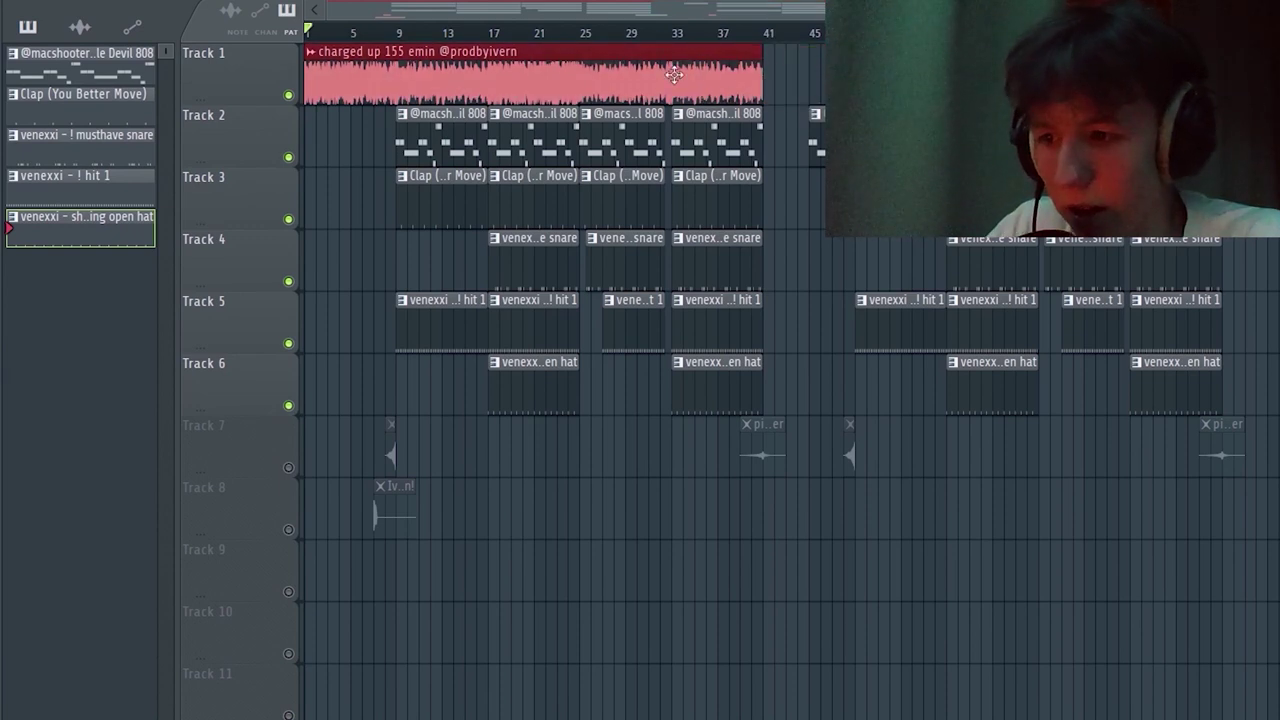
pyautogui.hotkey('ctrl', 'b')
pyautogui.keyDown('ctrl'); pyautogui.click(834, 263); pyautogui.keyUp('ctrl')
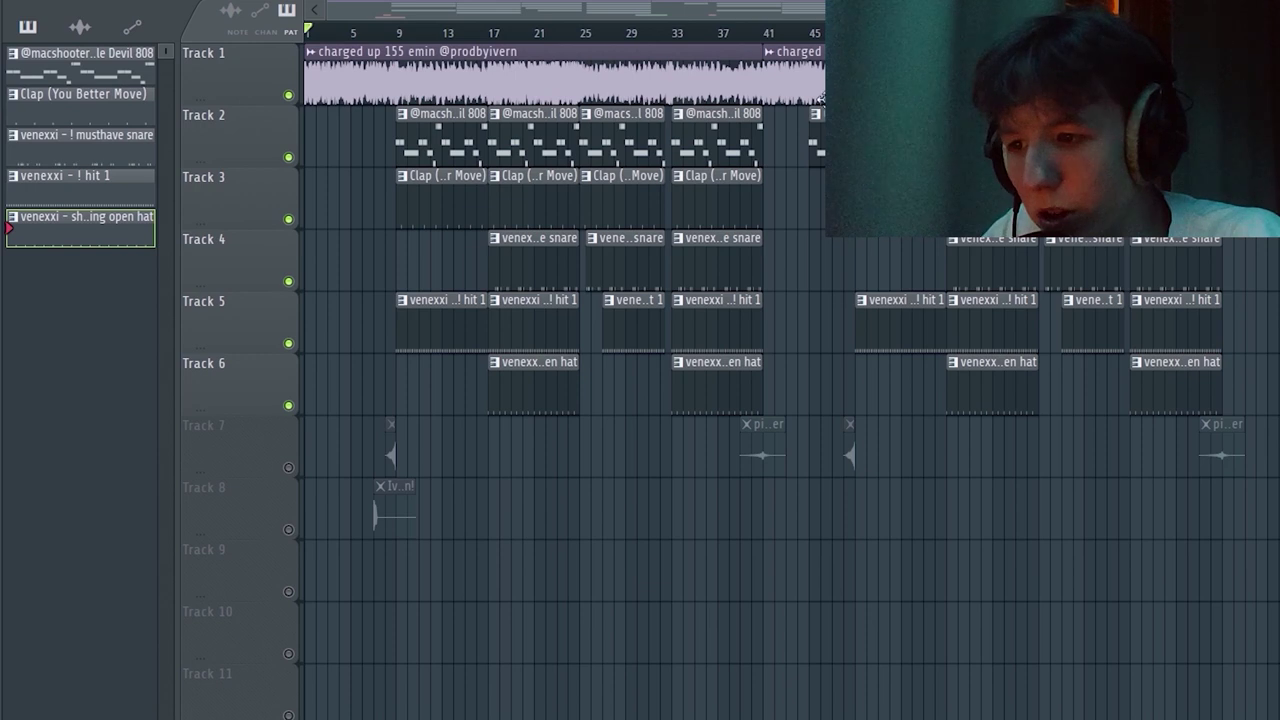
# Highlight the repeated drum sections, the one starting at bar 49 and the final repeat, clearing each selection.
pyautogui.moveTo(560, 455); pyautogui.dragTo(946, 34)
pyautogui.click(367, 196)
pyautogui.moveTo(866, 34); pyautogui.dragTo(1015, 34)
pyautogui.scroll(-2, 983, 331)
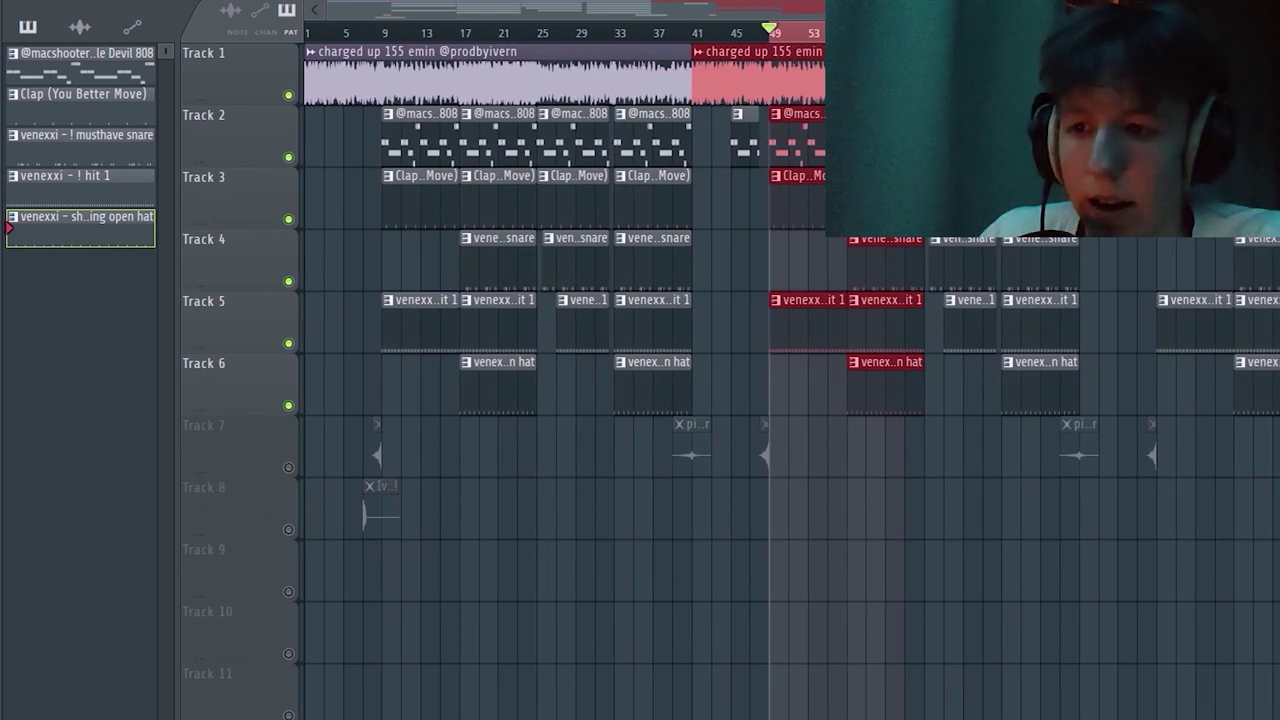
pyautogui.scroll(-1, 1166, 406)
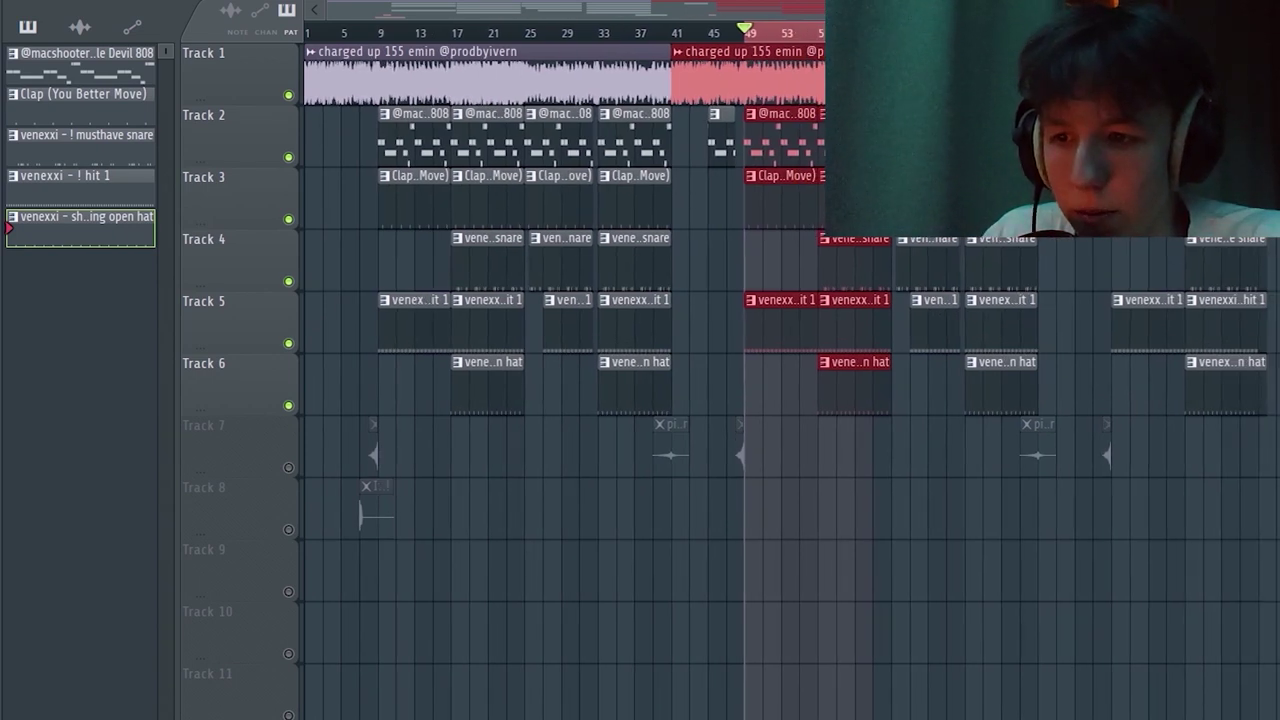
pyautogui.moveTo(1110, 34); pyautogui.dragTo(1268, 34)
pyautogui.click(1071, 595)
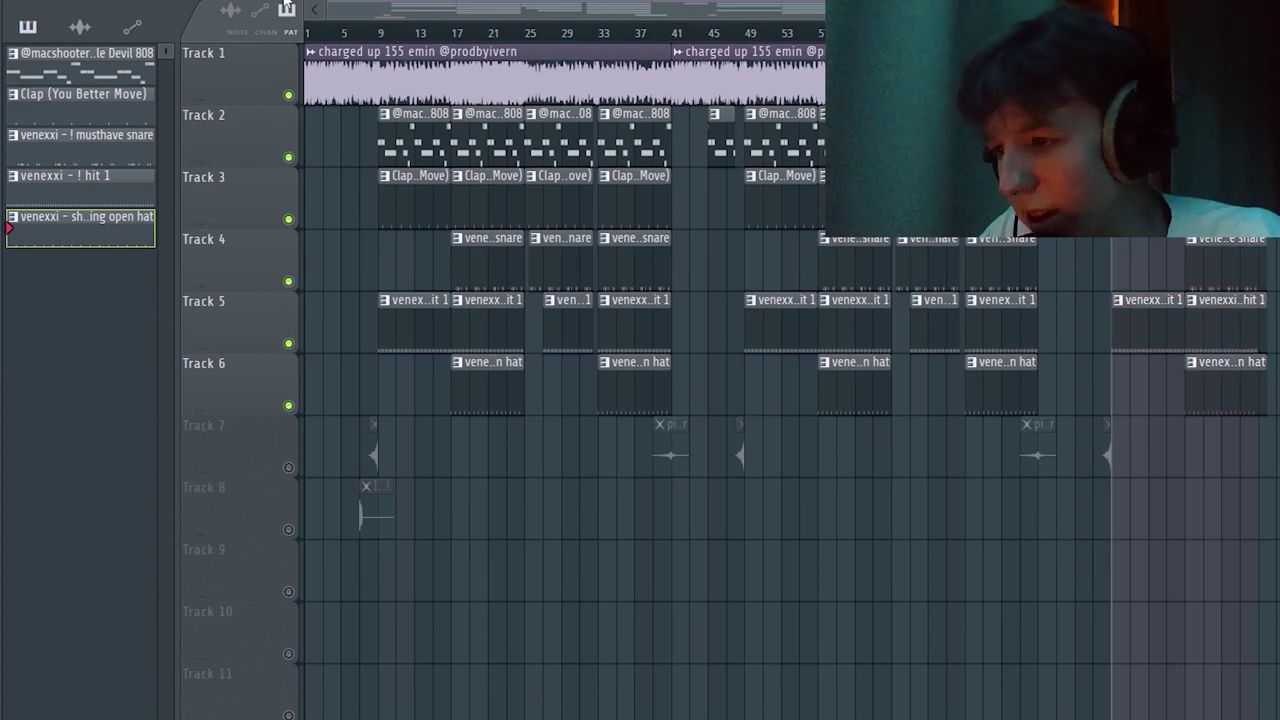
# Unmute Track 7 and play the arrangement from bar 8 to hear its effect leading into bar 9.
pyautogui.click(379, 36)
pyautogui.scroll(3, 400, 282)
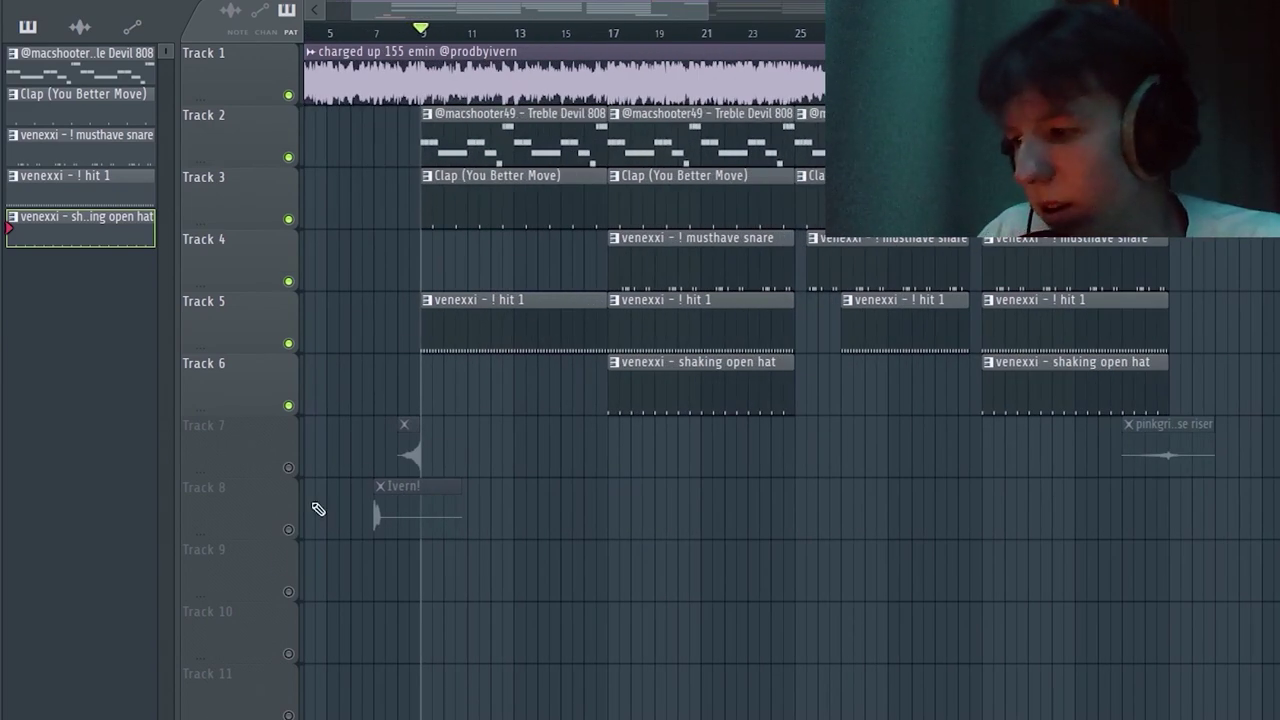
pyautogui.click(289, 467)
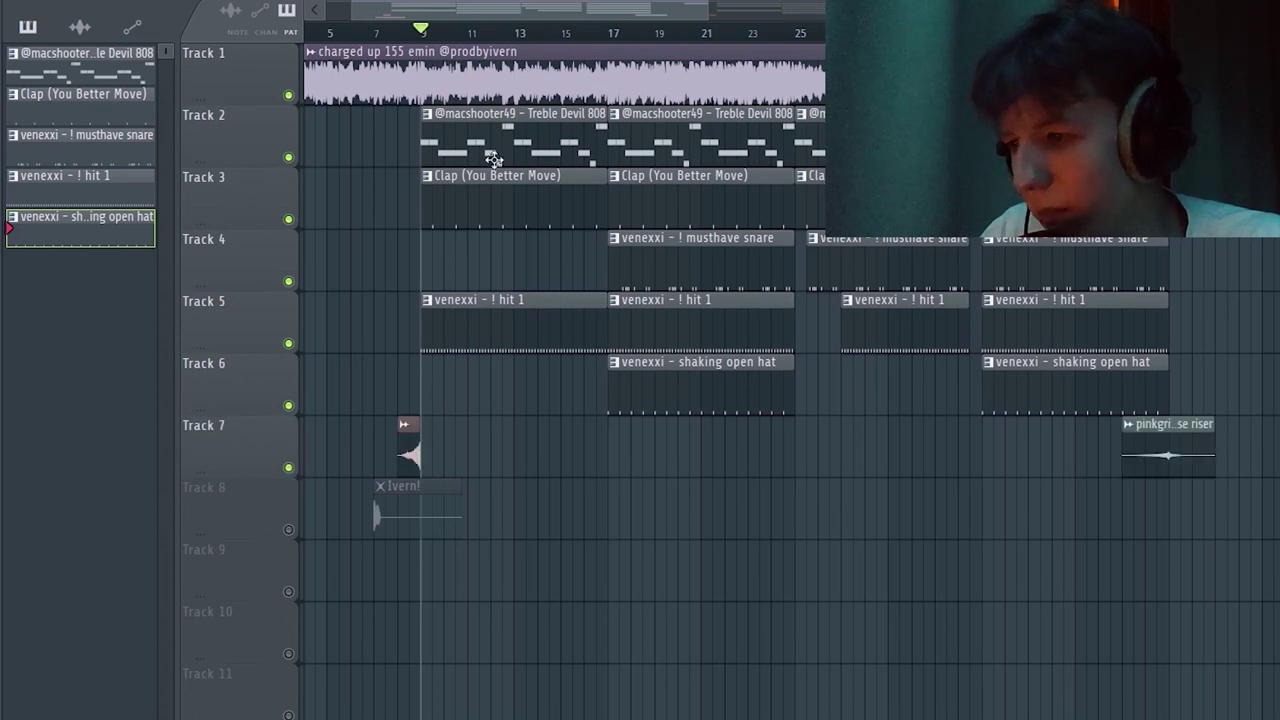
pyautogui.press('space')
pyautogui.press('space')
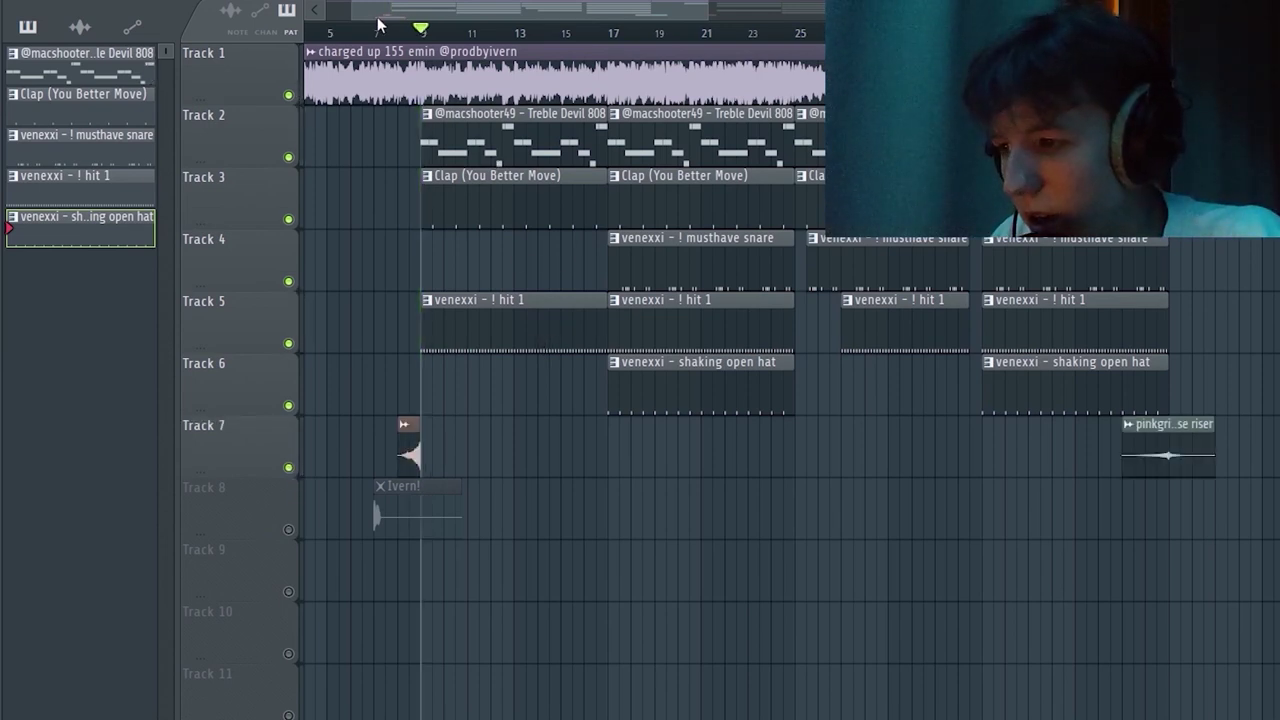
pyautogui.click(397, 35)
pyautogui.press('space')
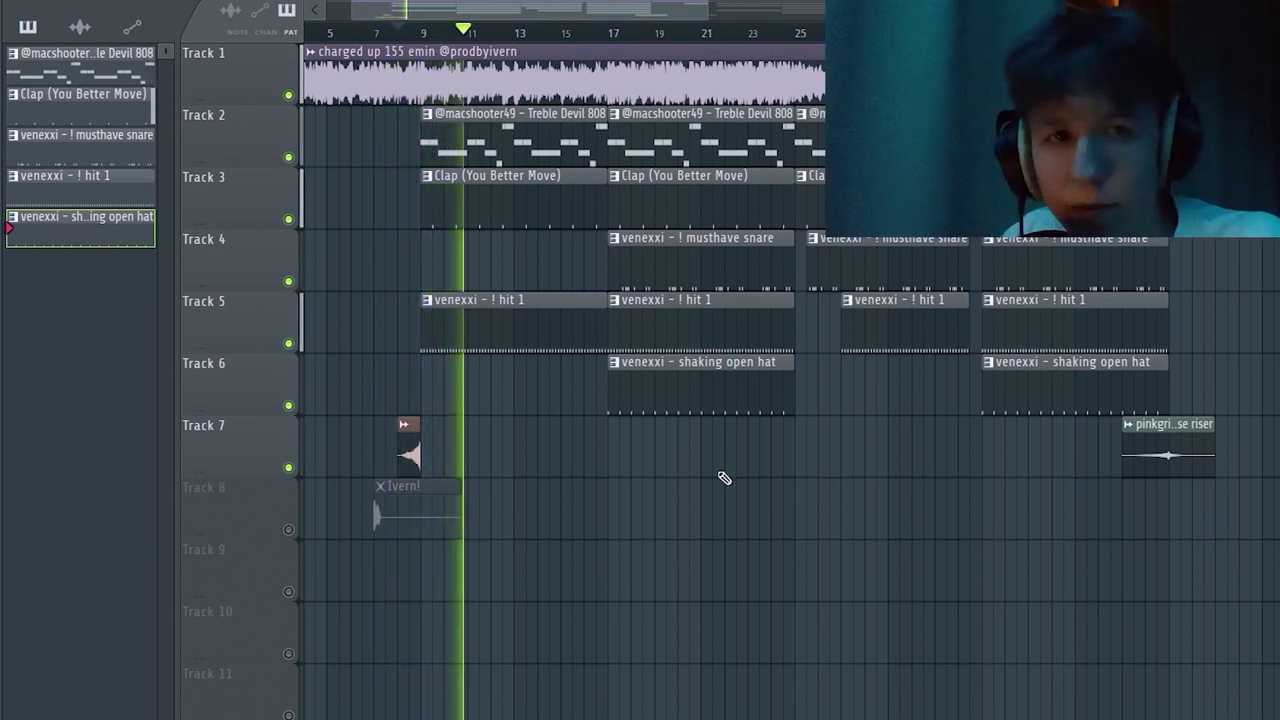
# Move the playhead to bar 17 and highlight the clips from bar 17 to bar 25, clearing the selection.
pyautogui.click(610, 32)
pyautogui.moveTo(614, 34); pyautogui.dragTo(800, 30)
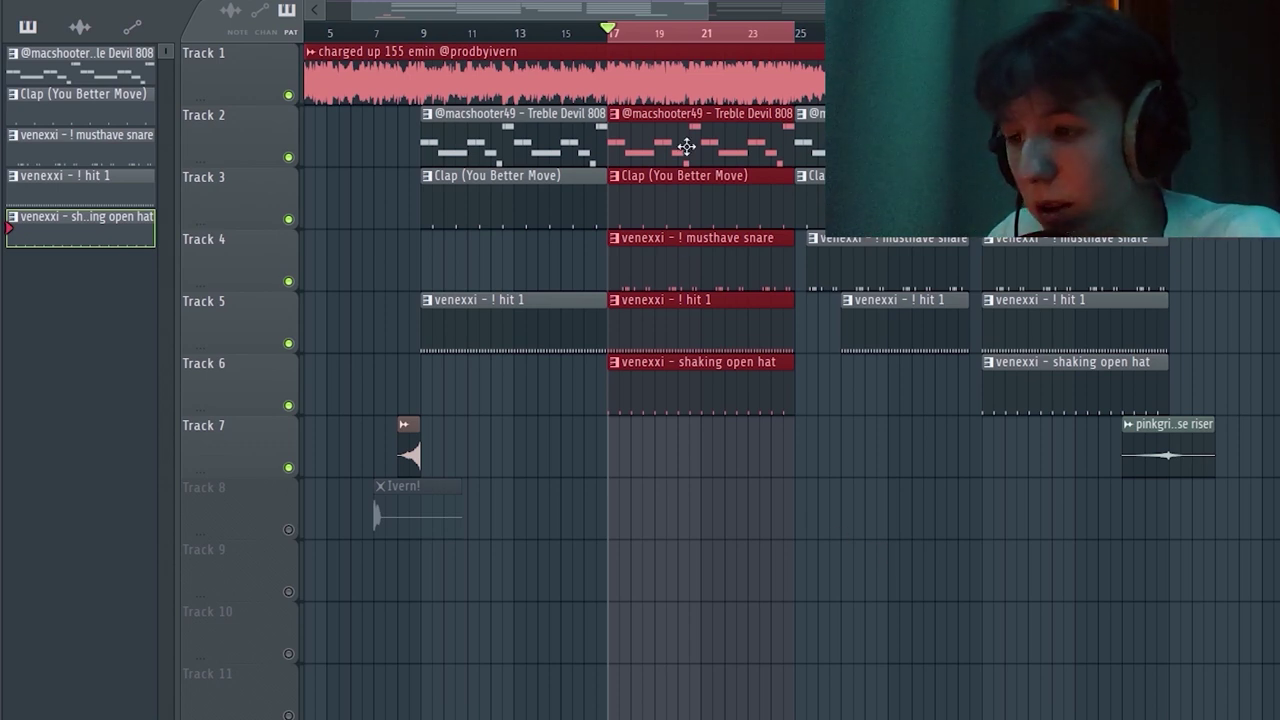
pyautogui.rightClick(678, 34)
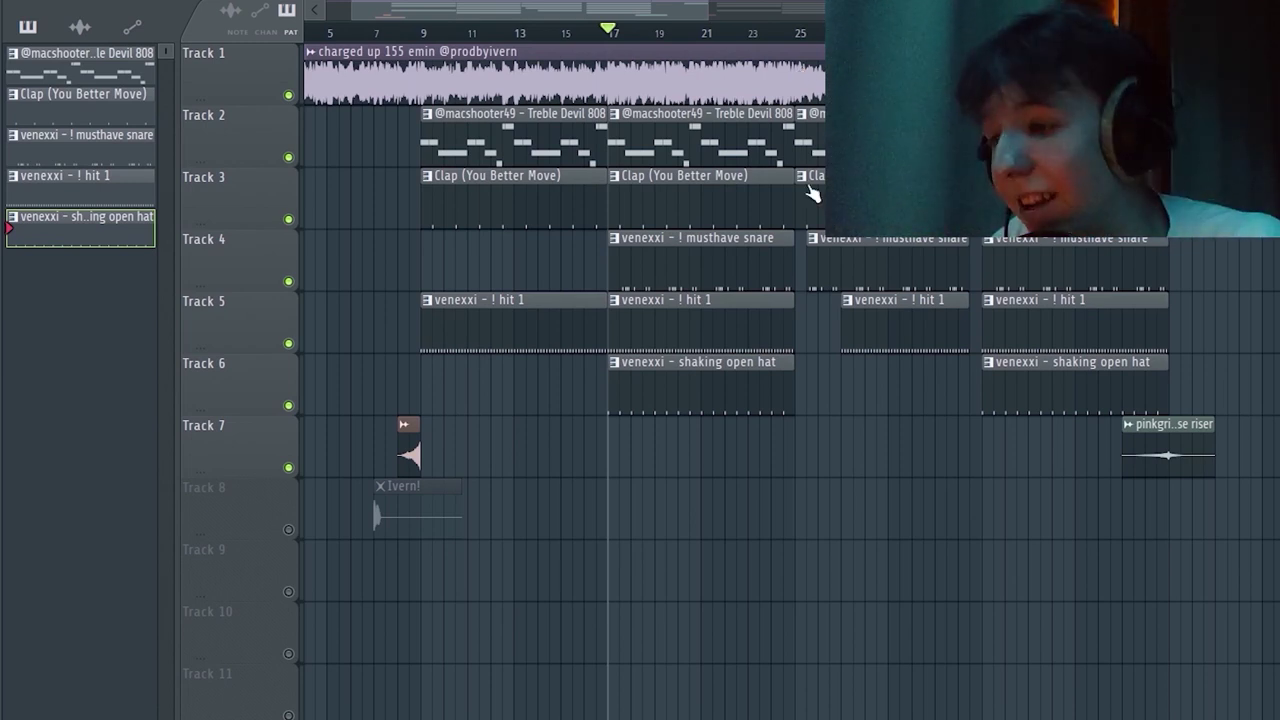
# Highlight the Track 2 to Track 6 clips between bars 17 and 25, clear the selection, and move the playhead to about bar 24.
pyautogui.moveTo(772, 449); pyautogui.dragTo(642, 129)
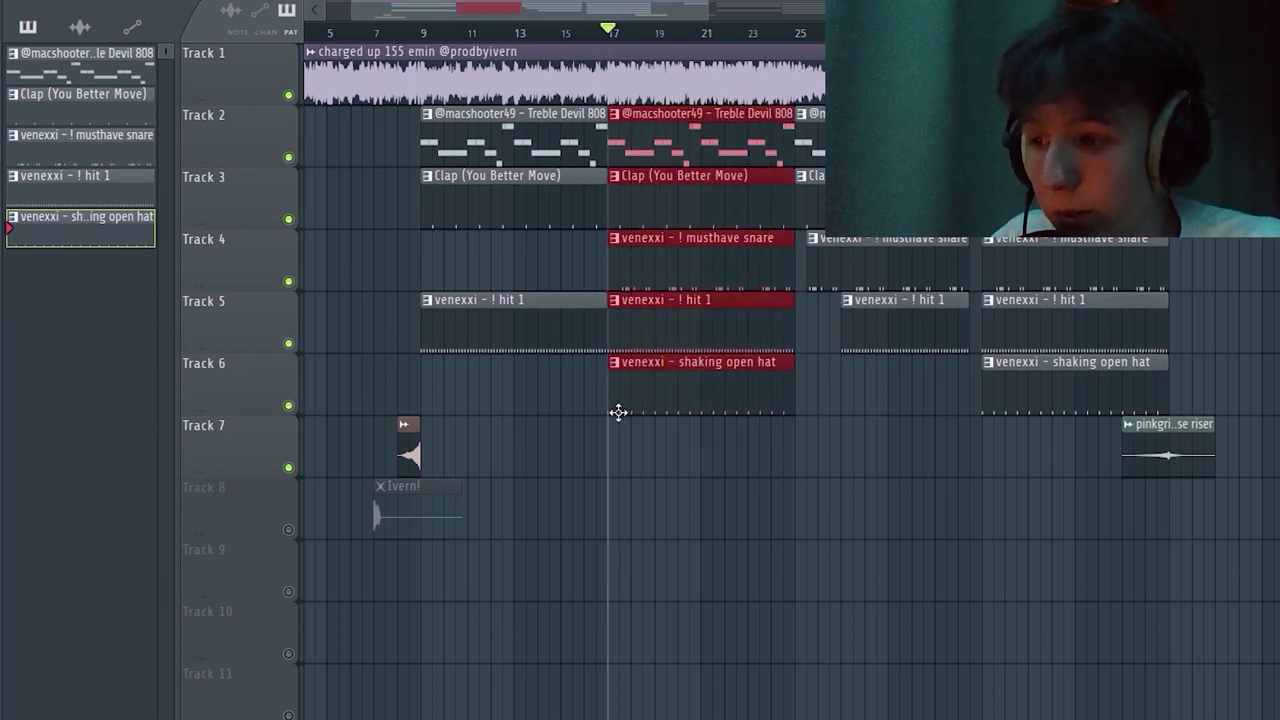
pyautogui.hotkey('ctrl', 'd')
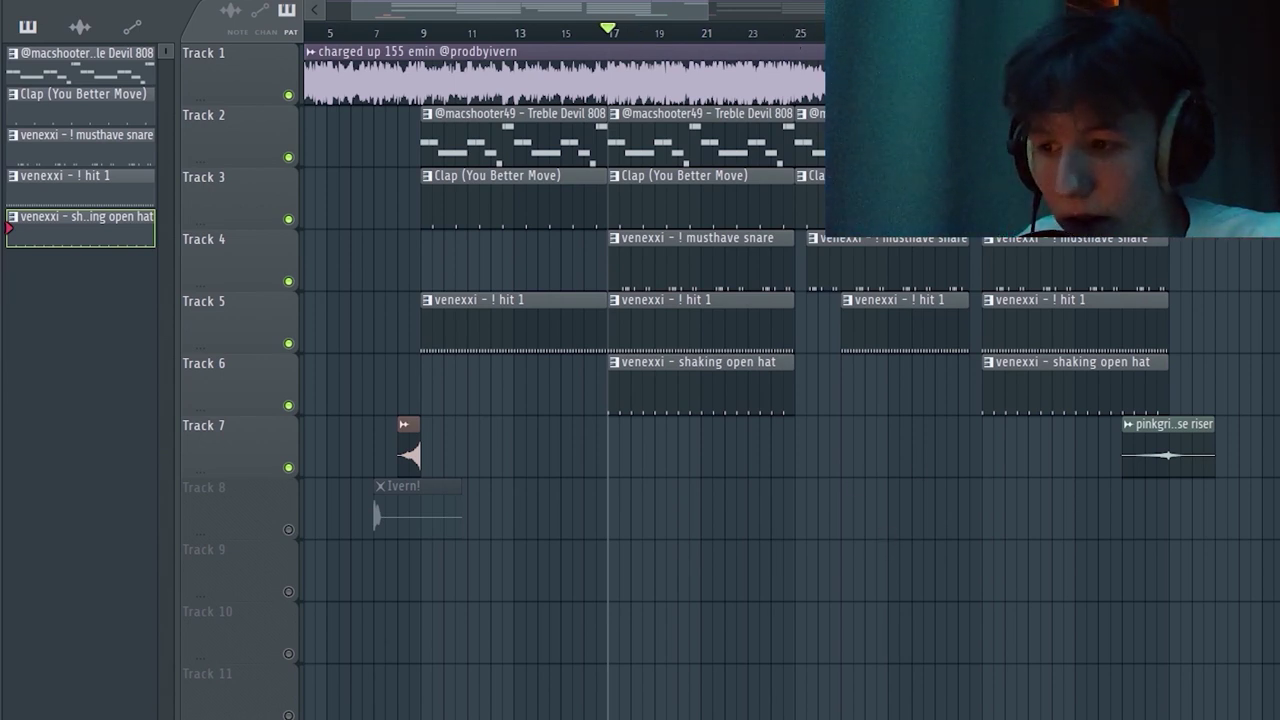
pyautogui.moveTo(801, 38); pyautogui.dragTo(785, 44)
pyautogui.scroll(3, 808, 330)
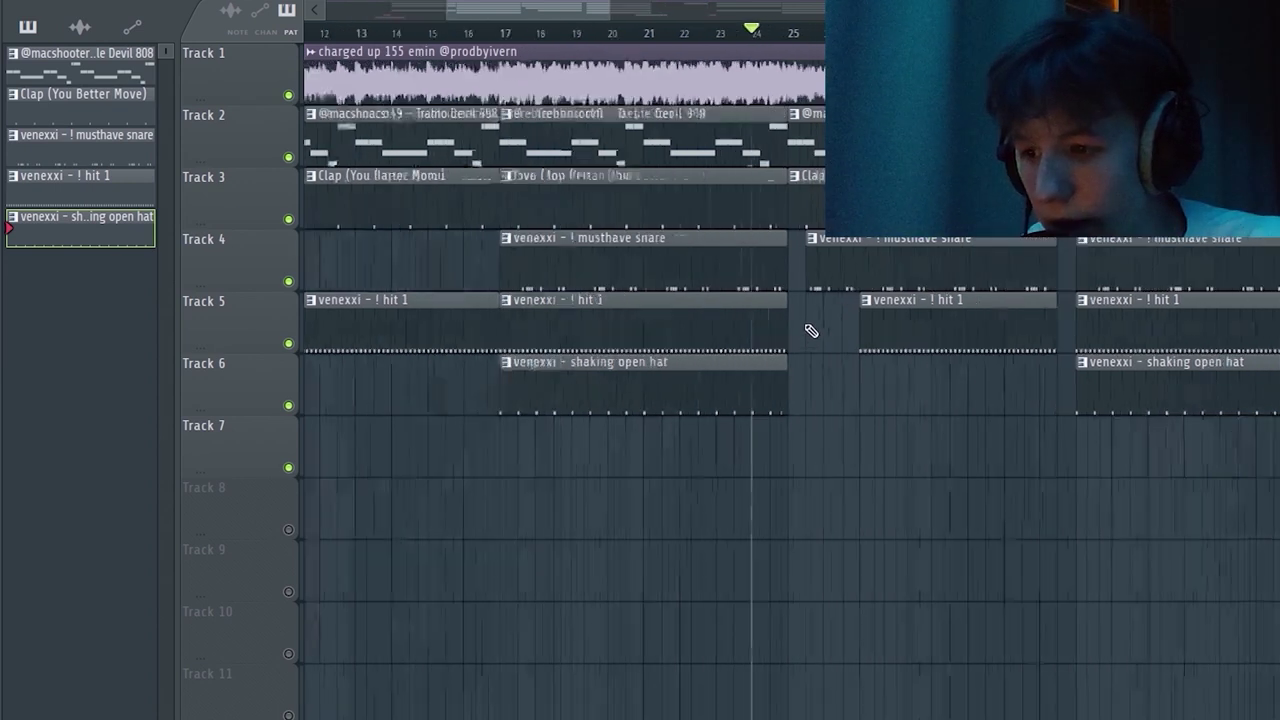
pyautogui.scroll(-3, 863, 406)
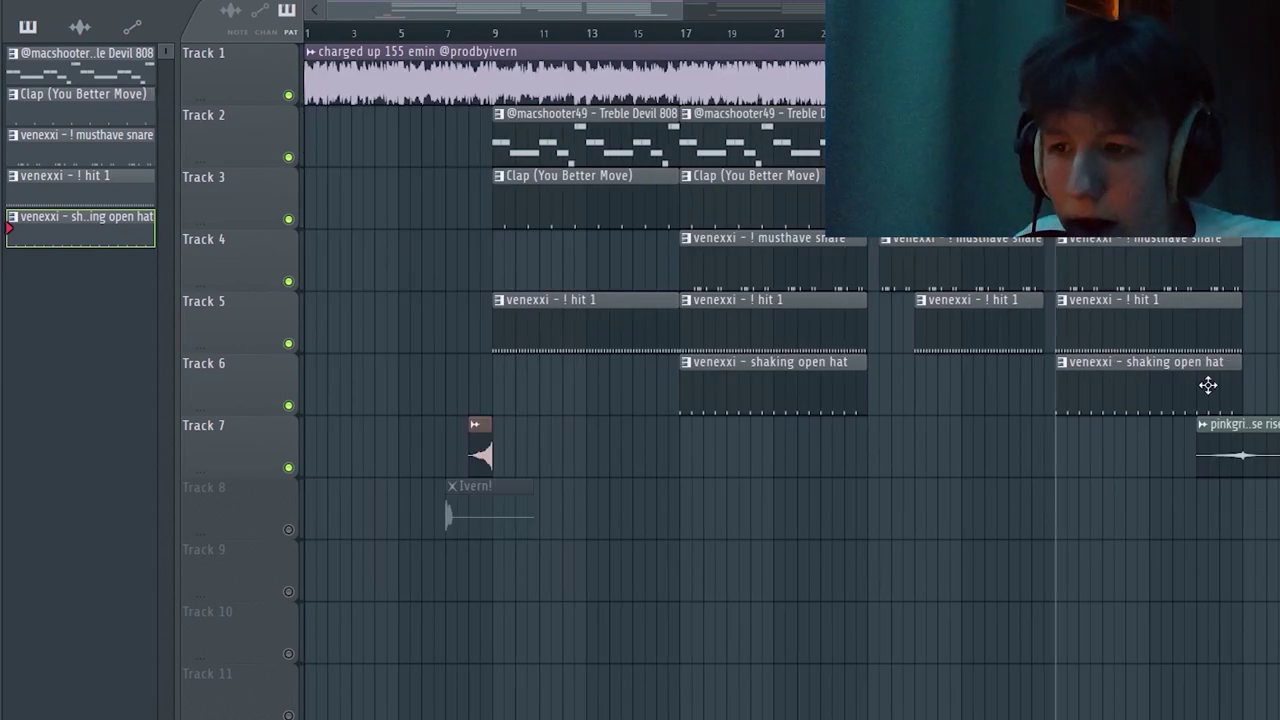
# Highlight the drum clips in the section starting at bar 33, clearing the selection.
pyautogui.scroll(-1, 1092, 380)
pyautogui.moveTo(1054, 450); pyautogui.dragTo(1032, 237)
pyautogui.hotkey('ctrl', 'd')
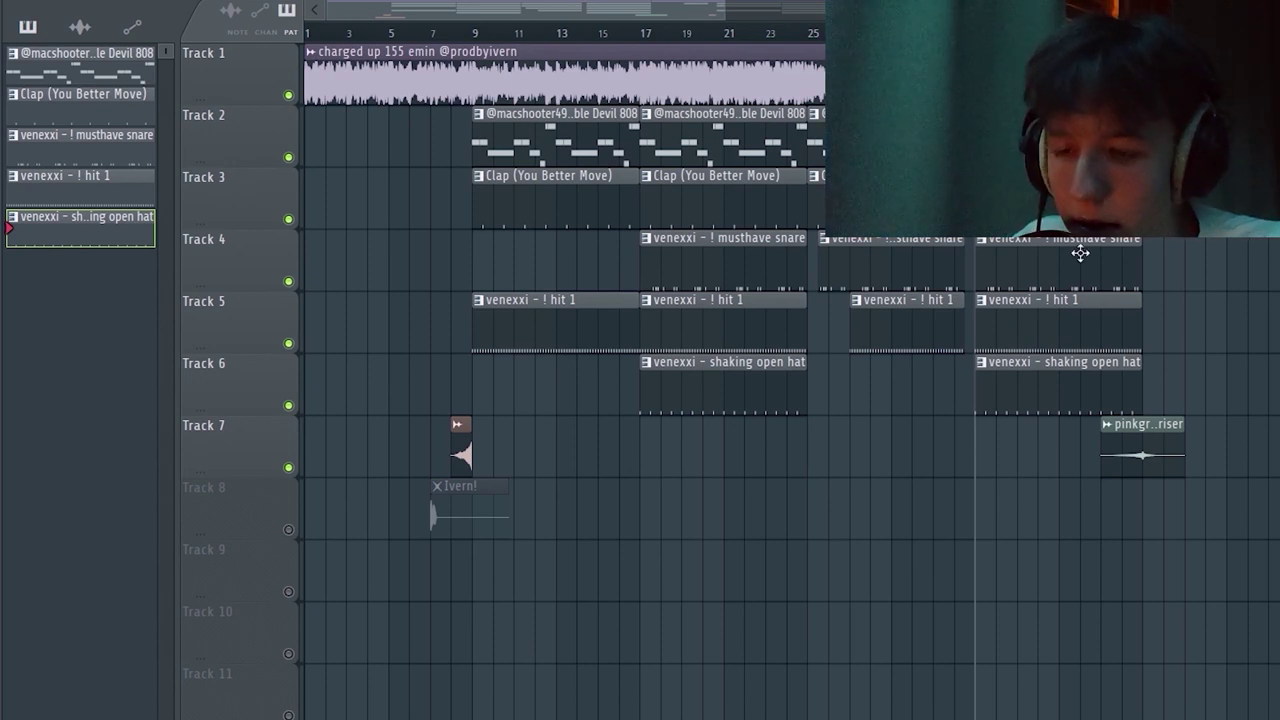
# Play the arrangement from bar 33 past bar 41 to hear the white noise riser on Track 7, and stop playback.
pyautogui.scroll(-1, 836, 466)
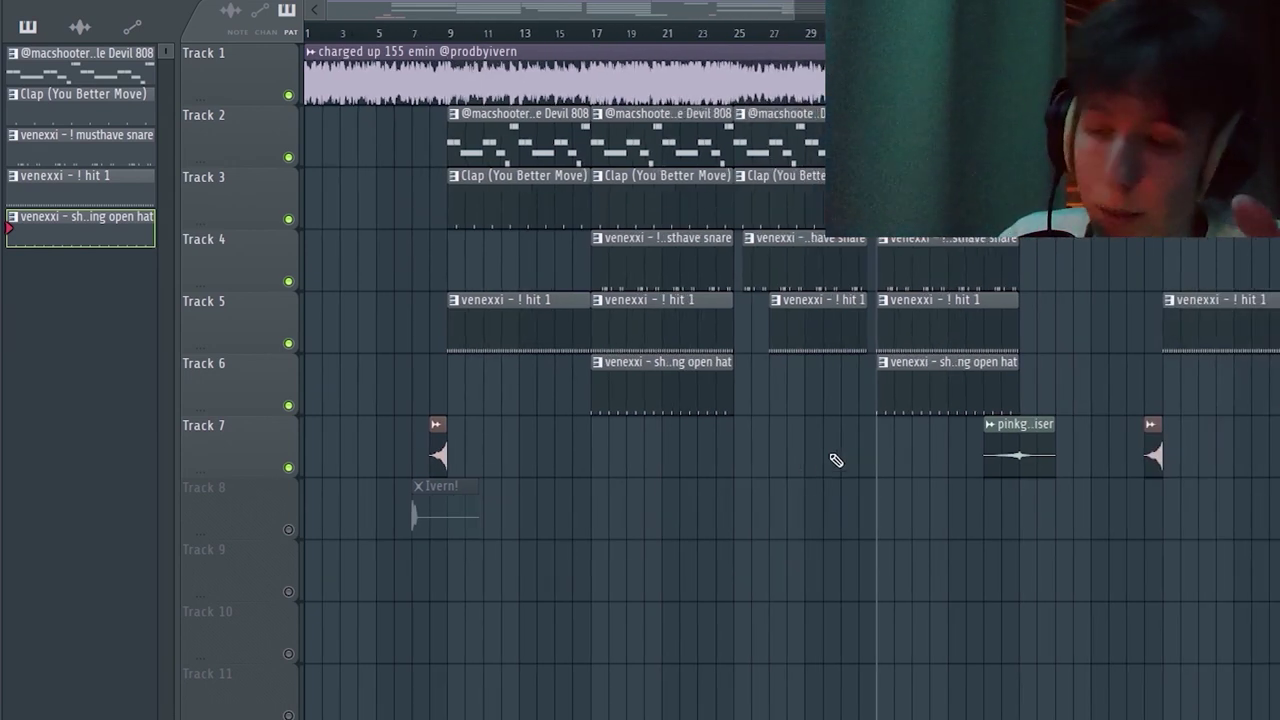
pyautogui.press('space')
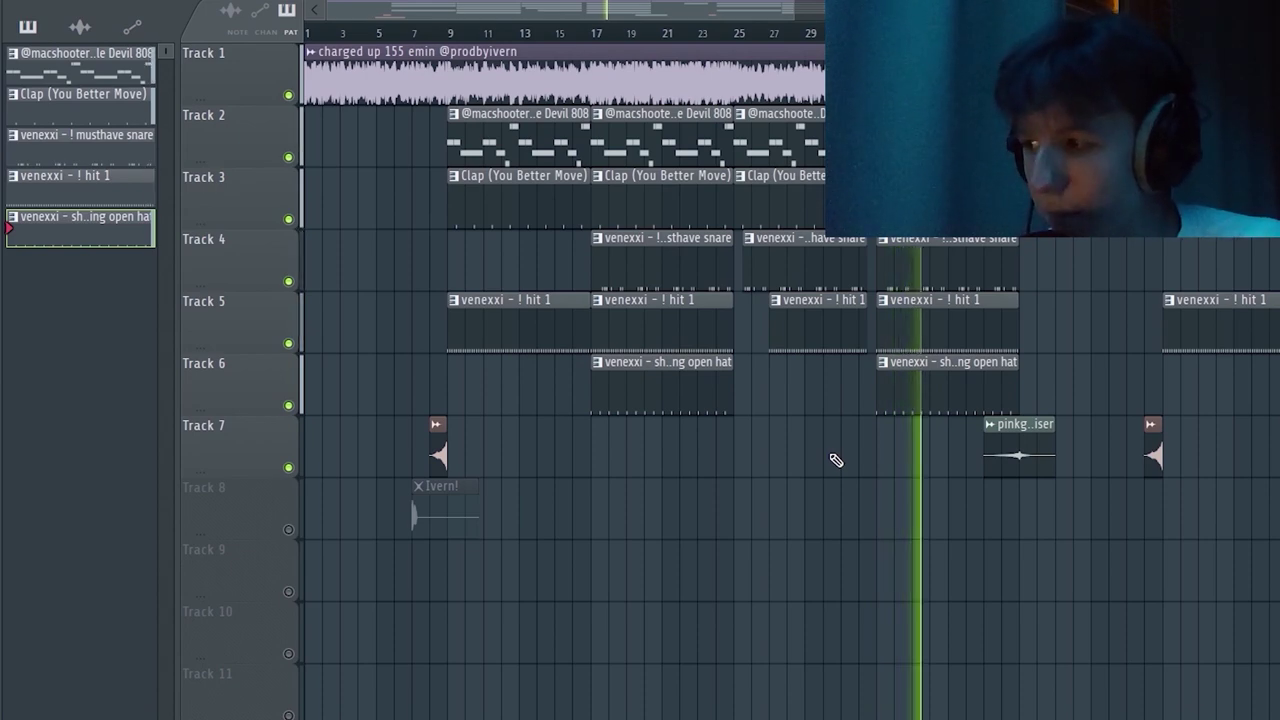
pyautogui.scroll(-2, 837, 460)
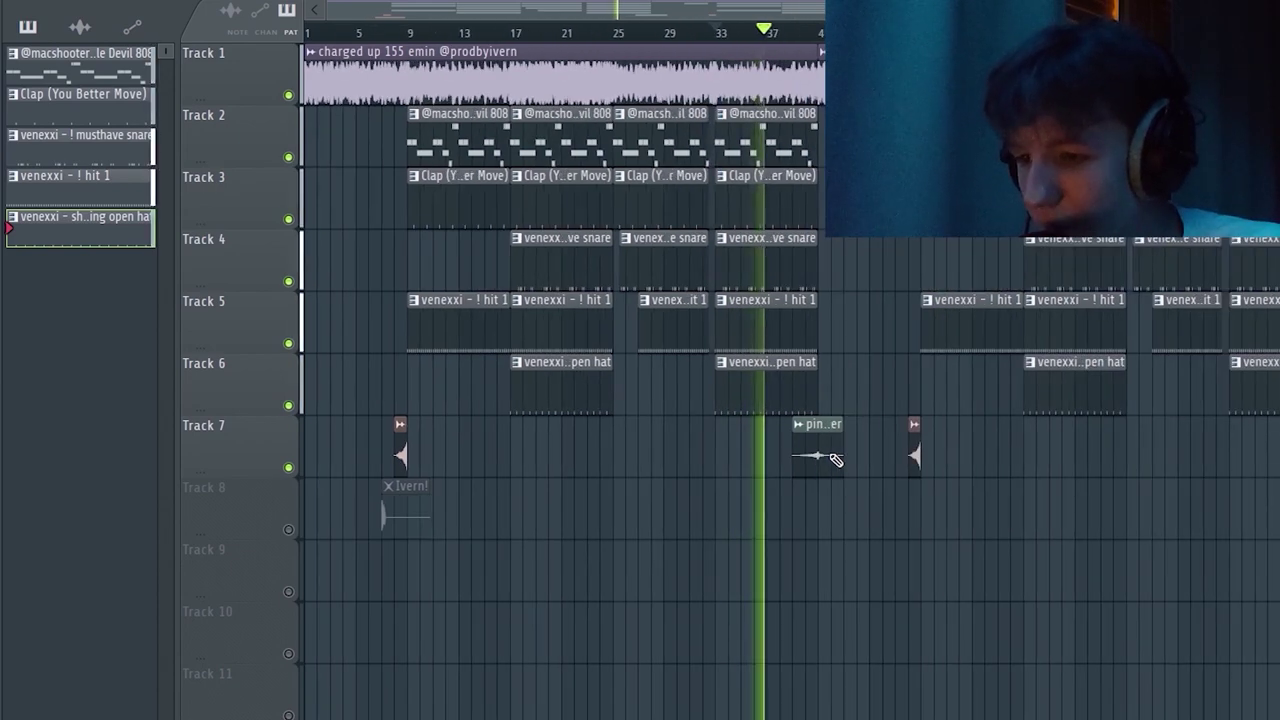
pyautogui.scroll(2, 873, 411)
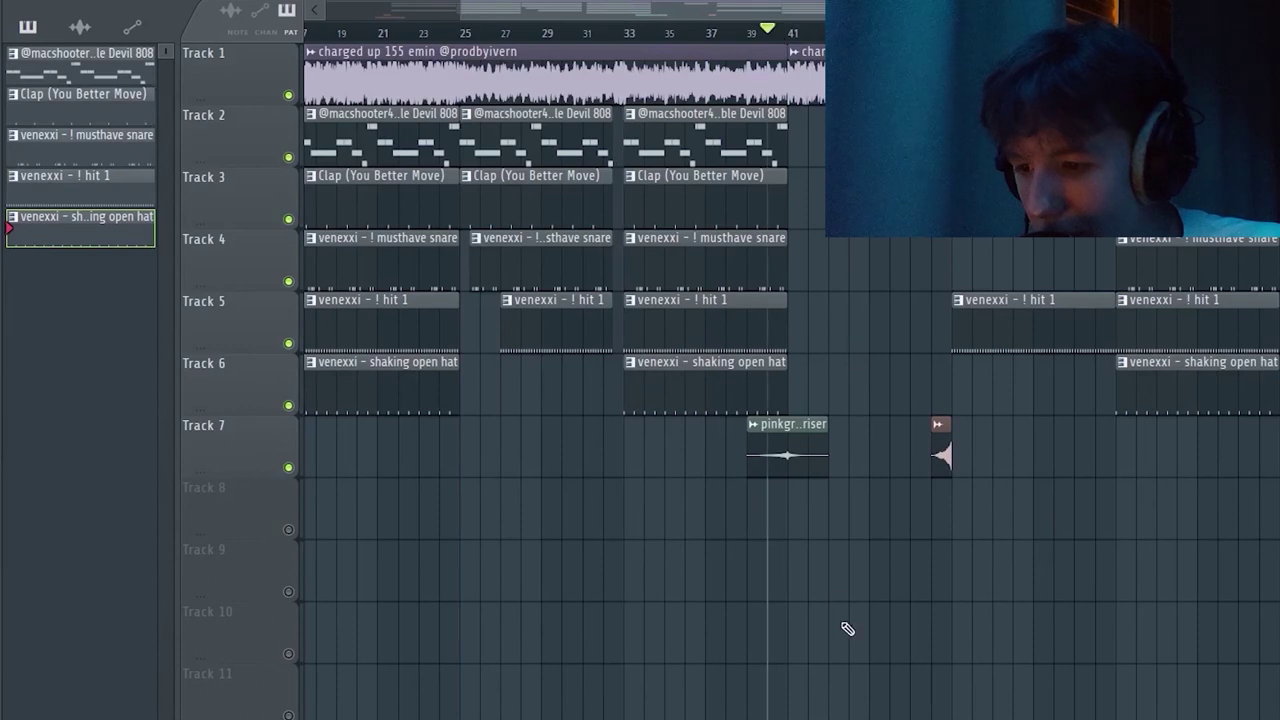
pyautogui.scroll(3, 790, 513)
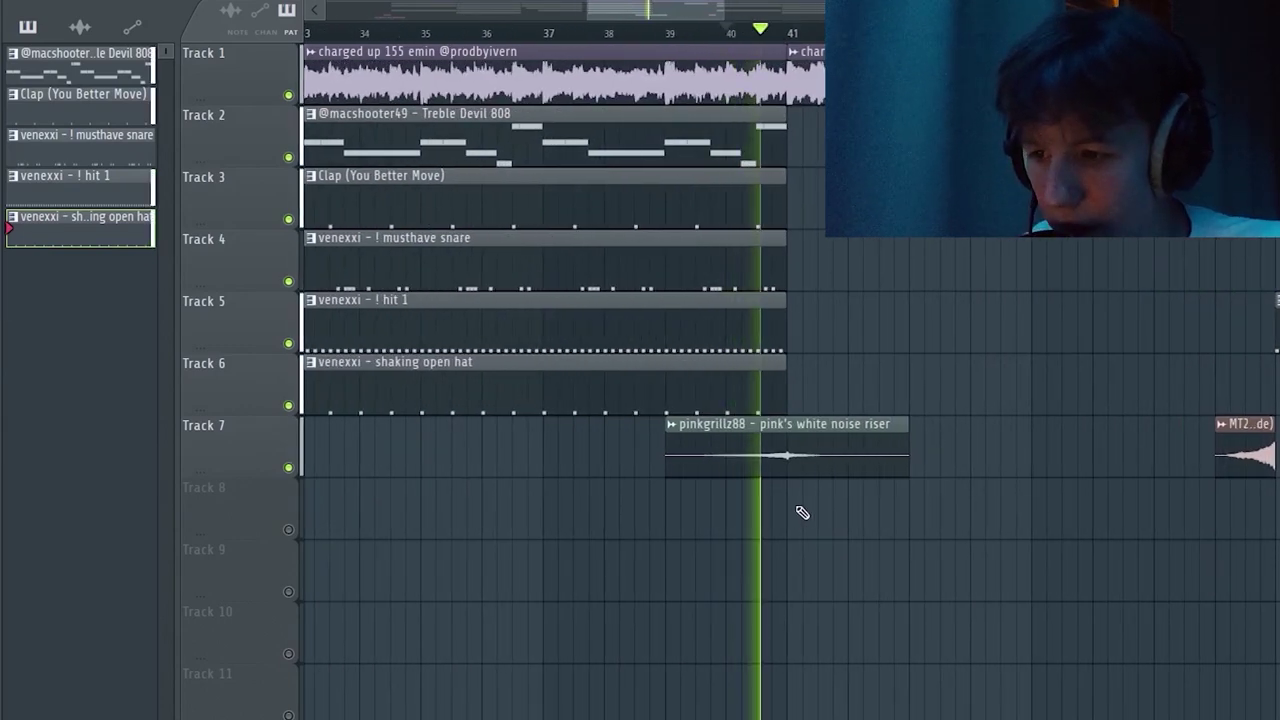
pyautogui.scroll(-2, 801, 514)
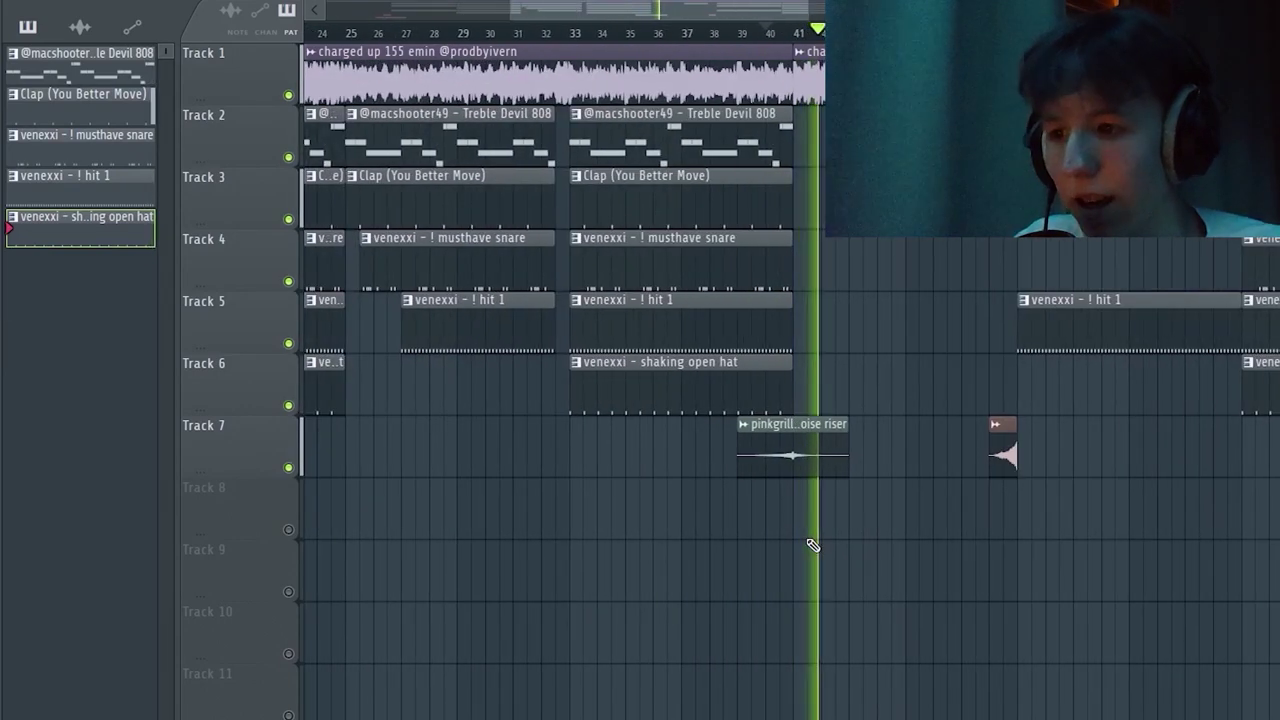
pyautogui.press('space')
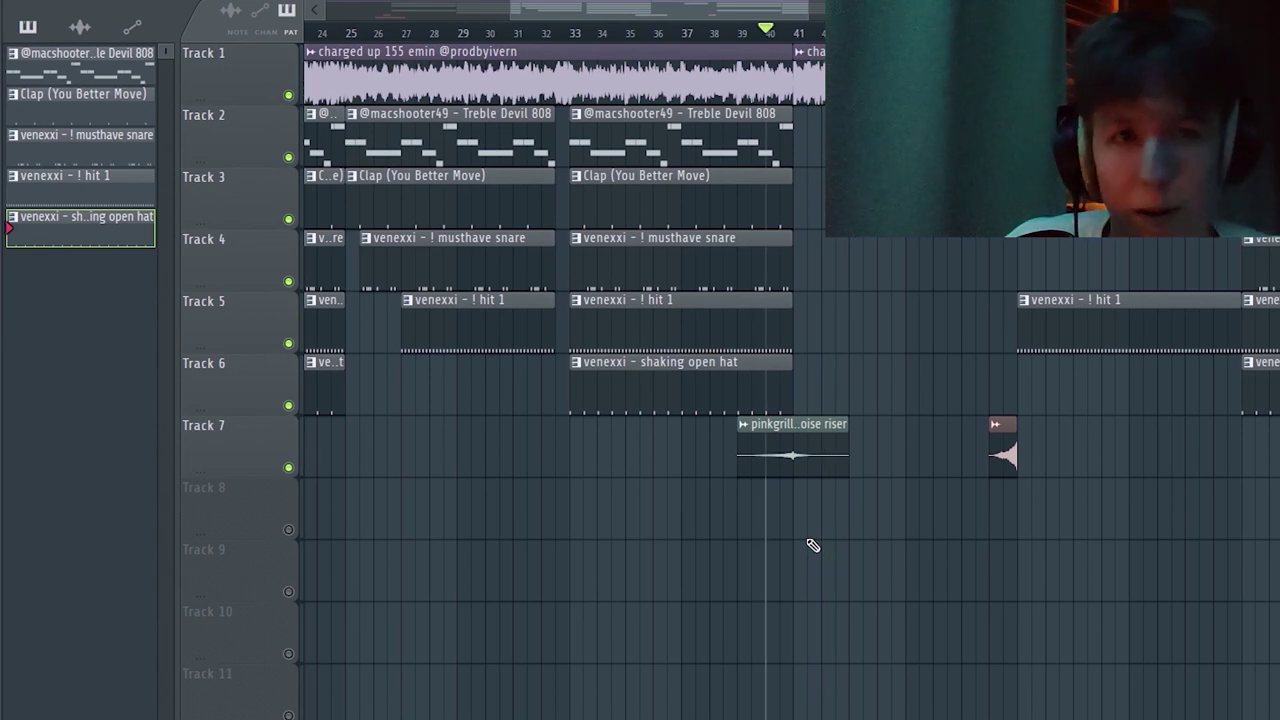